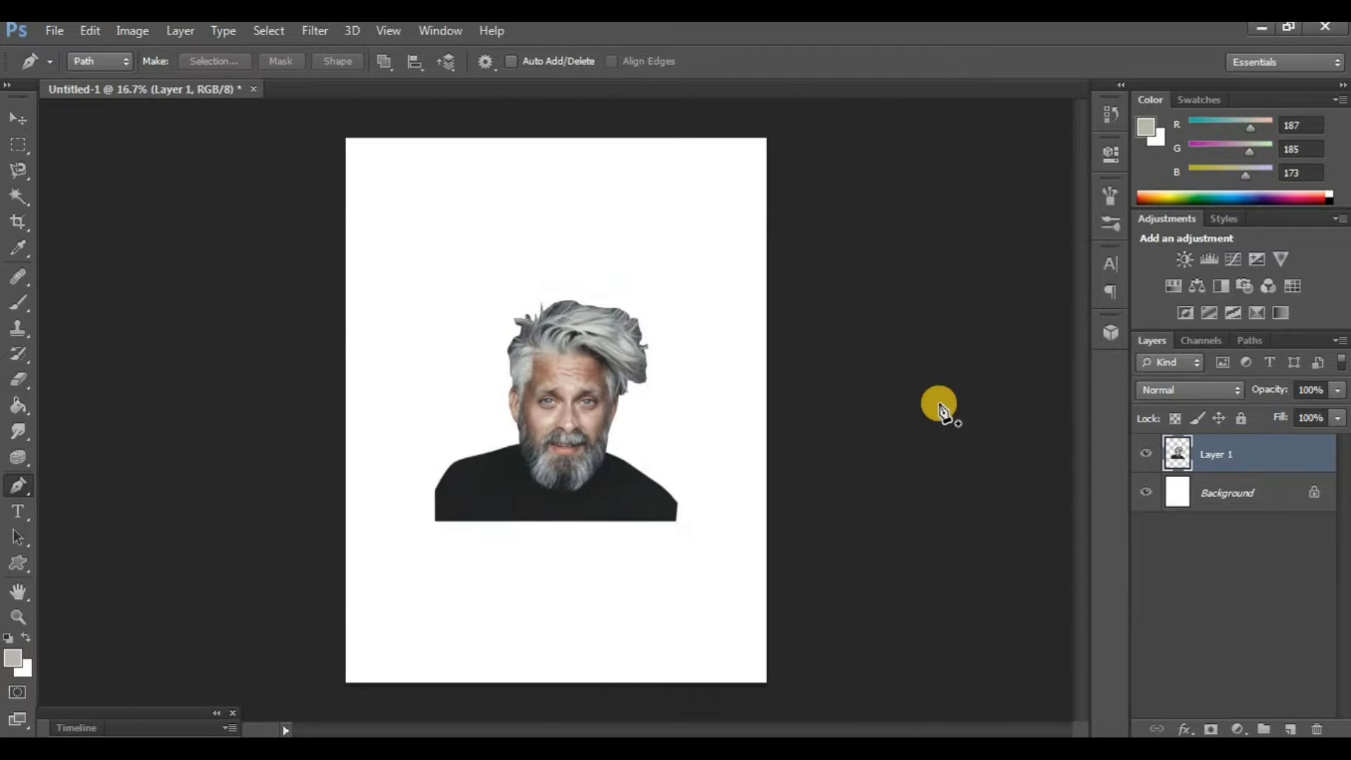
Enlarge the portrait on Layer 1 to about 152% of its width, centred in the upper part of the page
key(m)
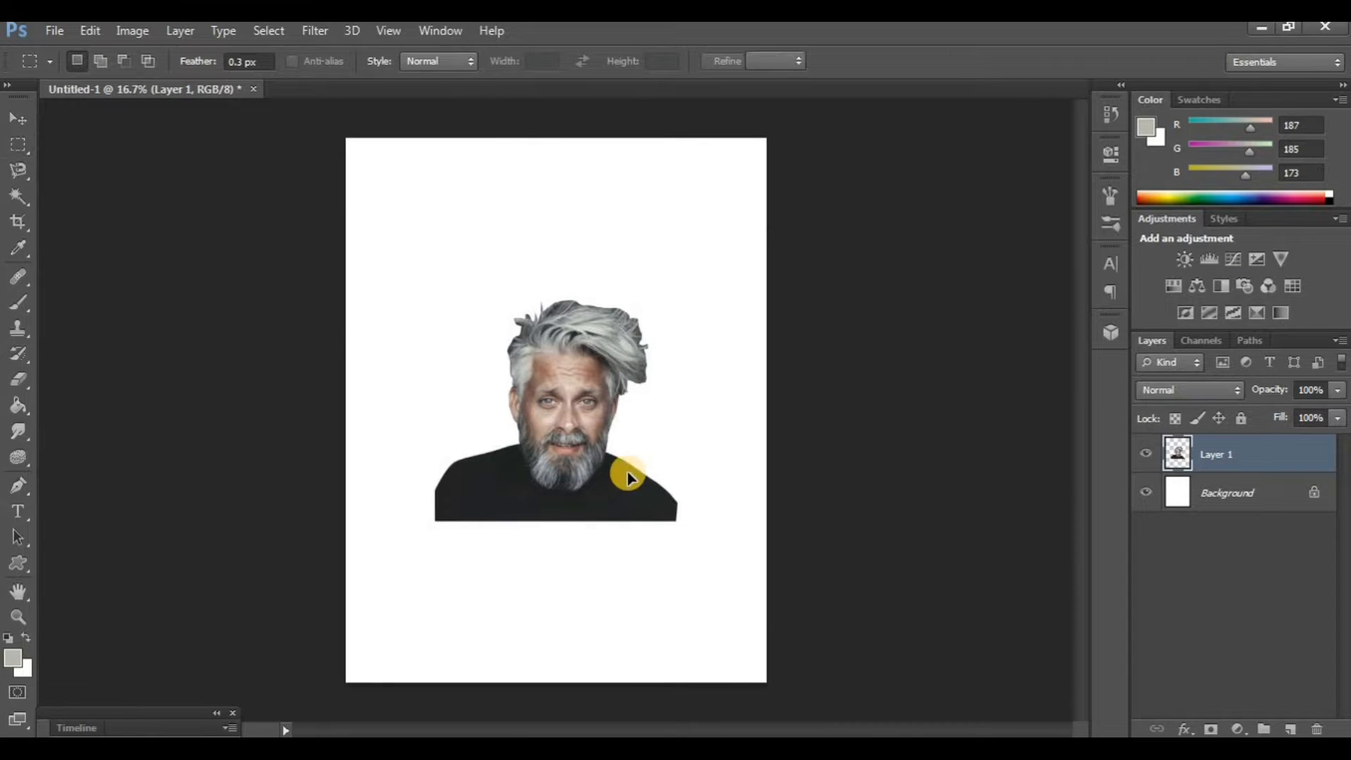
key(ctrl+t)
drag(551, 433, 503, 357)
drag(631, 446, 757, 592)
drag(652, 549, 632, 534)
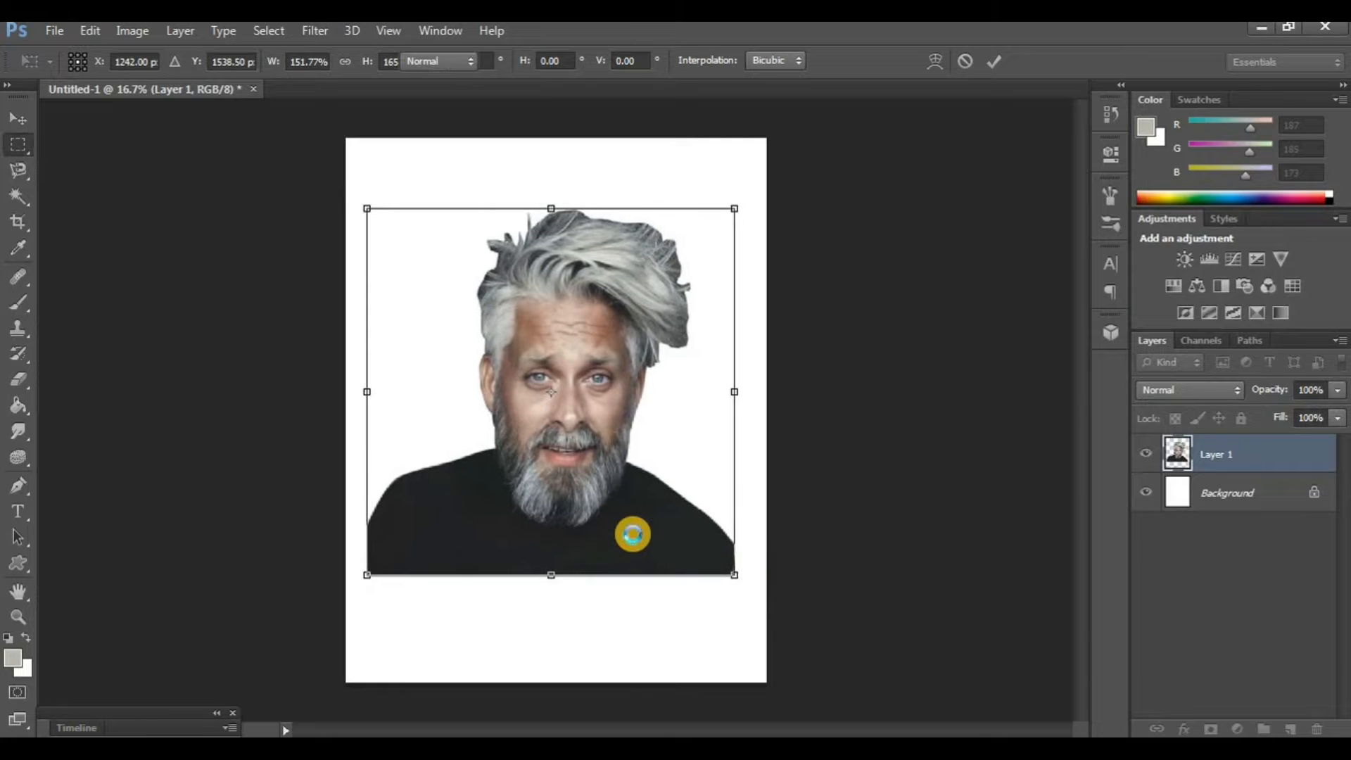
key(Return)
Trim the right, bottom and left edges of the black shirt straight by deleting rectangular selections
drag(690, 473, 769, 606)
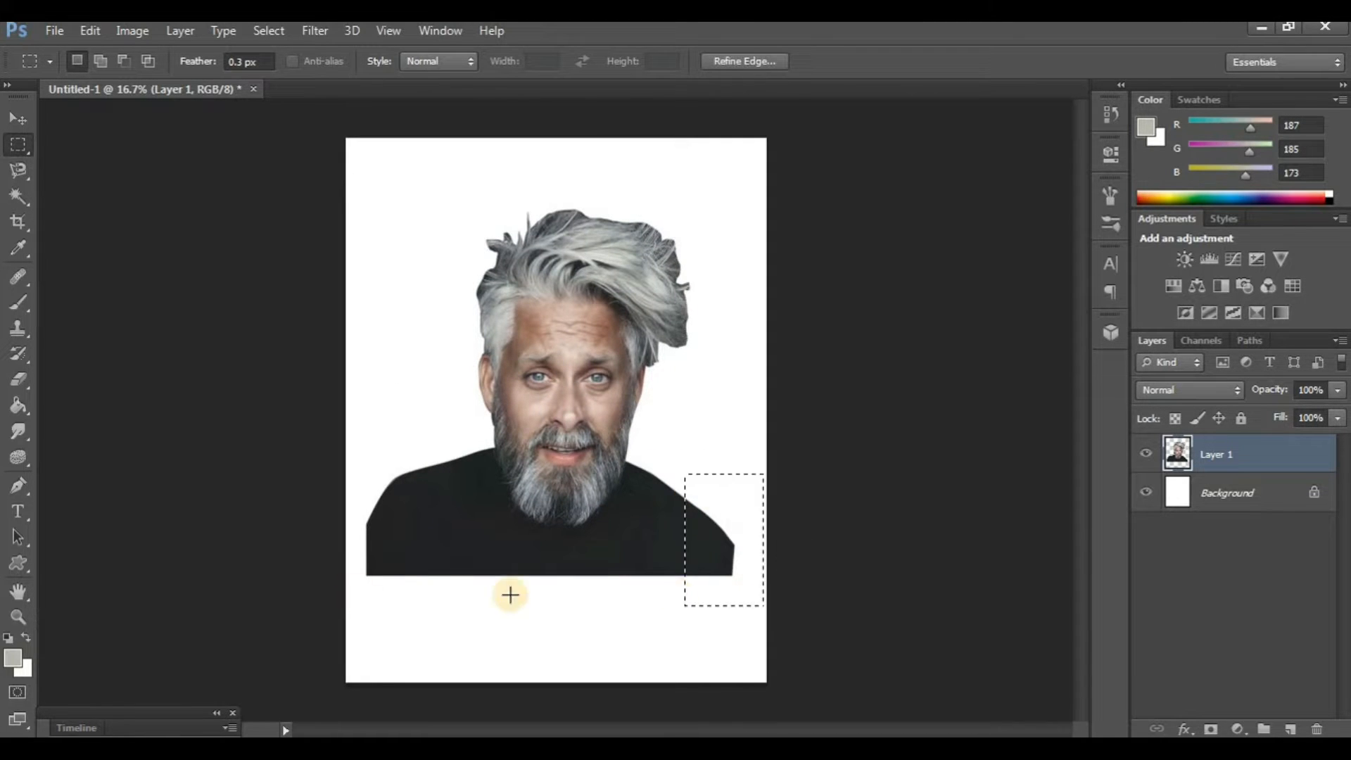
key(Delete)
key(ctrl+d)
key(Delete)
drag(340, 420, 435, 667)
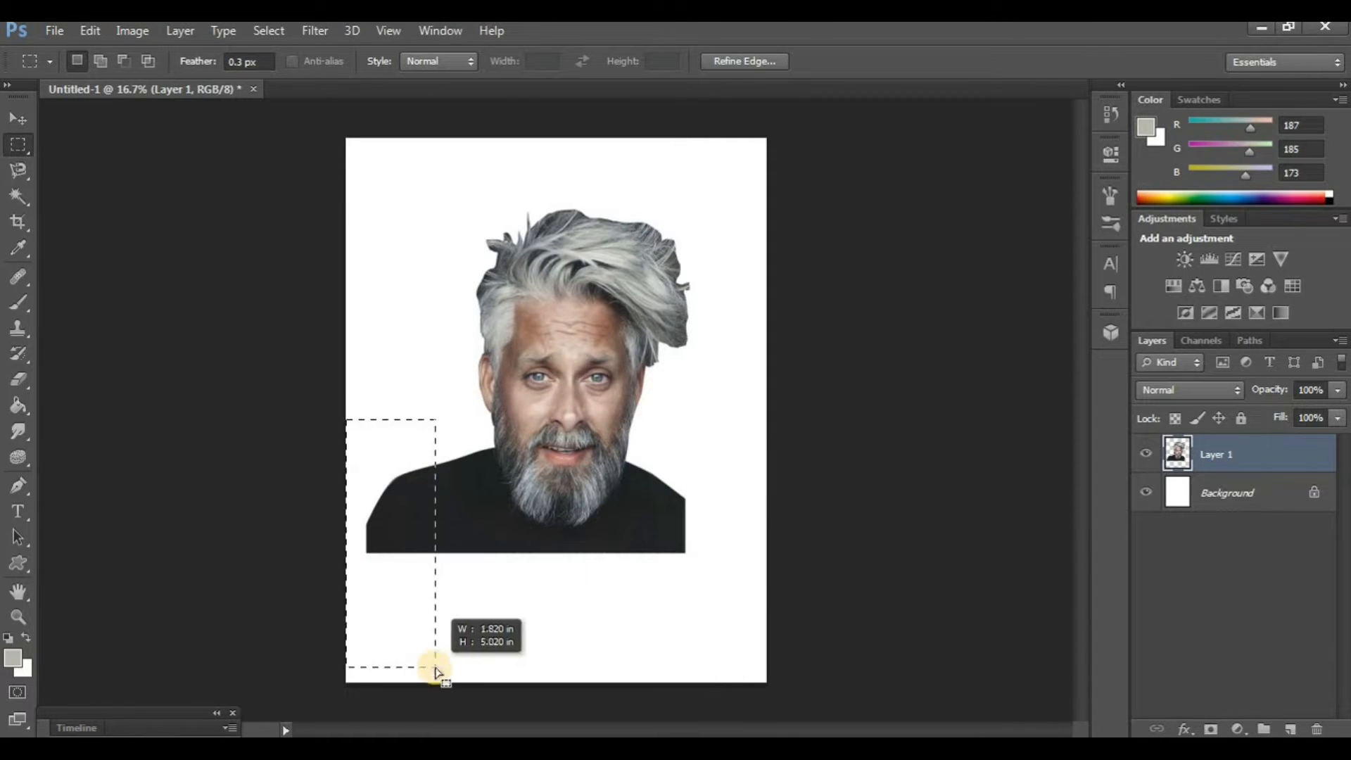
key(Delete)
Scale the trimmed portrait up again so that it nearly fills the white page
key(ctrl+t)
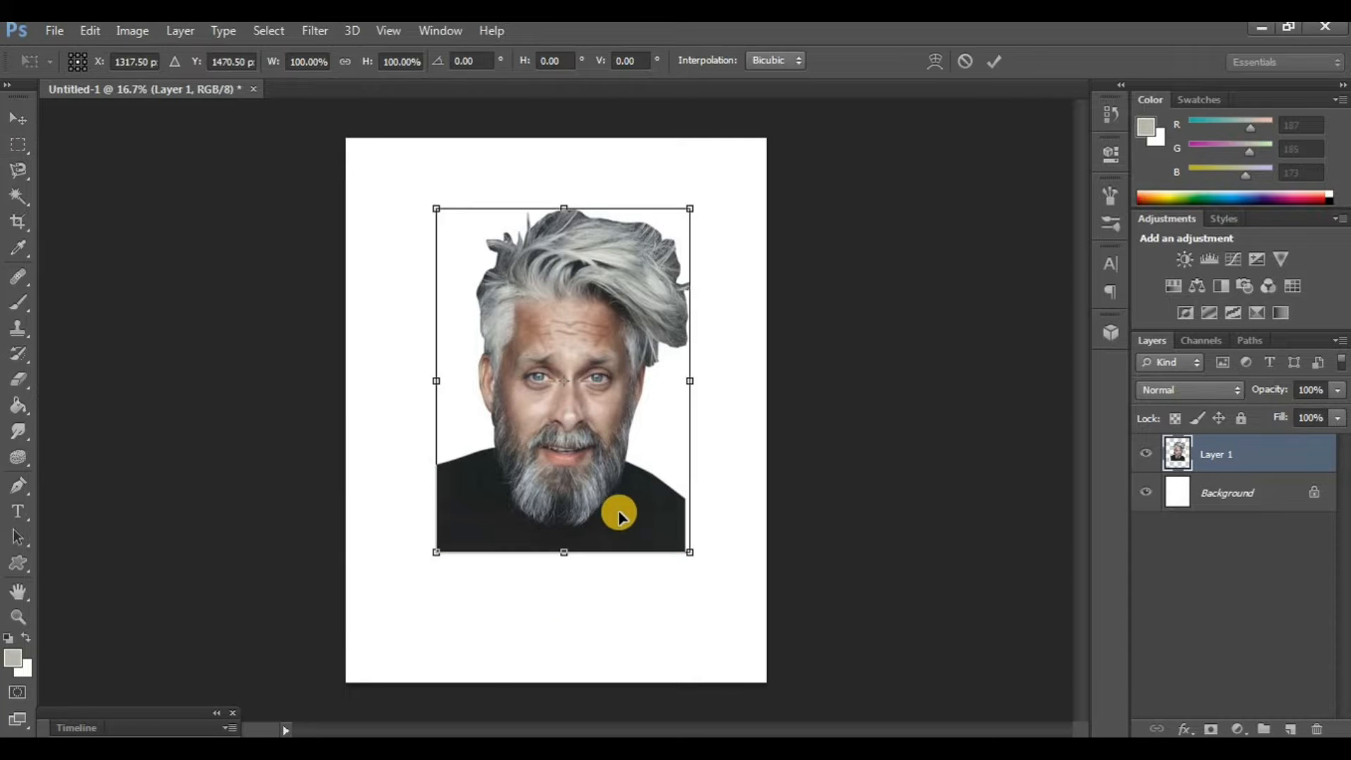
drag(618, 513, 592, 492)
drag(683, 558, 747, 648)
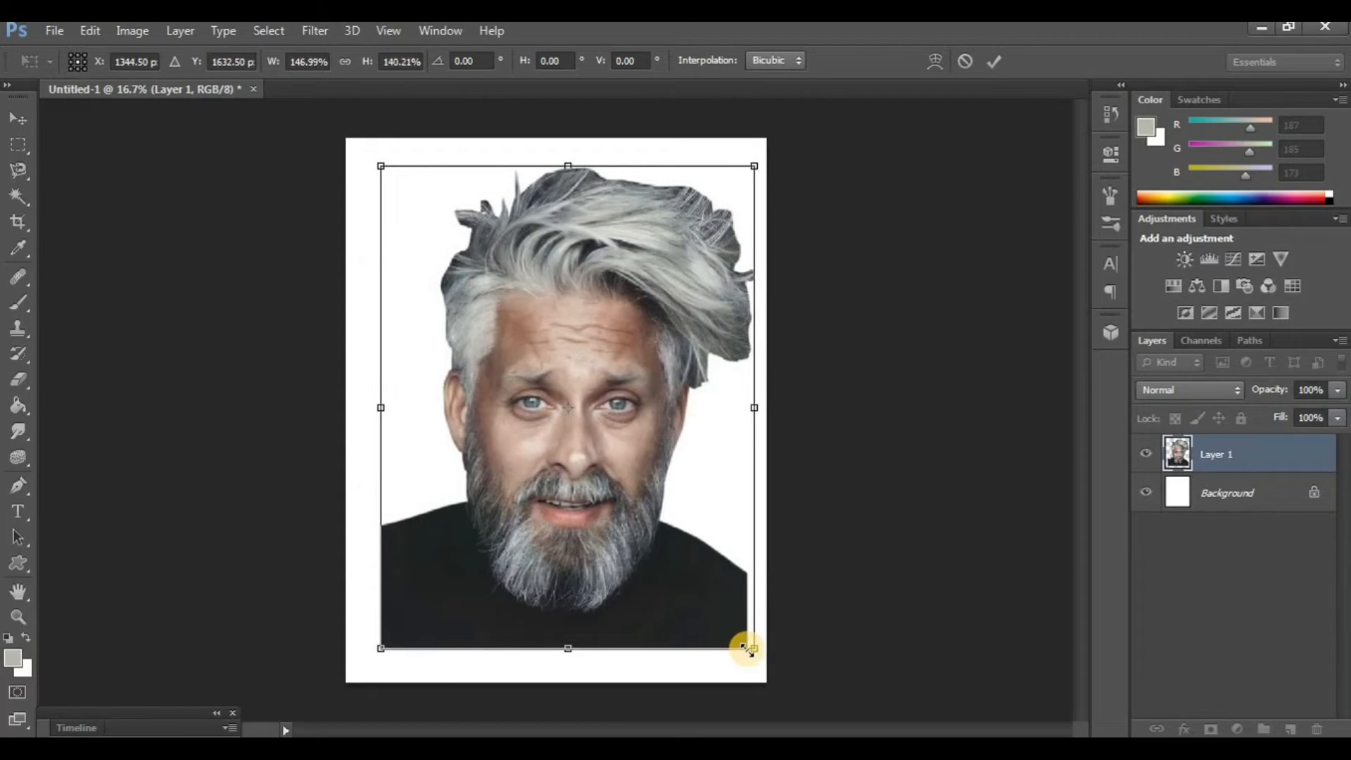
key(Return)
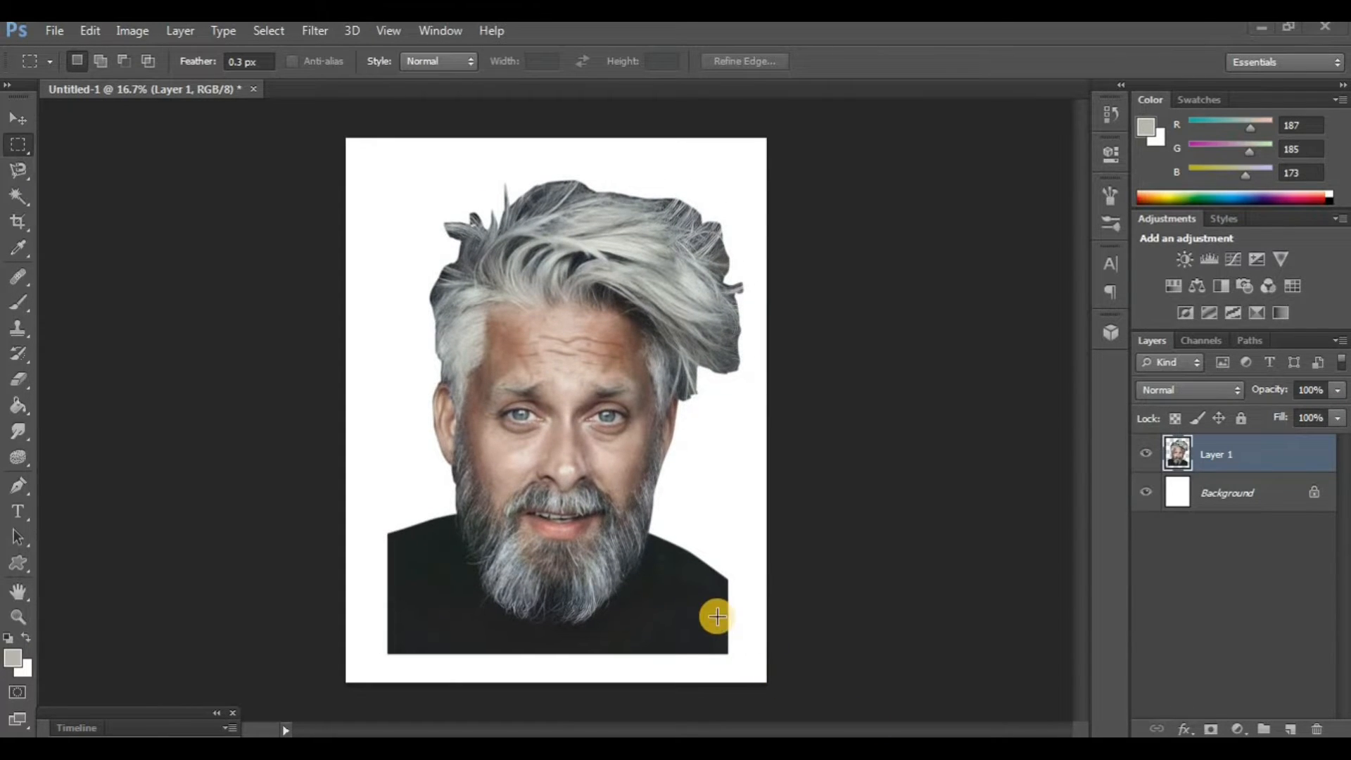
Duplicate the portrait layer and hide the original Layer 1
key(ctrl+minus)
key(ctrl+plus)
key(ctrl+plus)
key(ctrl+minus)
key(ctrl+j)
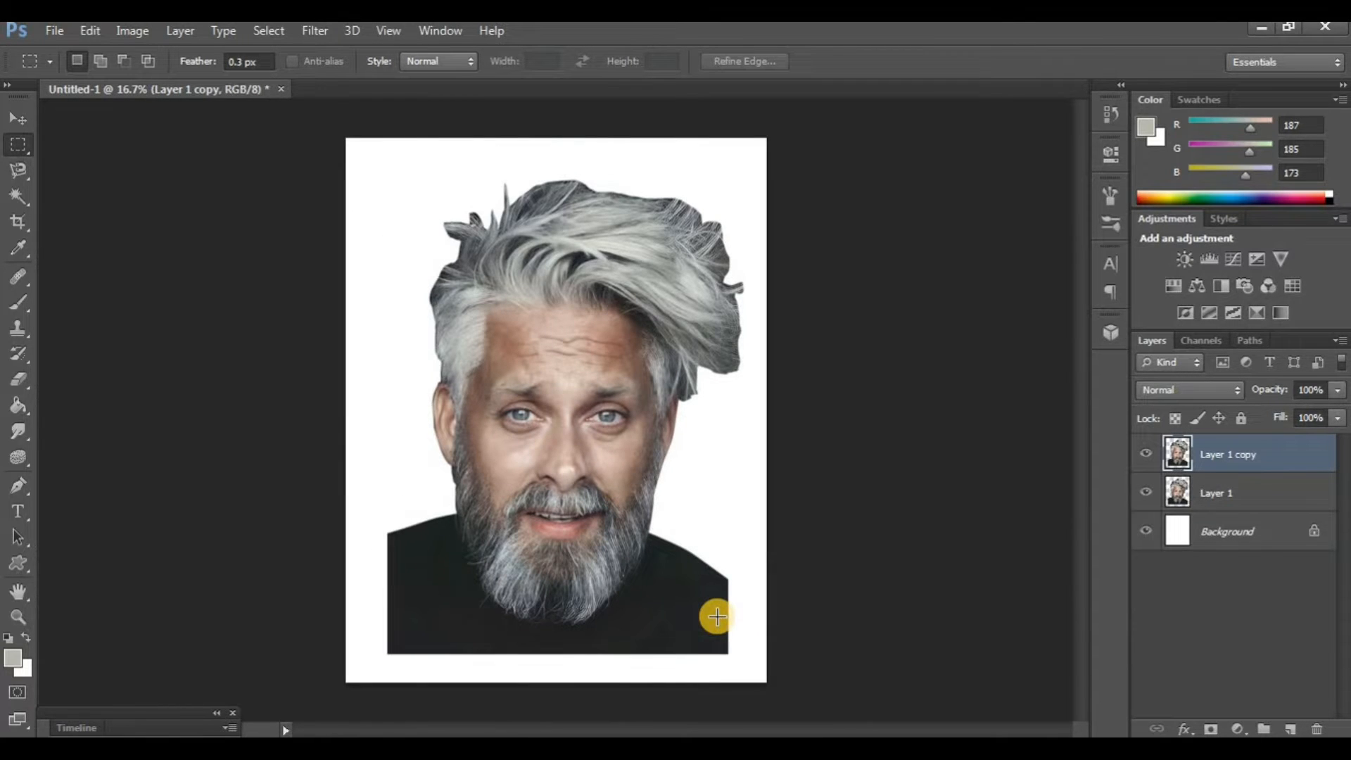
click(1146, 492)
Apply Auto Tone, Auto Contrast and Auto Color to the duplicated portrait layer
click(128, 31)
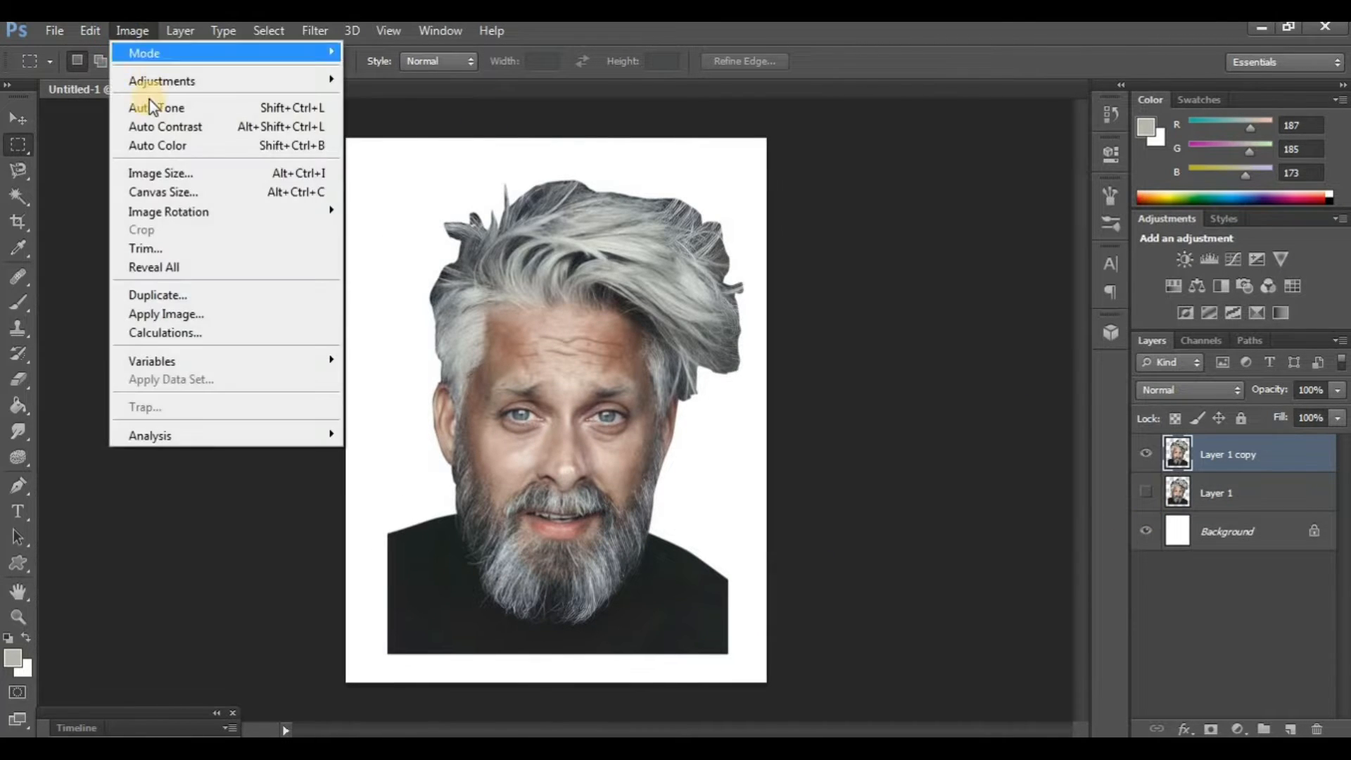
click(148, 105)
click(136, 31)
click(150, 121)
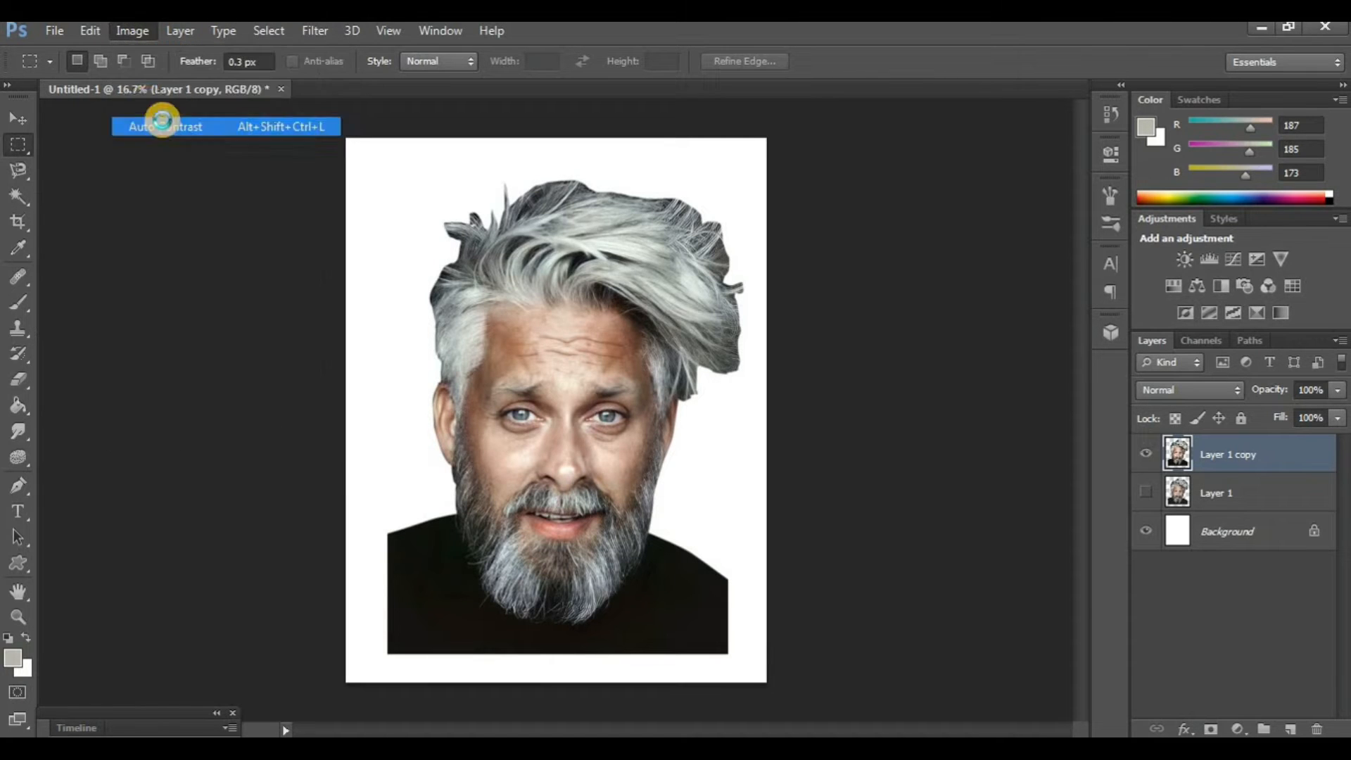
click(131, 31)
click(141, 137)
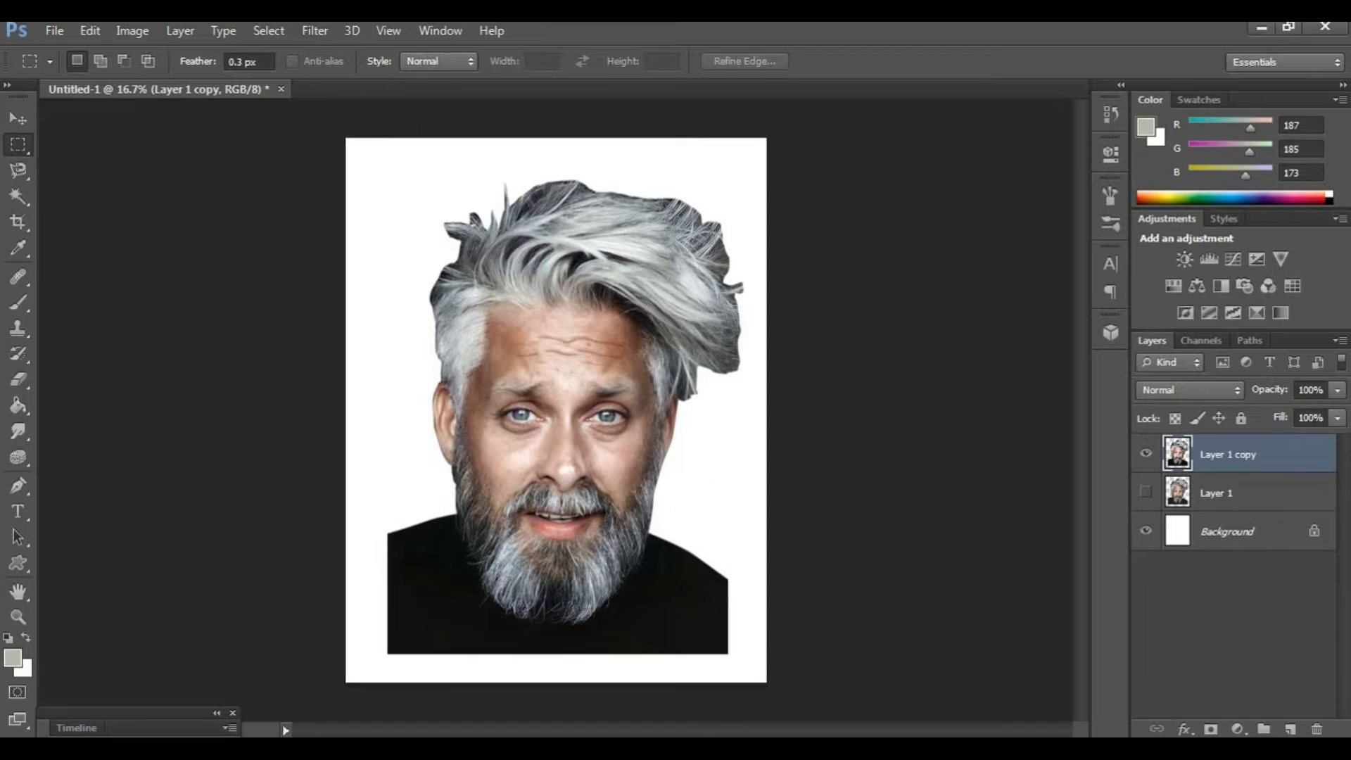
Sharpen the duplicated portrait with Unsharp Mask at amount 70%, radius 5.8 pixels and threshold 32 levels
click(318, 31)
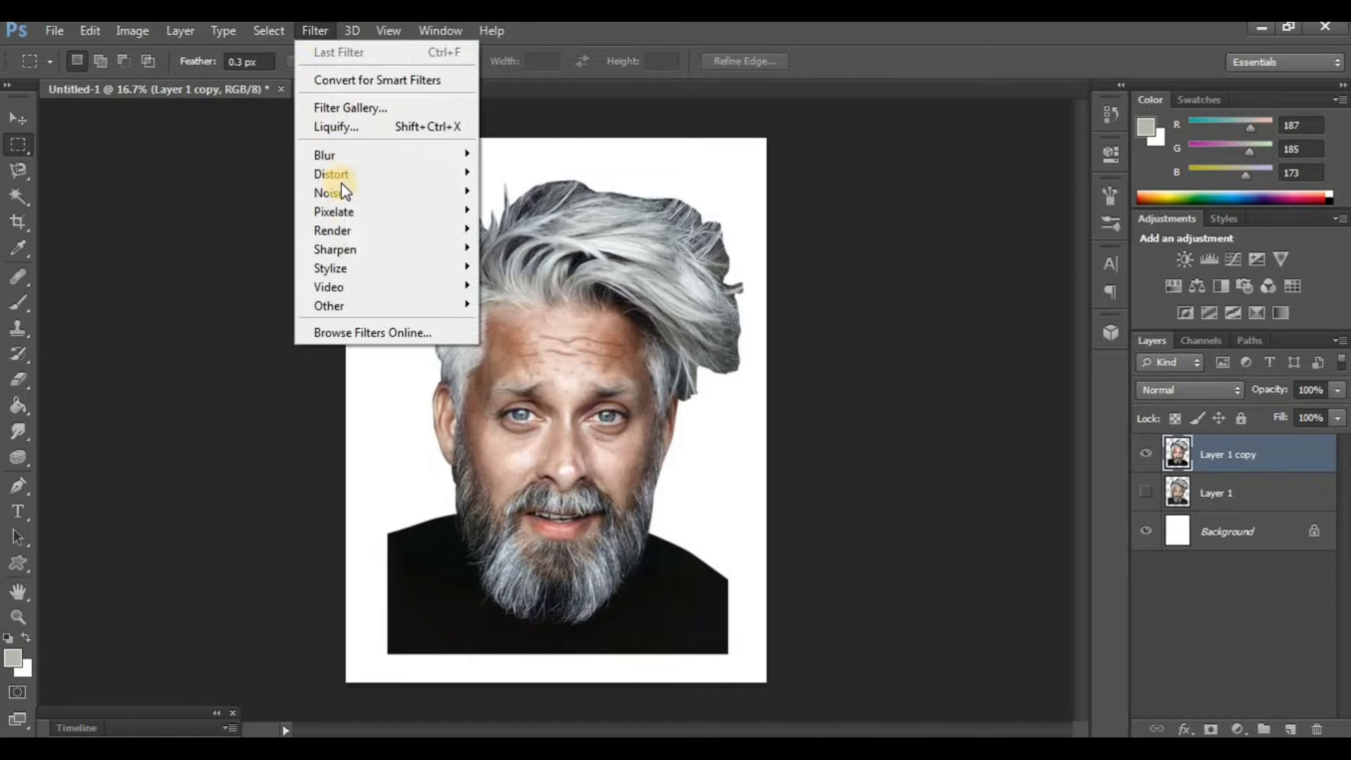
mouse_move(363, 252)
click(552, 324)
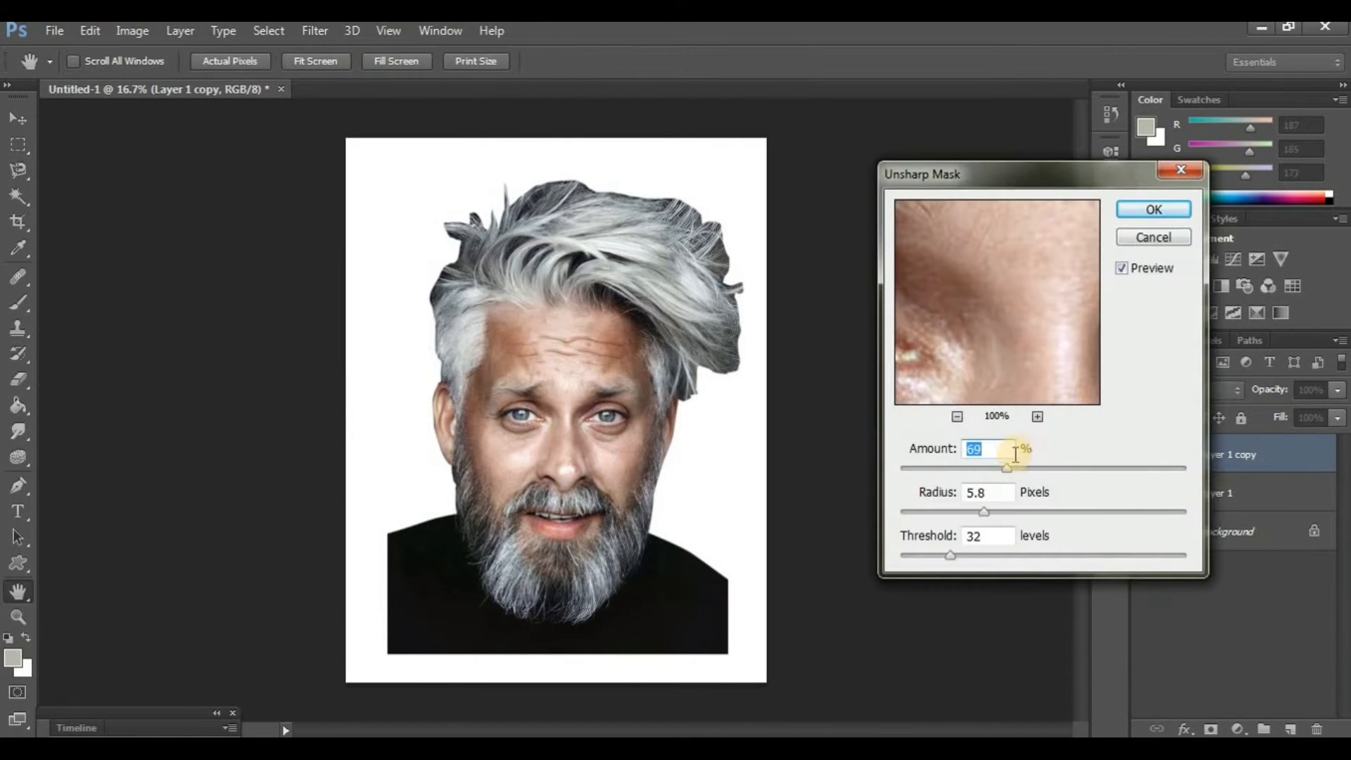
drag(1010, 470, 1013, 471)
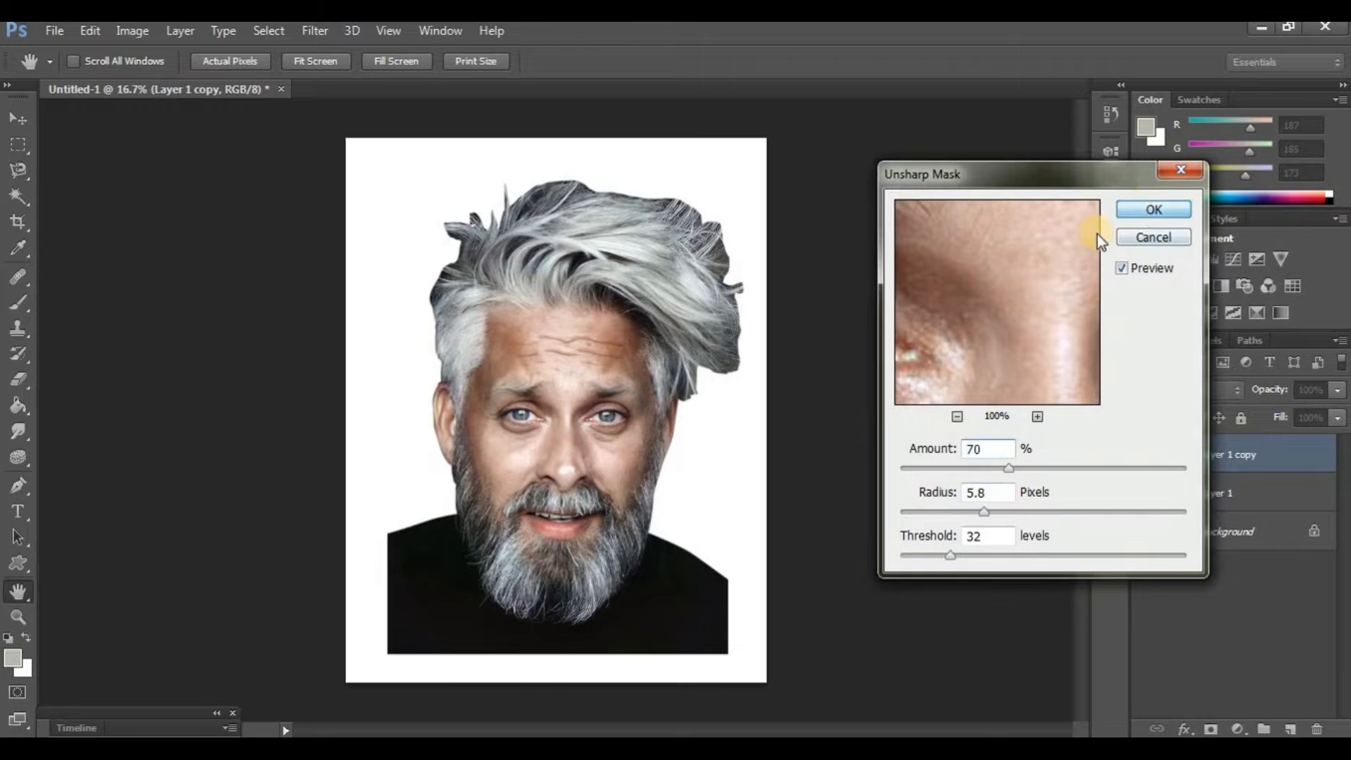
click(1125, 210)
Activate the Smudge tool and add a Solid Color fill layer in grey-olive #868476 directly above the Background
click(19, 432)
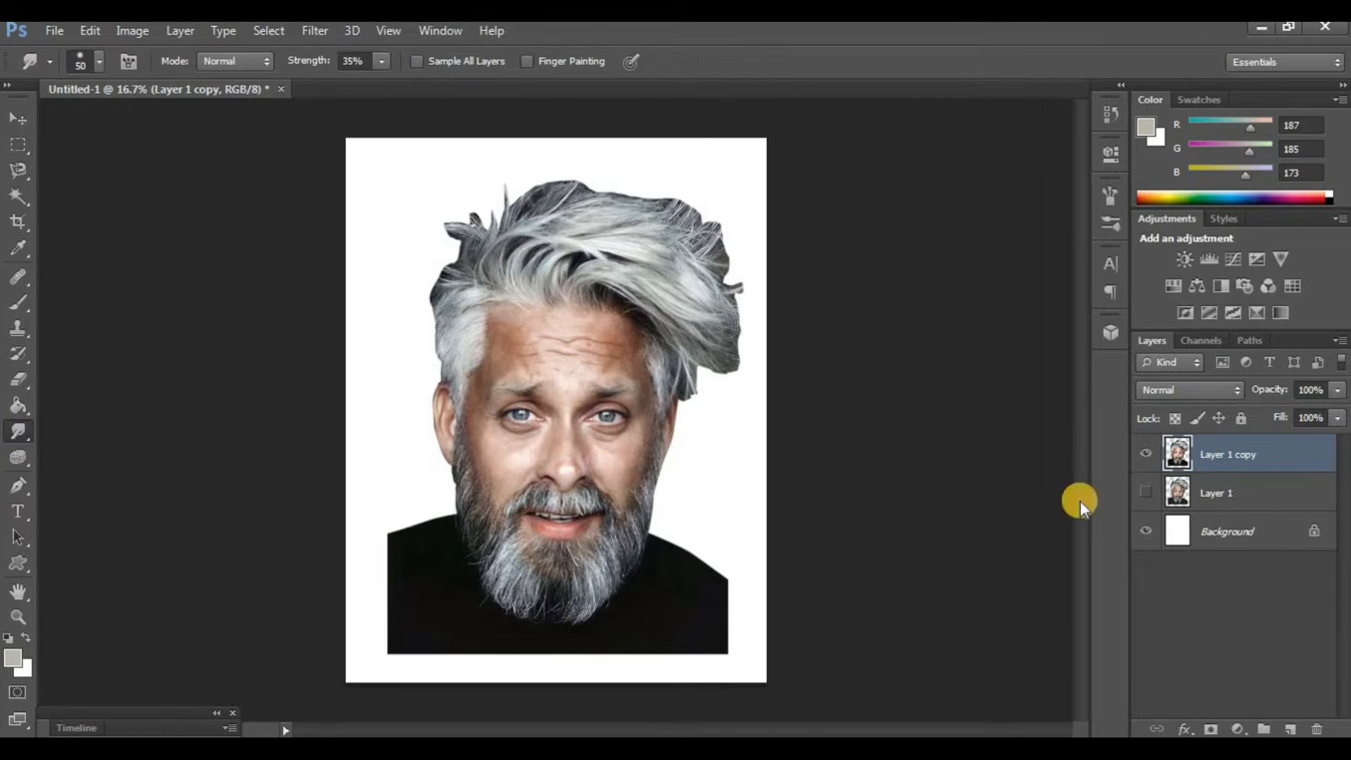
click(1264, 537)
click(1236, 729)
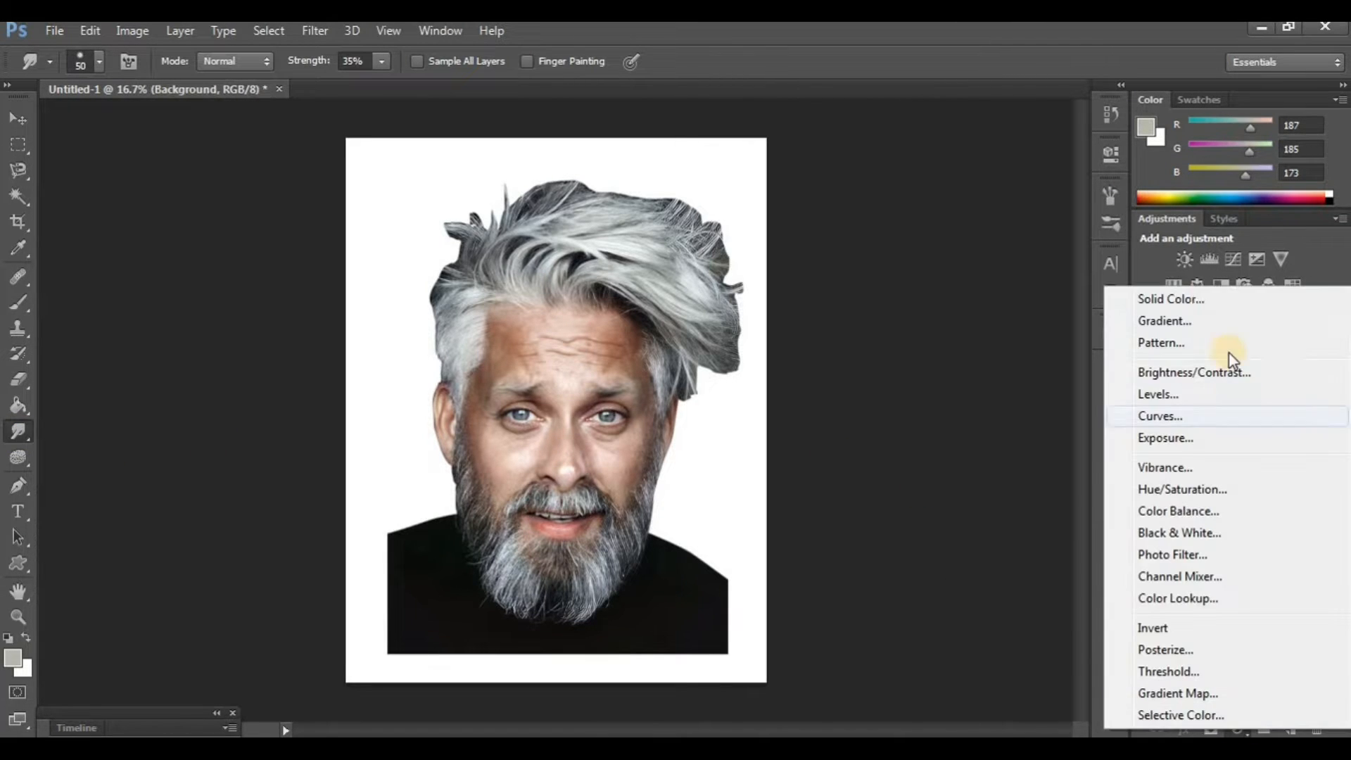
click(1208, 297)
click(826, 412)
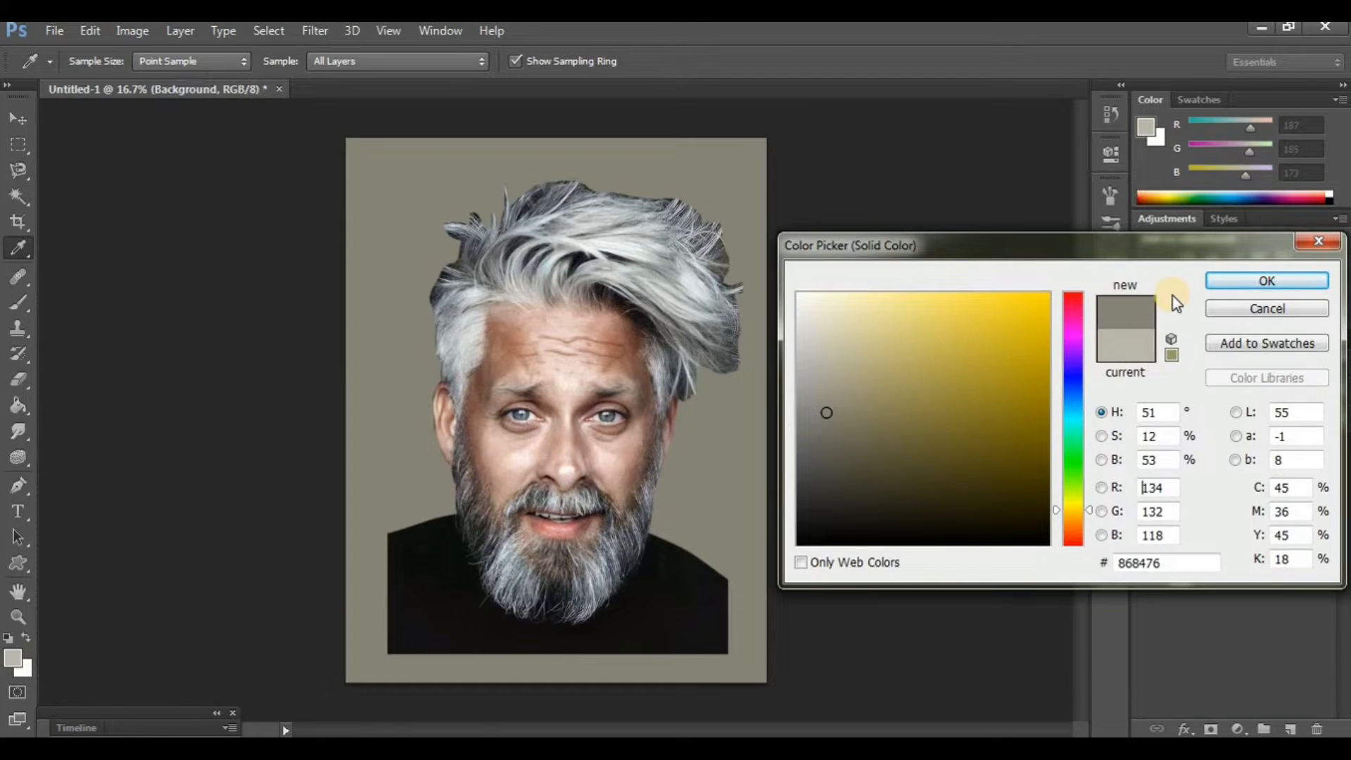
click(1220, 285)
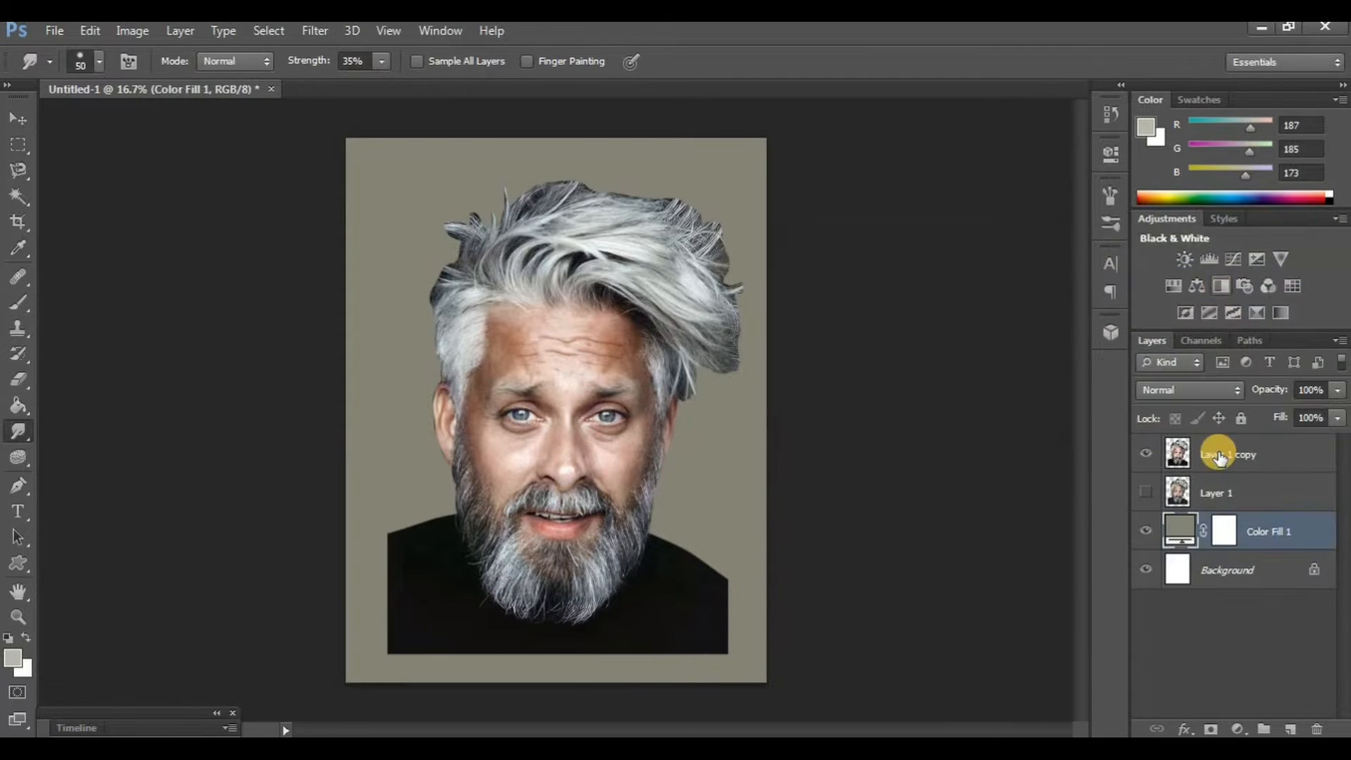
Duplicate the sharpened Layer 1 copy and delete the hidden original Layer 1
click(1221, 458)
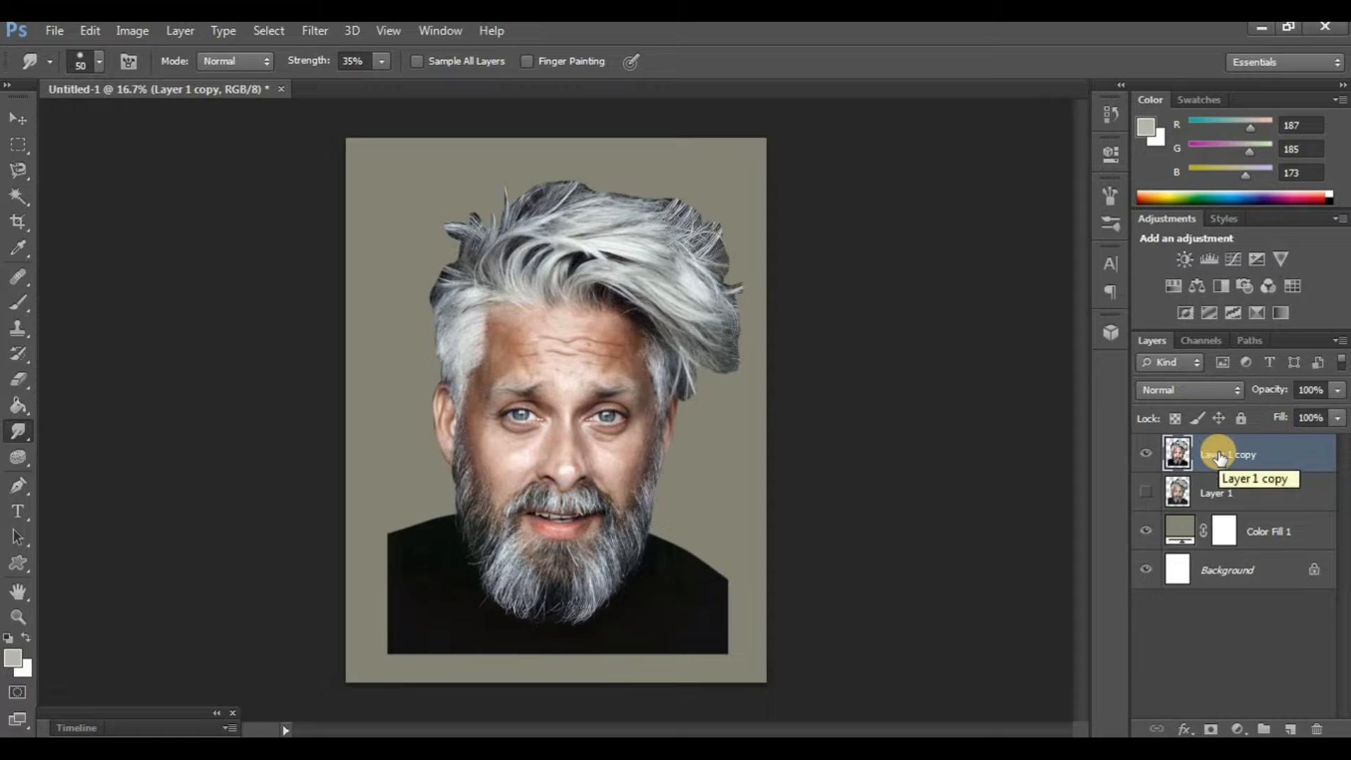
key(ctrl+j)
drag(1224, 531, 1316, 729)
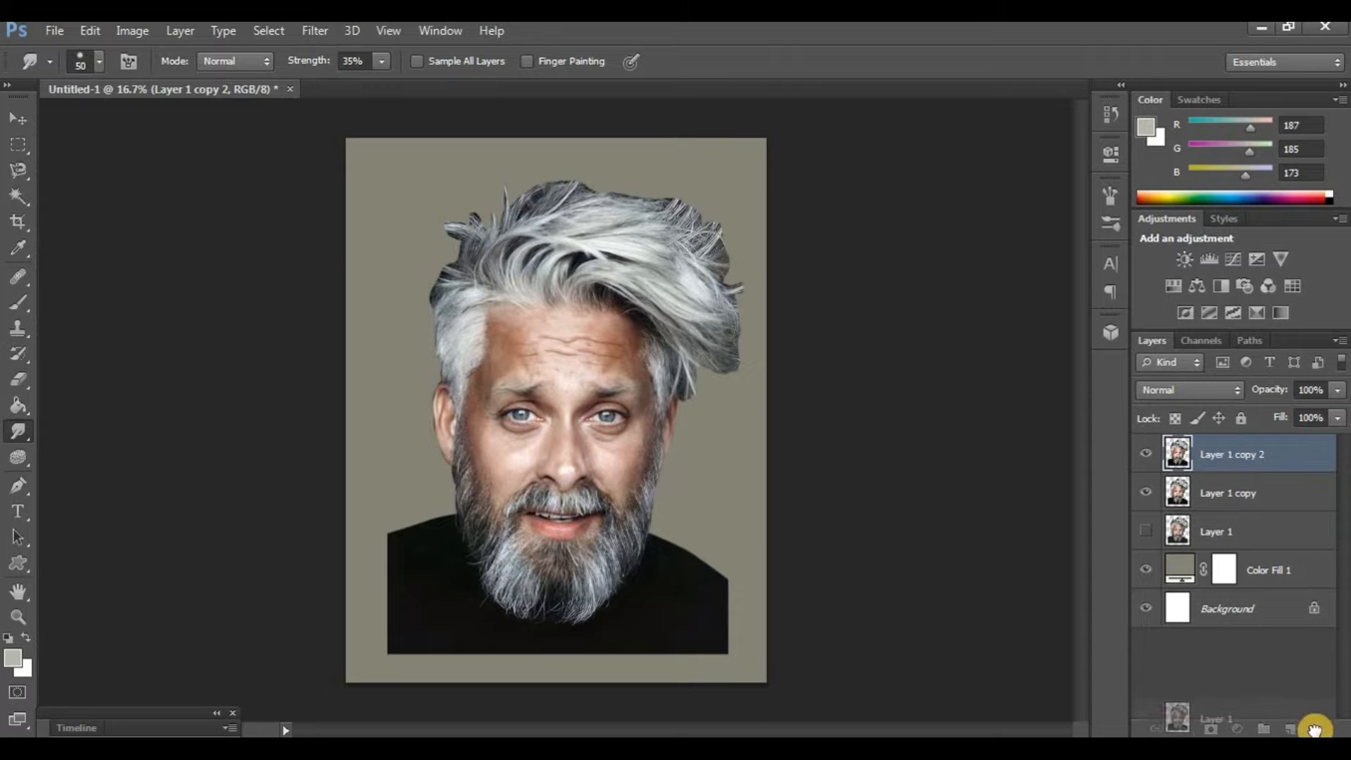
Smooth the forehead skin on Layer 1 copy 2 with a 125 px Smudge brush at 35% strength and compare it with the unsmudged version
key(ctrl+plus)
key(ctrl+plus)
key(ctrl+plus)
key(ctrl+plus)
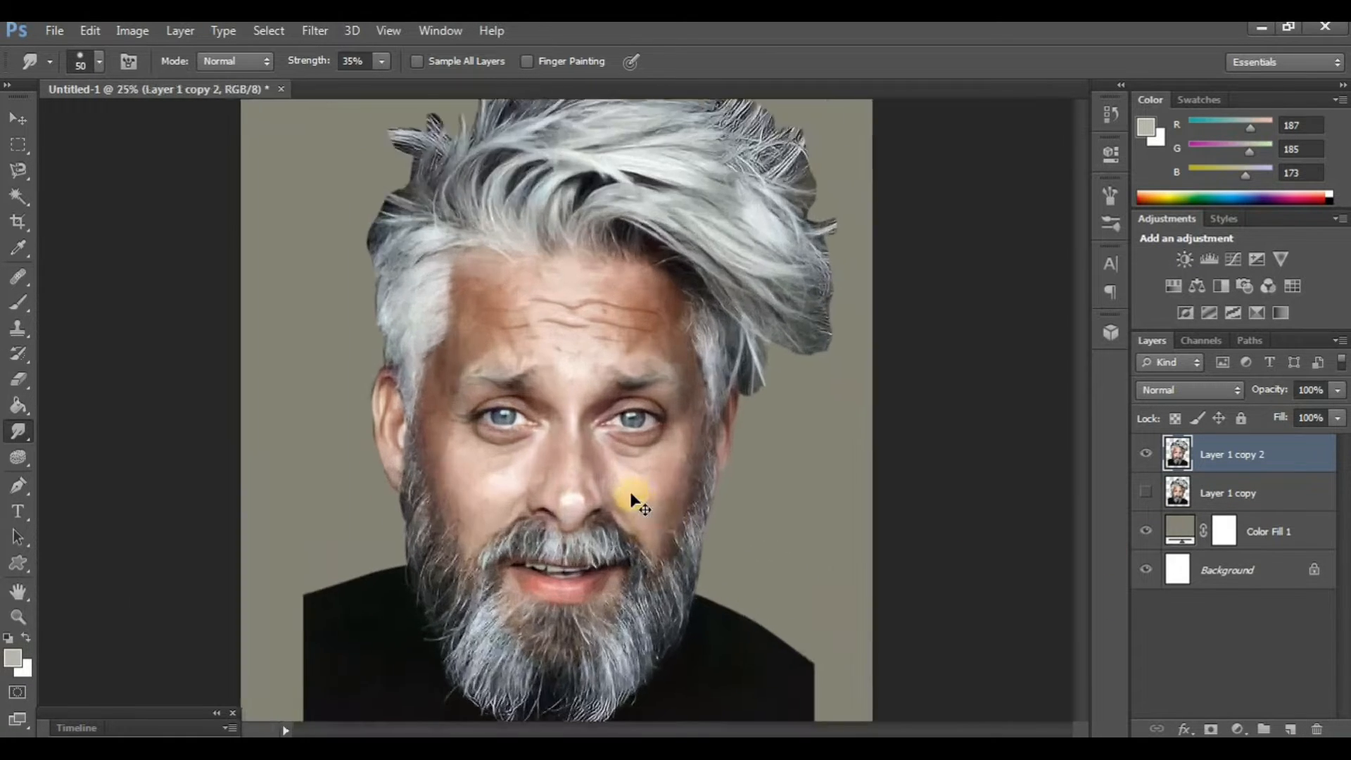
scroll(631, 492, up, 4)
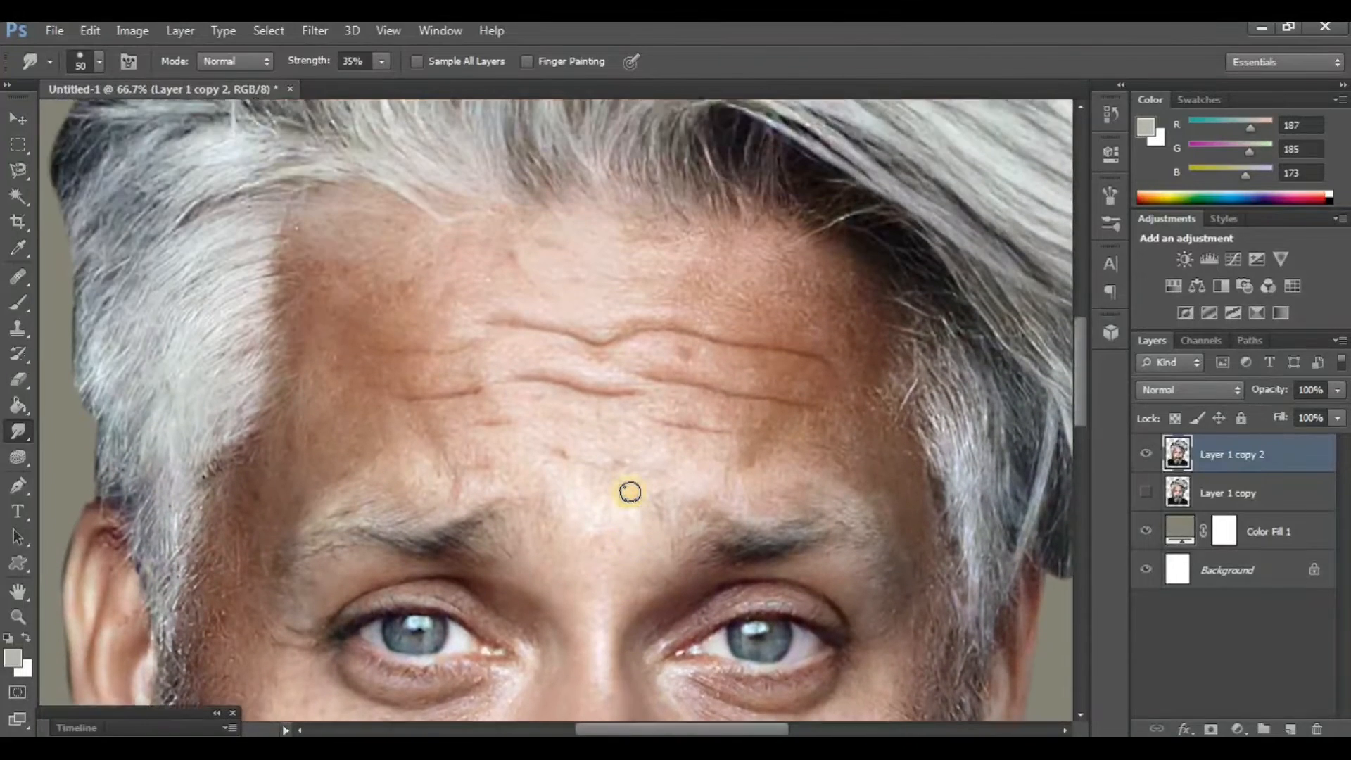
key(bracketright)
key(bracketright)
scroll(496, 423, up, 1)
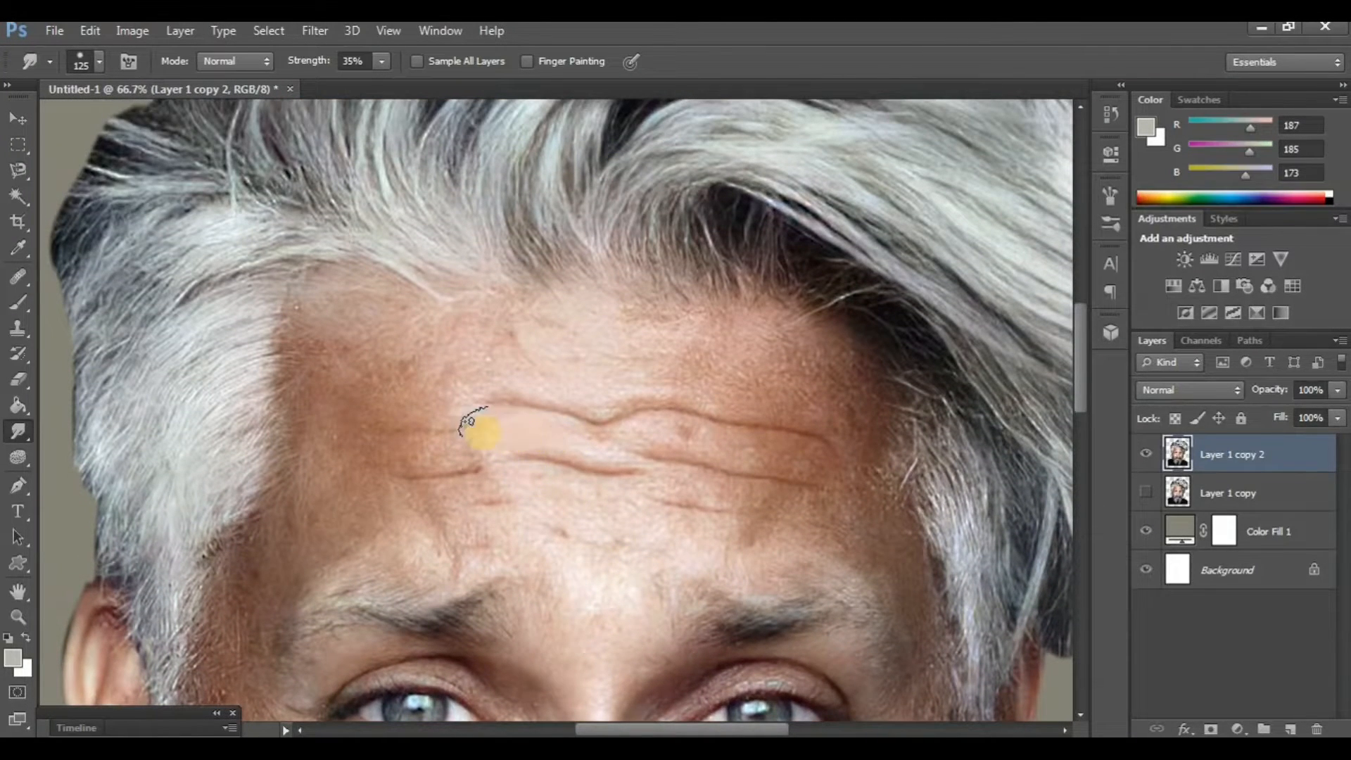
mouse_move(643, 440)
mouse_down()
mouse_move(769, 454)
mouse_move(651, 420)
mouse_move(810, 460)
mouse_move(683, 435)
mouse_move(579, 449)
mouse_up()
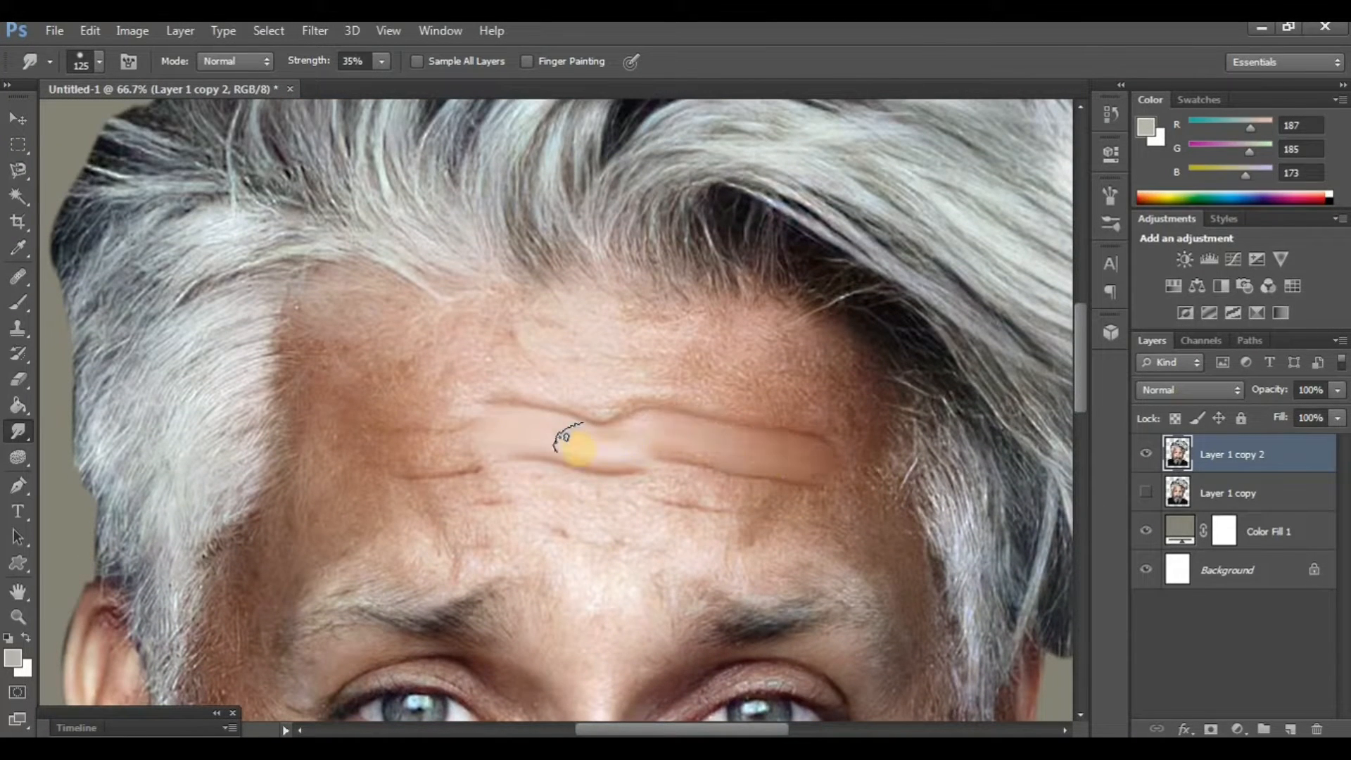
mouse_move(470, 422)
mouse_down()
mouse_move(357, 440)
mouse_move(433, 373)
mouse_up()
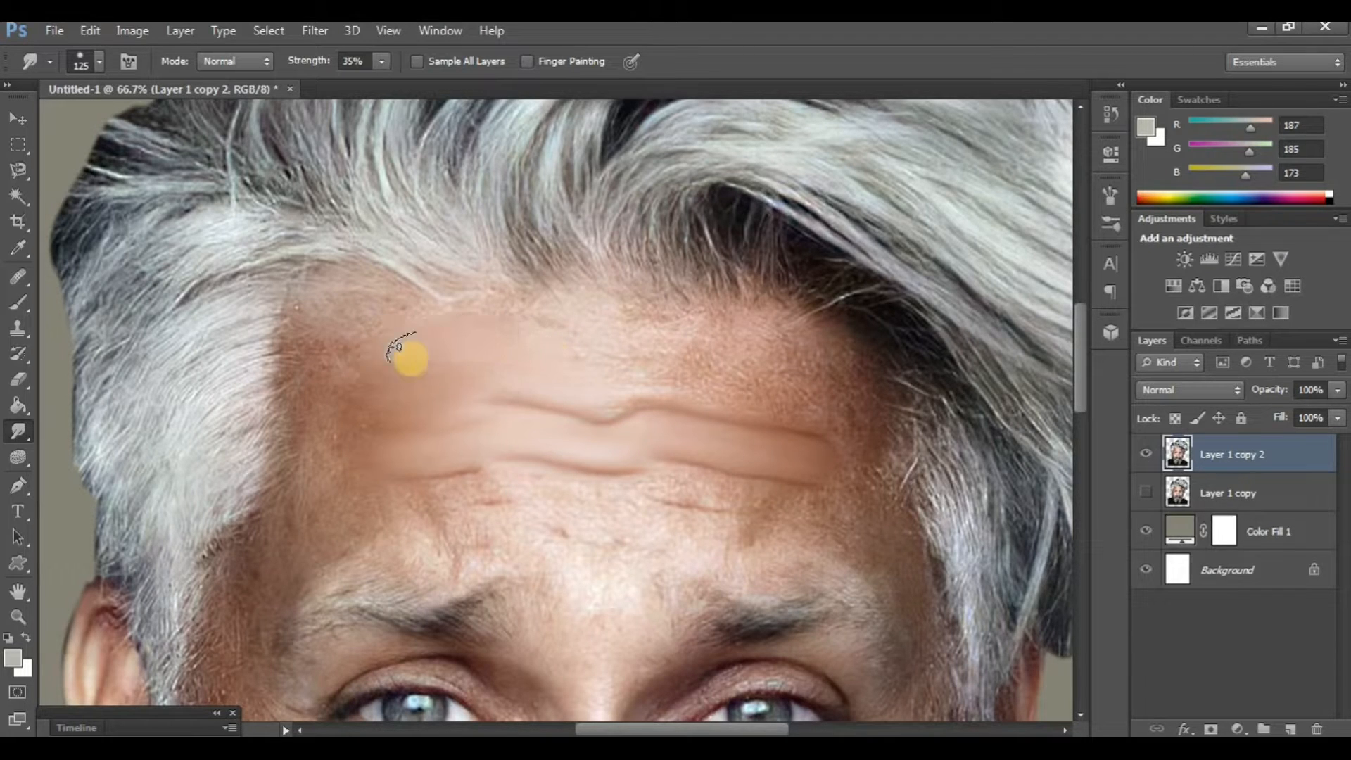
drag(412, 359, 363, 396)
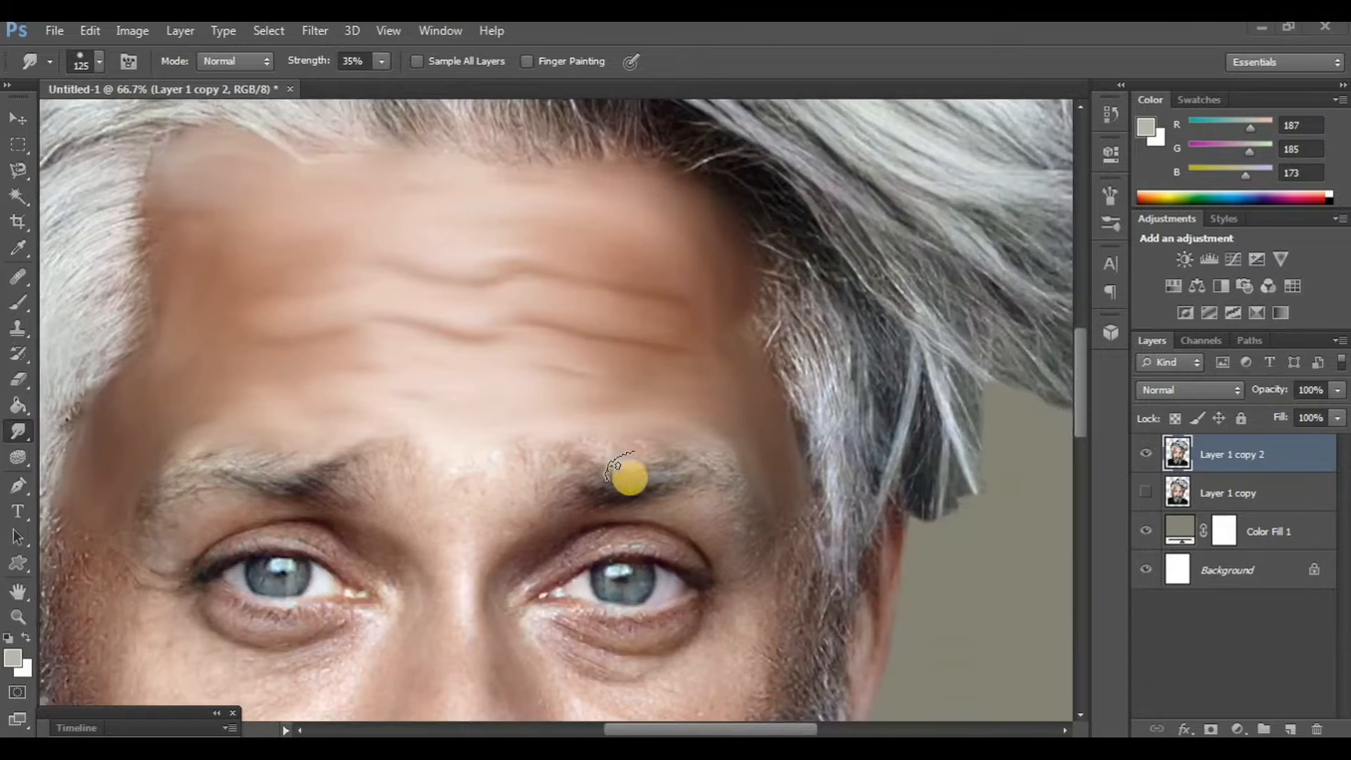
scroll(623, 476, left, 3)
scroll(618, 476, up, 2)
click(1146, 454)
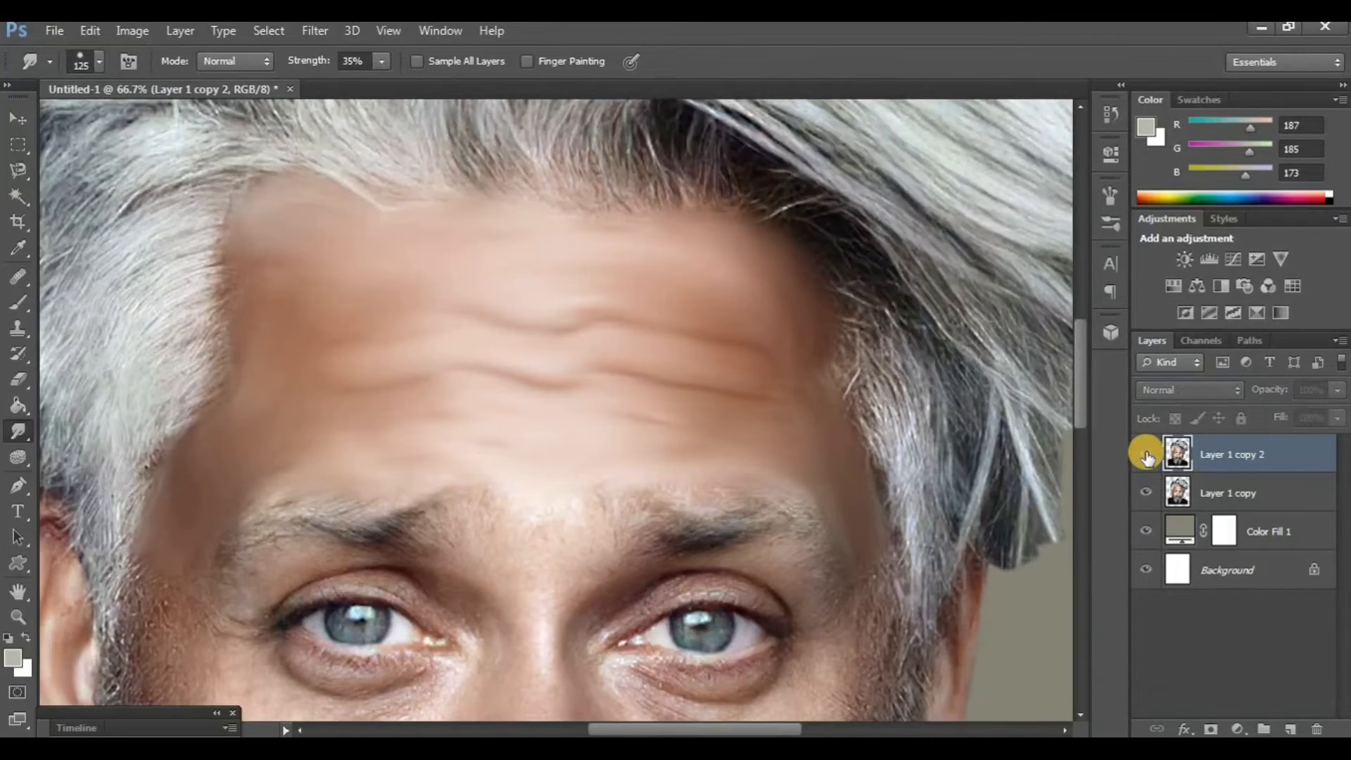
click(1146, 454)
Smudge the eyebrow on the image's left side into soft strokes along the hair direction with a 70 px brush
scroll(529, 526, left, 2)
scroll(529, 527, up, 1)
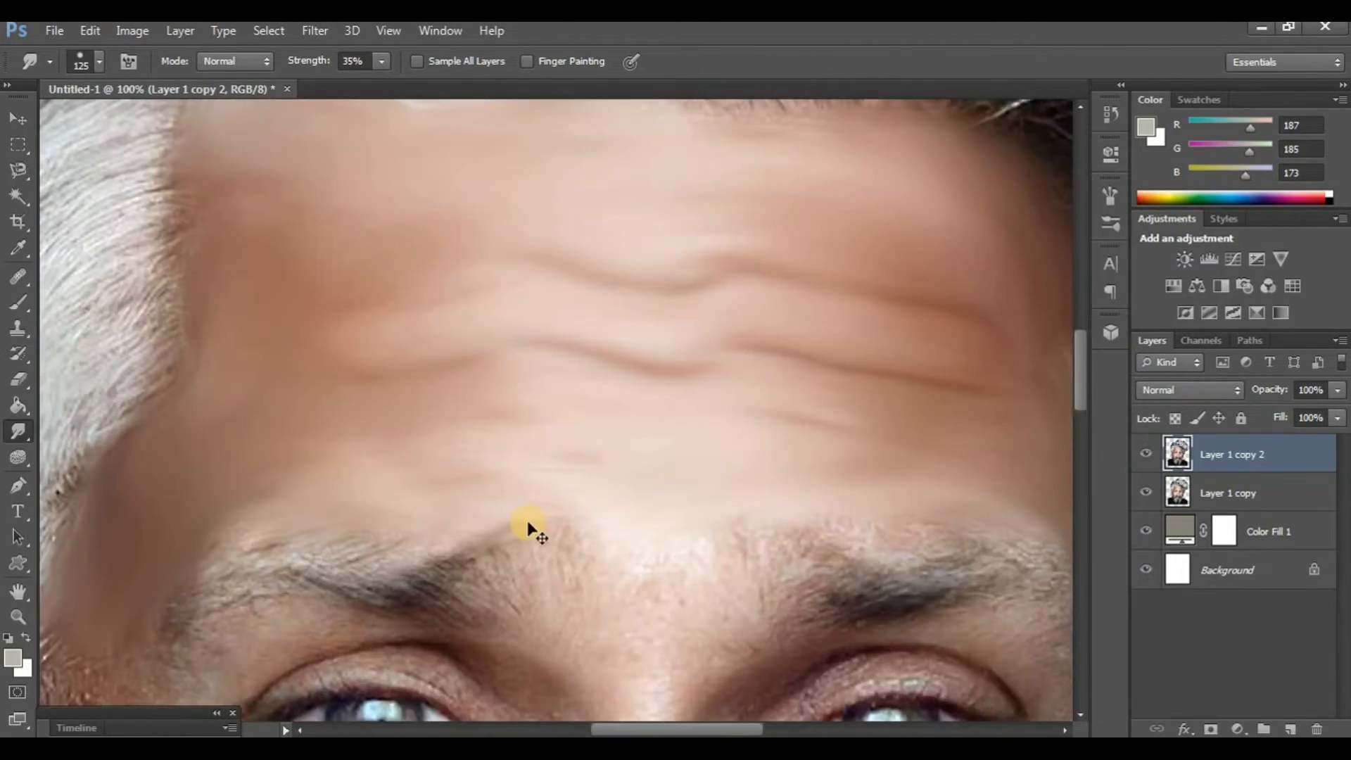
scroll(557, 573, left, 2)
scroll(618, 443, down, 2)
key(bracketleft)
key(bracketleft)
key(bracketleft)
key(bracketleft)
scroll(616, 431, down, 1)
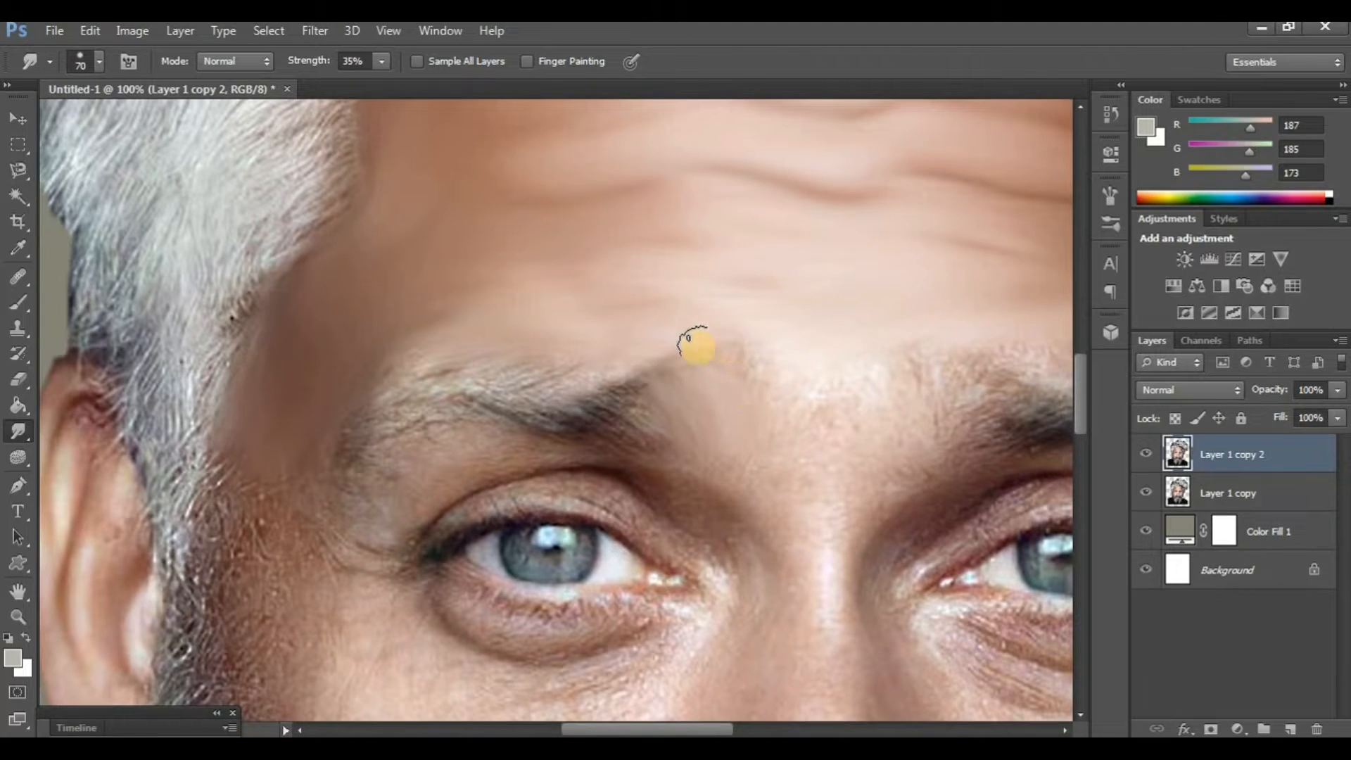
mouse_move(667, 369)
mouse_down()
mouse_move(615, 400)
mouse_move(522, 415)
mouse_move(573, 427)
mouse_up()
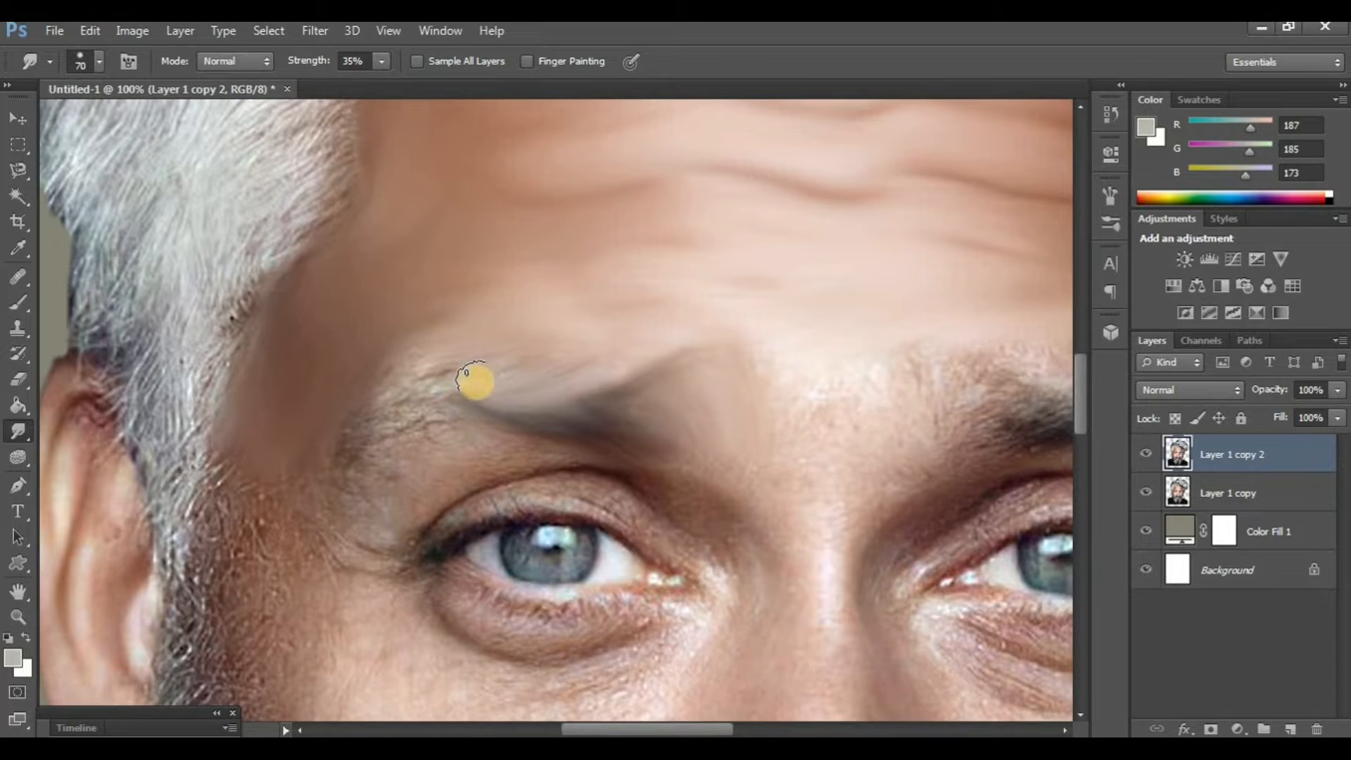
mouse_move(339, 446)
mouse_down()
mouse_move(374, 393)
mouse_move(469, 346)
mouse_move(360, 386)
mouse_move(450, 334)
mouse_move(385, 363)
mouse_move(477, 331)
mouse_move(439, 356)
mouse_move(598, 362)
mouse_move(399, 416)
mouse_up()
scroll(379, 382, down, 2)
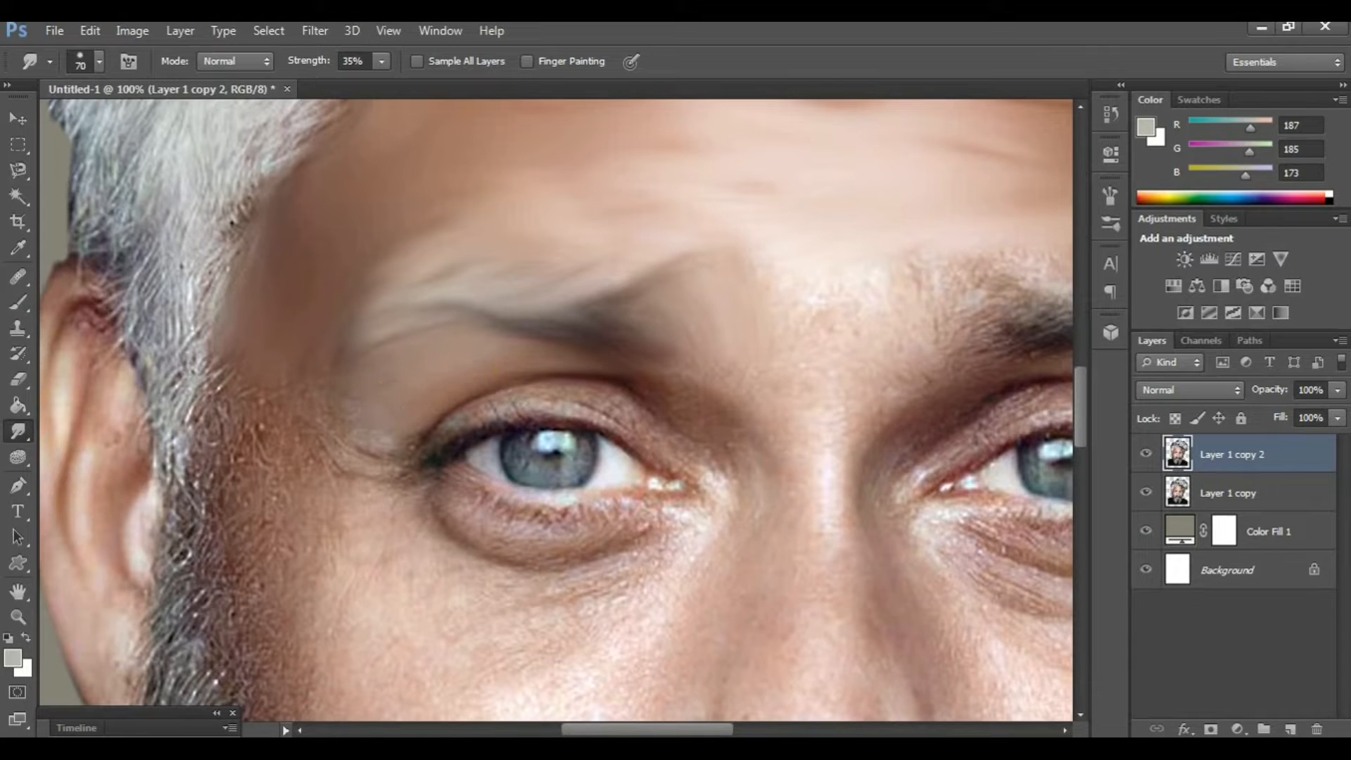
Smooth the eyelid and the skin beneath the eye on the image's left side with the 70 px Smudge brush
scroll(435, 521, down, 2)
mouse_move(563, 444)
mouse_down()
mouse_move(461, 415)
mouse_move(616, 408)
mouse_move(502, 418)
mouse_move(398, 384)
mouse_up()
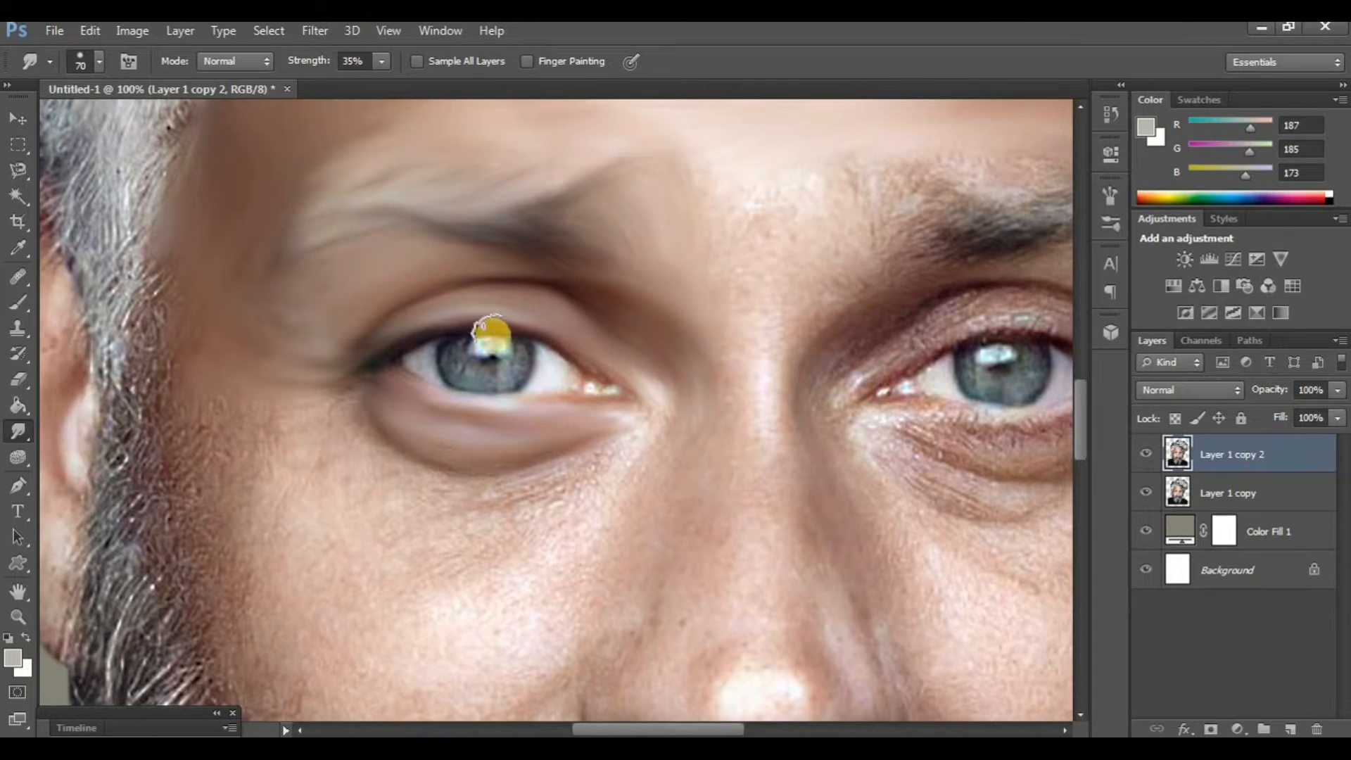
mouse_move(491, 331)
mouse_down()
mouse_move(537, 322)
mouse_move(634, 377)
mouse_move(484, 440)
mouse_move(600, 410)
mouse_up()
scroll(551, 440, down, 2)
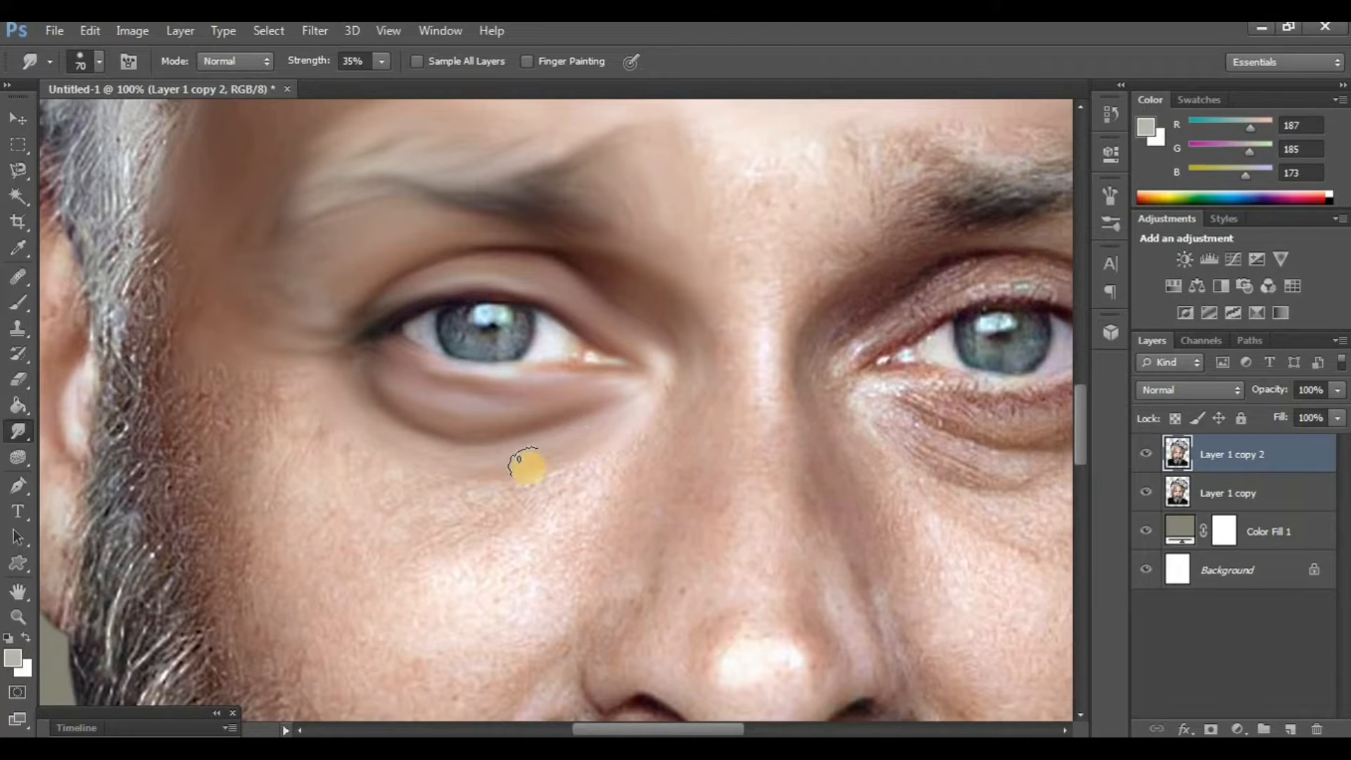
Smooth the cheek on the image's left side with a 90 px Smudge brush and compare it with the unsmudged version
key(ctrl+minus)
key(bracketright)
key(bracketright)
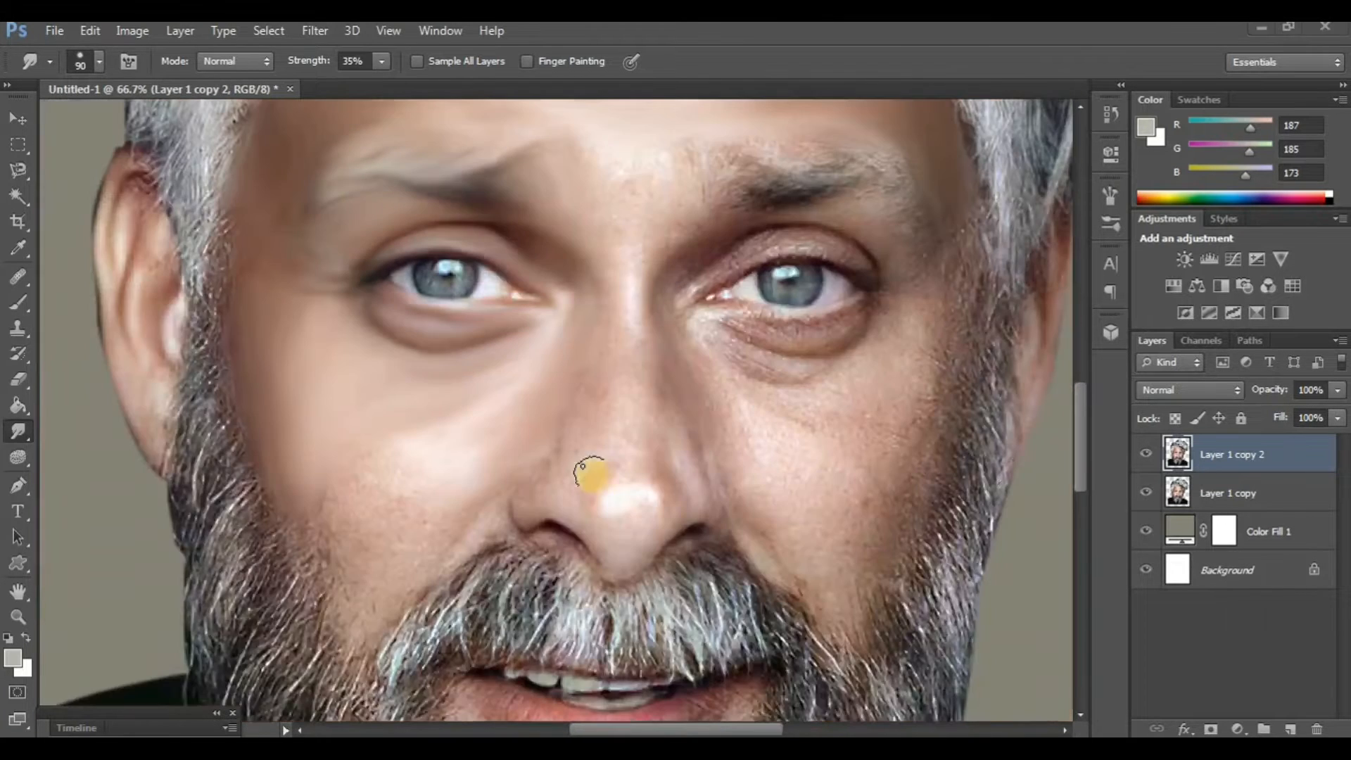
click(1141, 454)
click(1141, 453)
scroll(847, 446, right, 3)
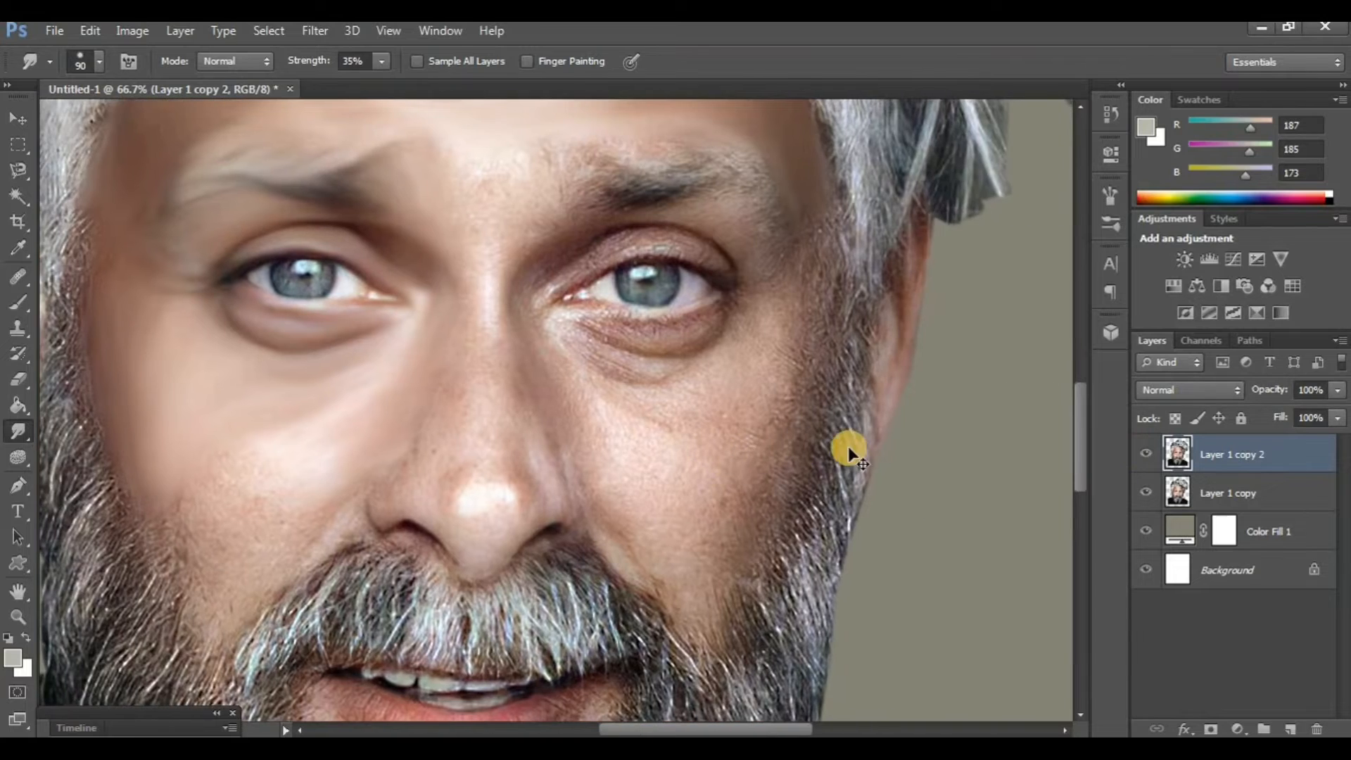
Smudge the eyebrow, the skin between the brows and the eyelid on the image's right side with the 90 px Smudge brush
key(ctrl+plus)
scroll(678, 424, right, 4)
scroll(664, 414, up, 8)
mouse_move(522, 354)
mouse_down()
mouse_move(626, 311)
mouse_move(709, 300)
mouse_move(527, 348)
mouse_move(617, 282)
mouse_up()
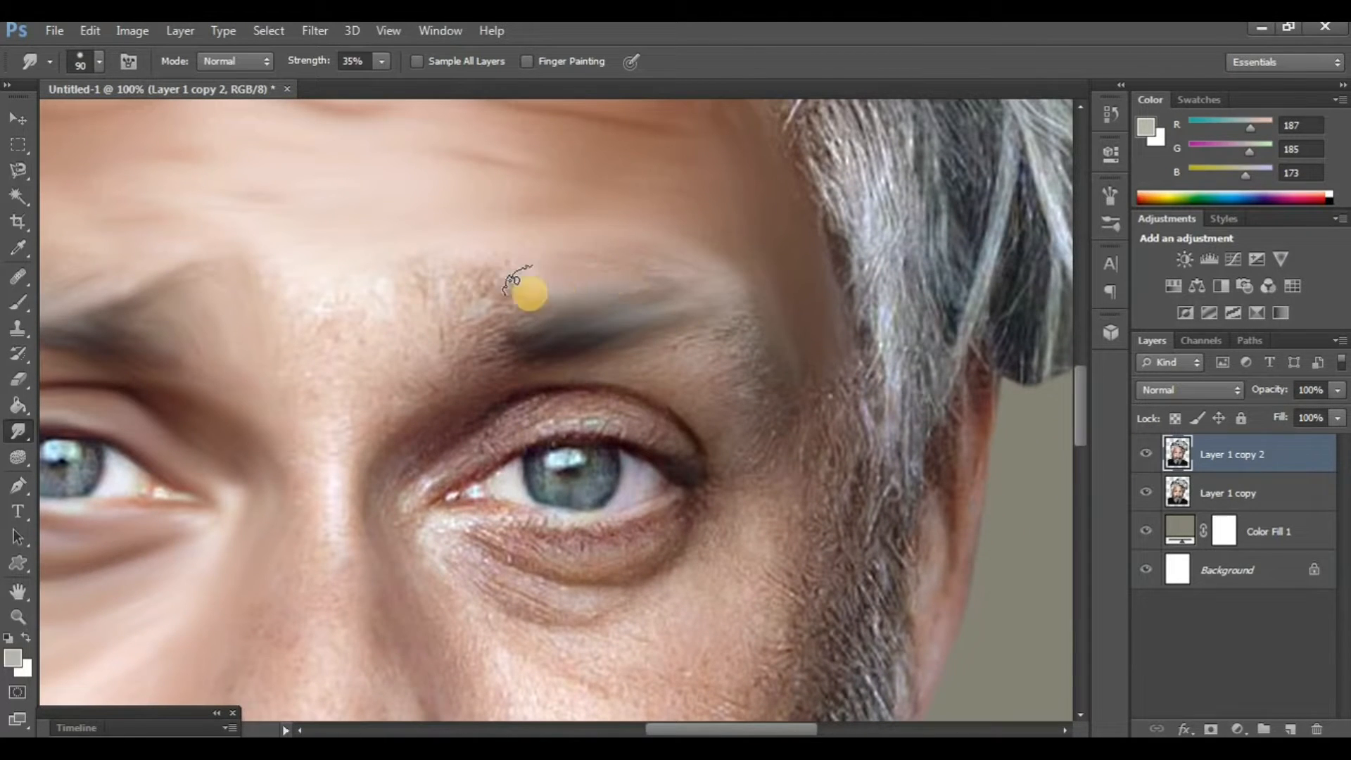
mouse_move(529, 294)
mouse_down()
mouse_move(461, 285)
mouse_move(522, 325)
mouse_move(469, 357)
mouse_move(432, 287)
mouse_up()
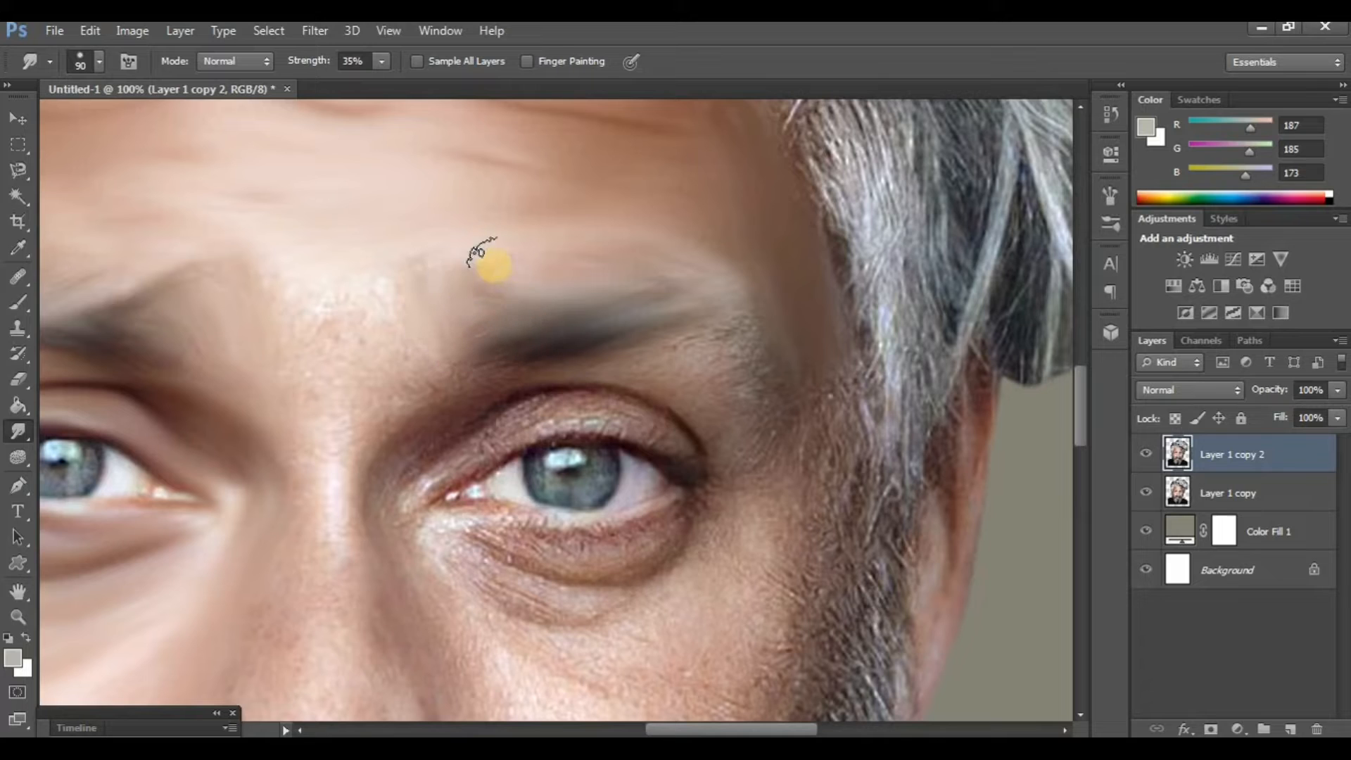
mouse_move(590, 308)
mouse_down()
mouse_move(560, 362)
mouse_move(747, 336)
mouse_move(620, 365)
mouse_move(730, 325)
mouse_move(629, 365)
mouse_move(747, 422)
mouse_move(712, 392)
mouse_move(761, 370)
mouse_move(713, 386)
mouse_move(503, 378)
mouse_move(445, 400)
mouse_move(384, 464)
mouse_move(527, 462)
mouse_up()
Smooth the cheek on the image's right side down to the beard edge with the 90 px Smudge brush
scroll(625, 521, down, 5)
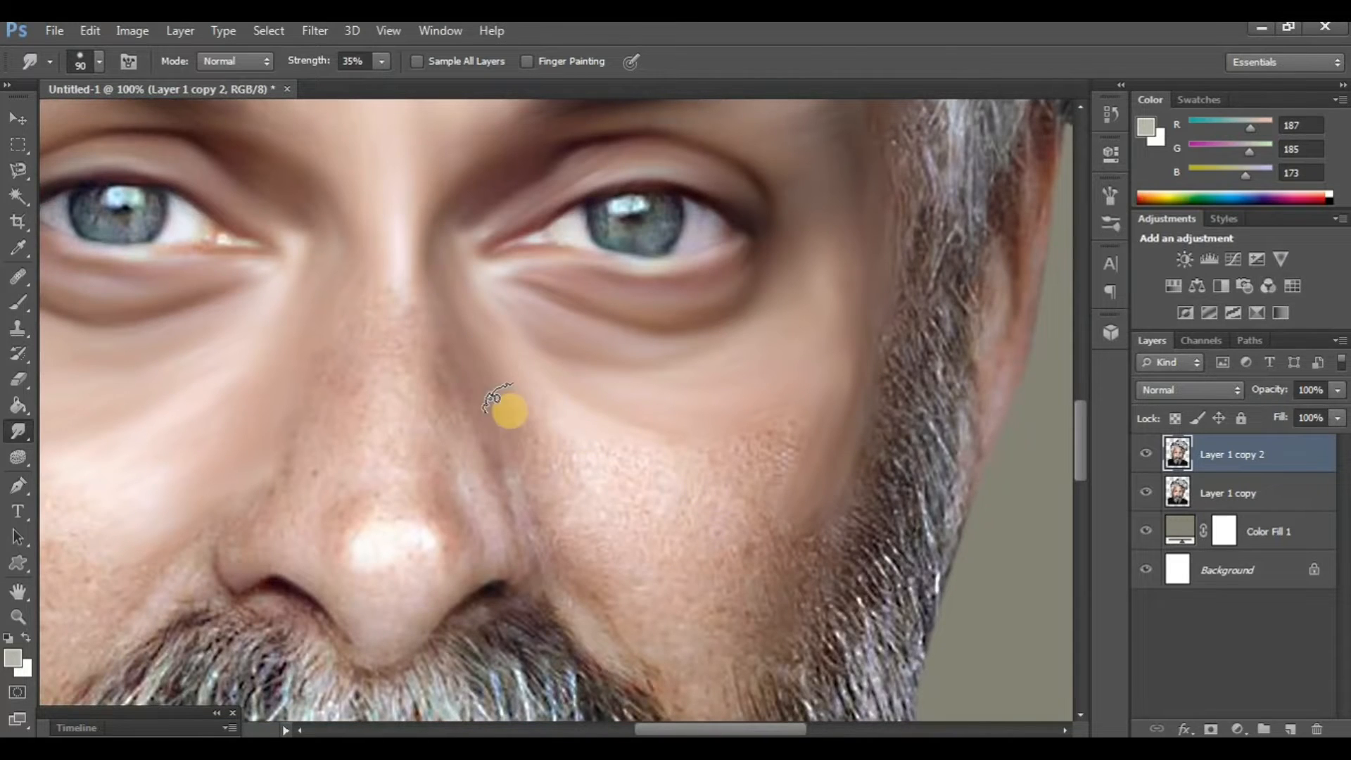
scroll(549, 501, down, 3)
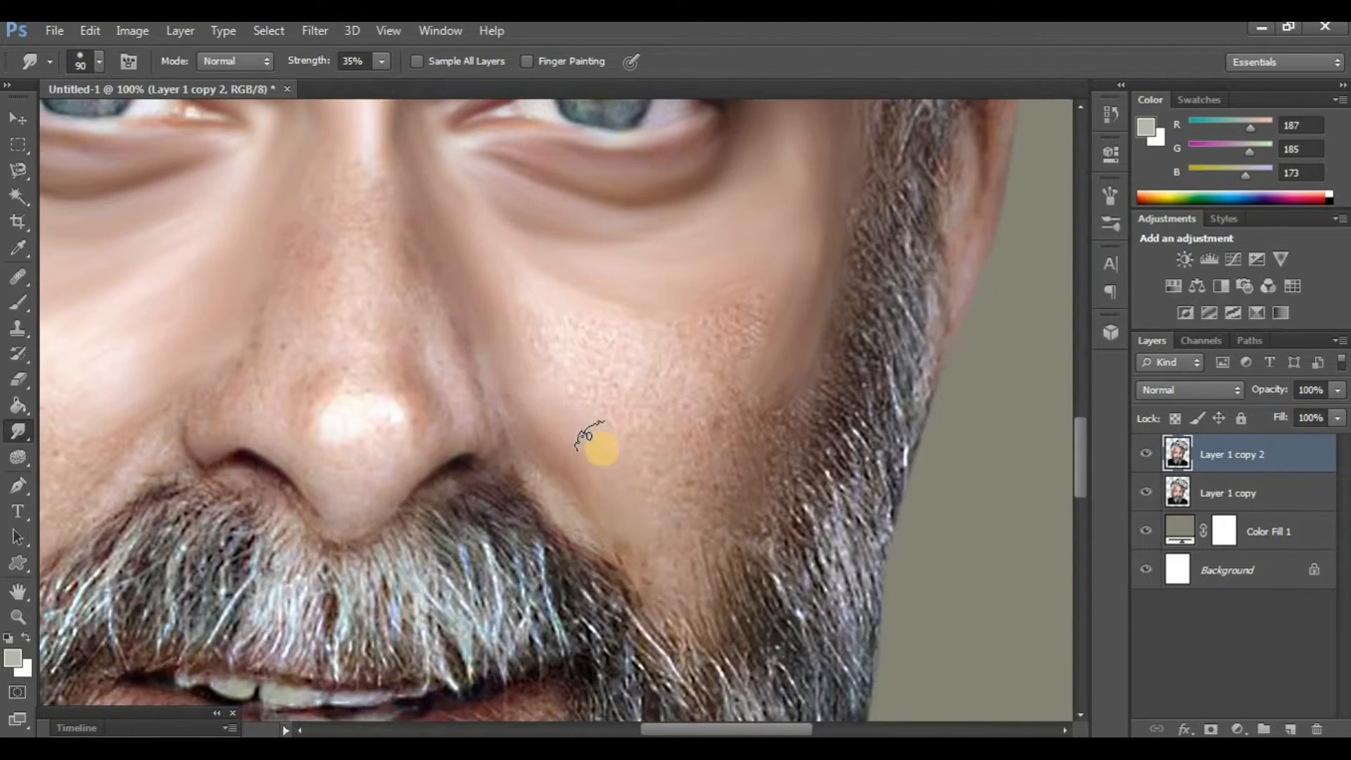
drag(625, 384, 703, 309)
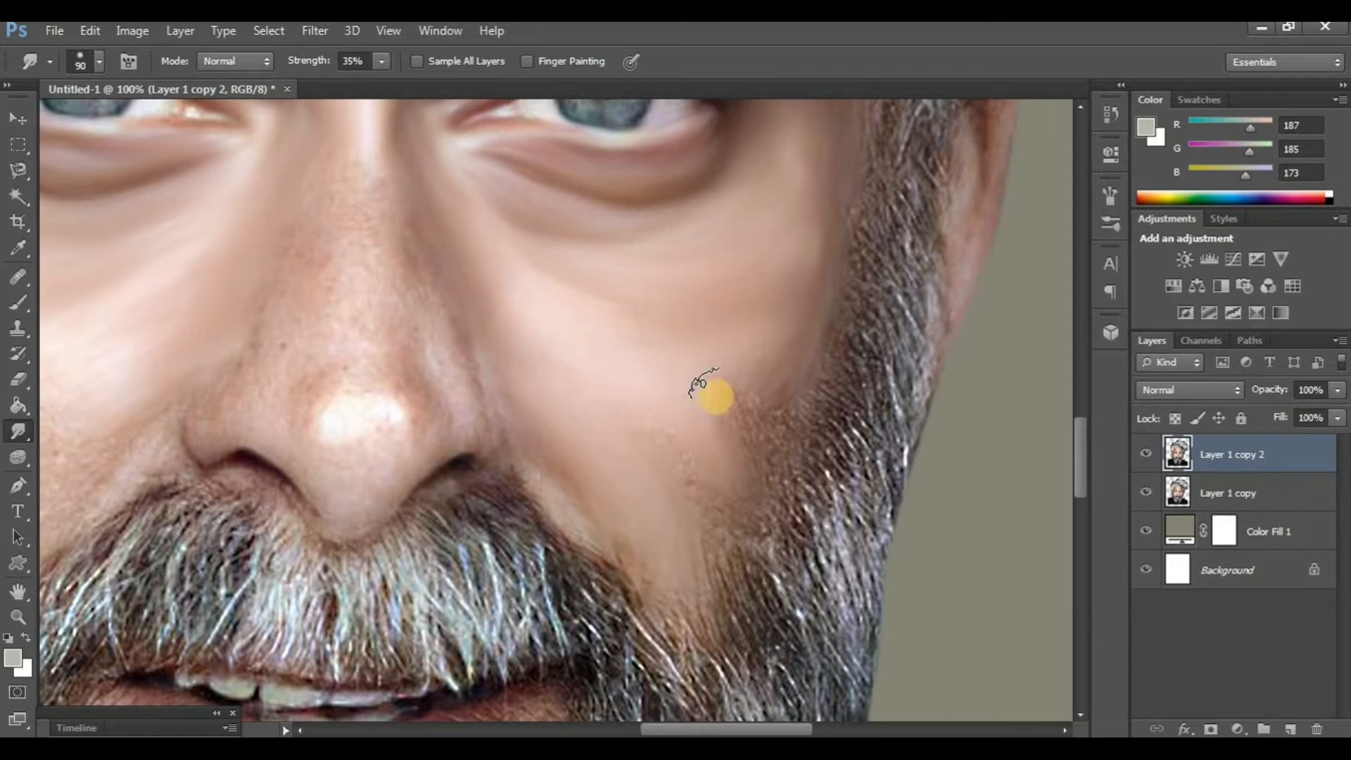
mouse_move(715, 397)
mouse_down()
mouse_move(756, 460)
mouse_move(732, 382)
mouse_move(763, 415)
mouse_up()
scroll(608, 487, down, 3)
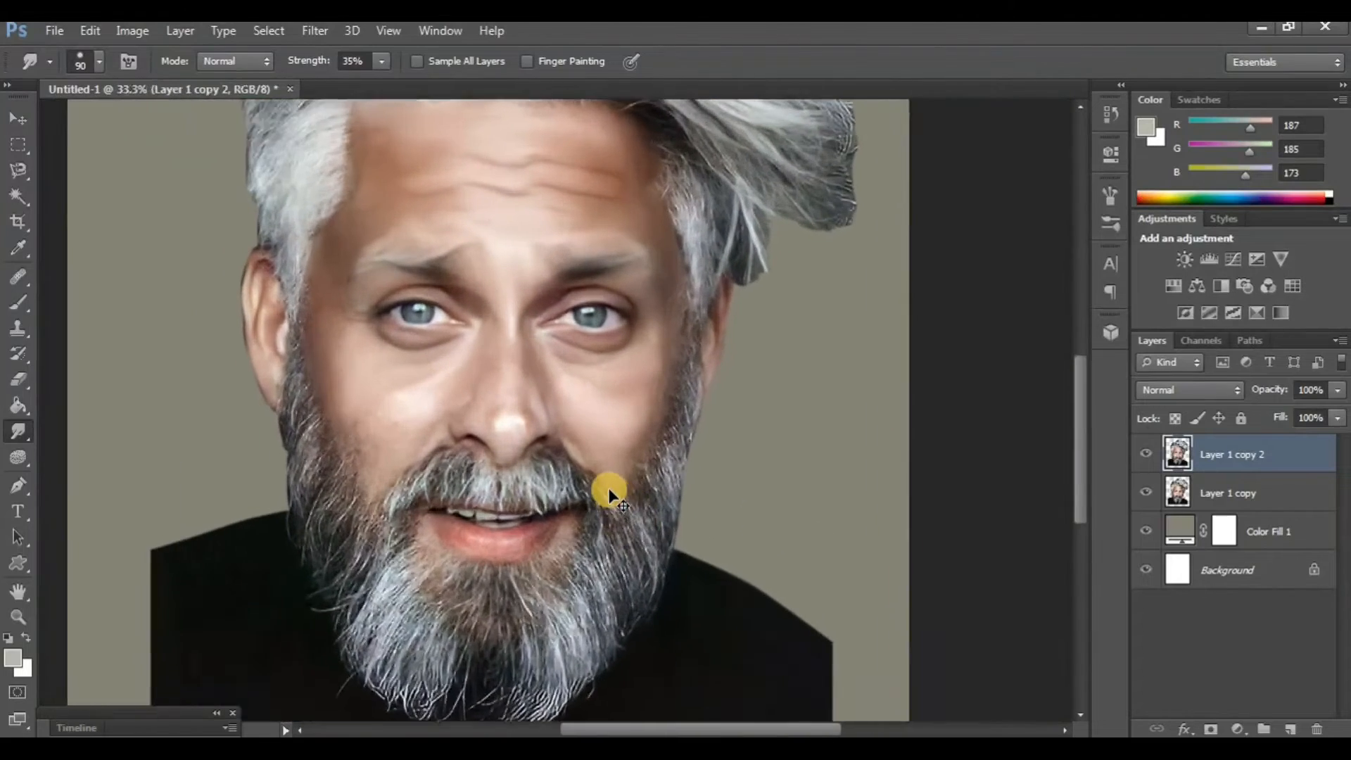
Smooth the nose with a 70 px Smudge brush and compare Layer 1 copy 2 with the unsmudged version
scroll(608, 488, up, 2)
scroll(498, 477, left, 3)
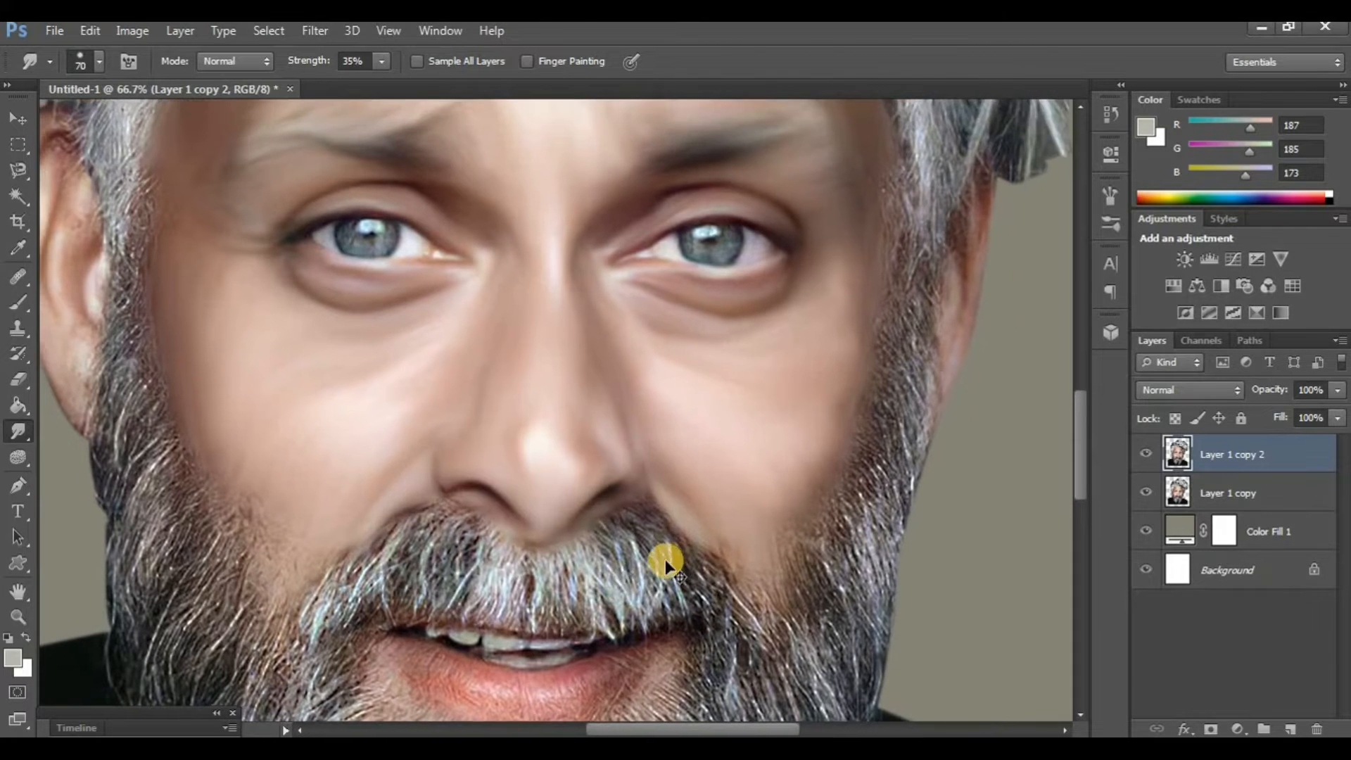
key(ctrl+minus)
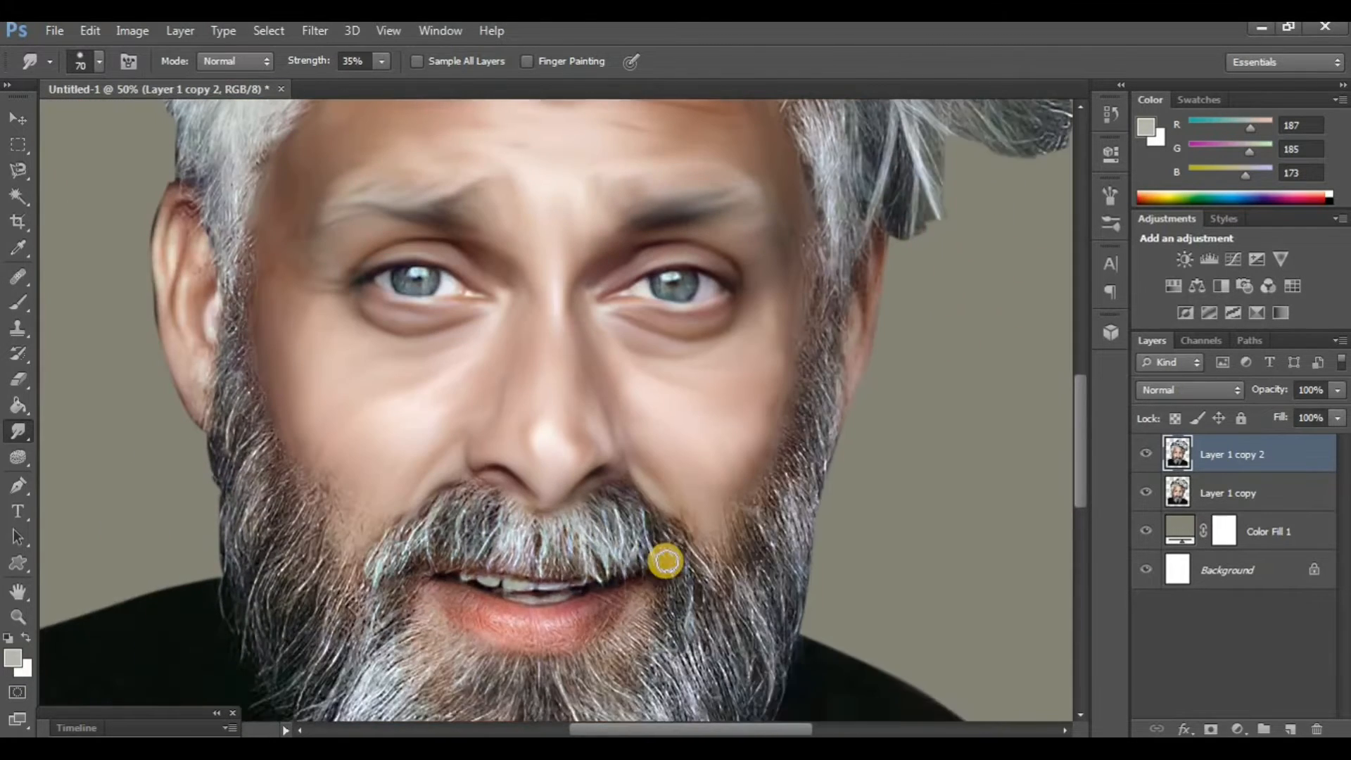
scroll(663, 563, up, 2)
click(1144, 455)
click(1144, 455)
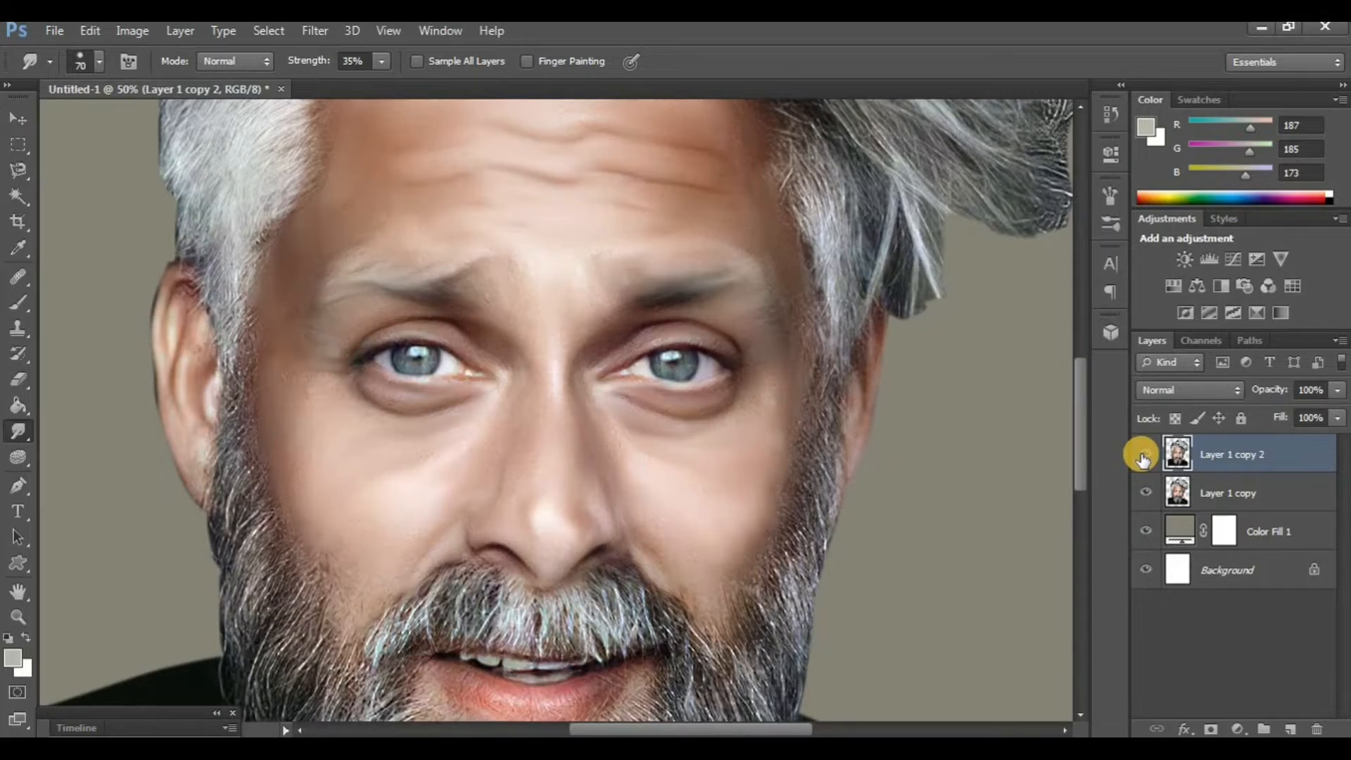
click(1144, 455)
click(1144, 455)
scroll(658, 508, up, 2)
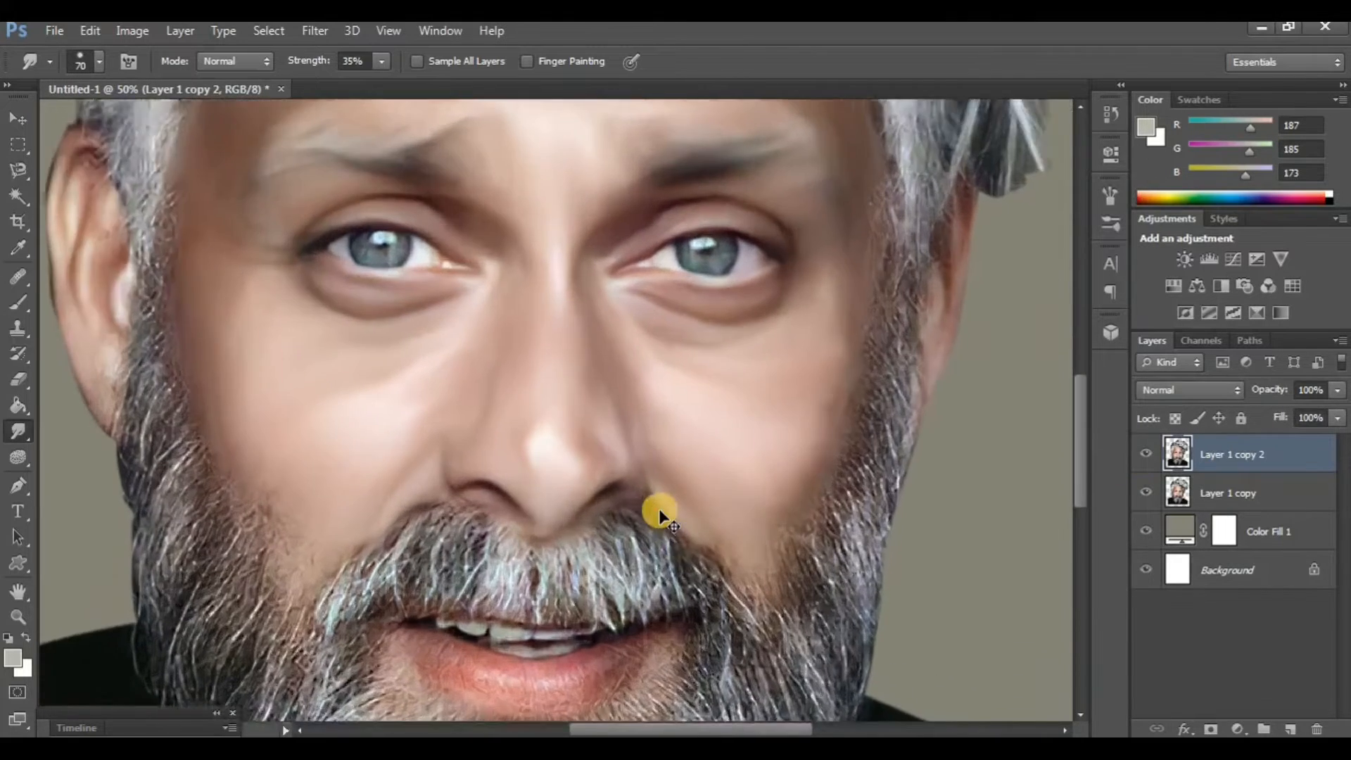
Smudge the moustache into soft strands along the hair direction with the 70 px brush and compare it with the unsmudged version
scroll(569, 535, down, 3)
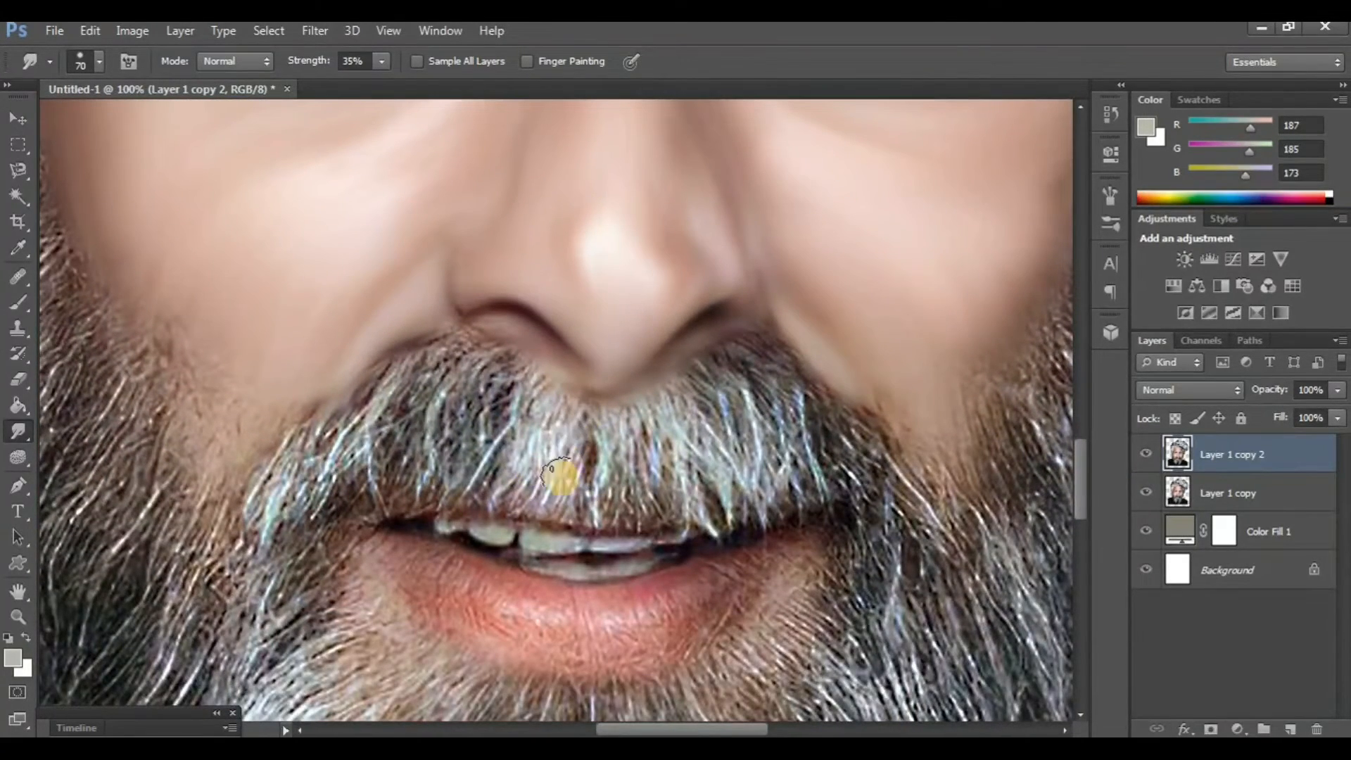
mouse_move(558, 477)
mouse_down()
mouse_move(541, 421)
mouse_move(553, 400)
mouse_move(511, 501)
mouse_move(518, 387)
mouse_move(481, 500)
mouse_move(476, 412)
mouse_move(501, 378)
mouse_move(465, 477)
mouse_move(434, 471)
mouse_move(442, 393)
mouse_move(484, 351)
mouse_move(446, 407)
mouse_move(421, 492)
mouse_move(401, 449)
mouse_move(437, 361)
mouse_up()
mouse_move(407, 437)
mouse_down()
mouse_move(379, 504)
mouse_move(377, 445)
mouse_move(412, 366)
mouse_move(360, 484)
mouse_move(379, 382)
mouse_move(306, 507)
mouse_move(326, 436)
mouse_move(280, 523)
mouse_move(309, 427)
mouse_move(341, 518)
mouse_up()
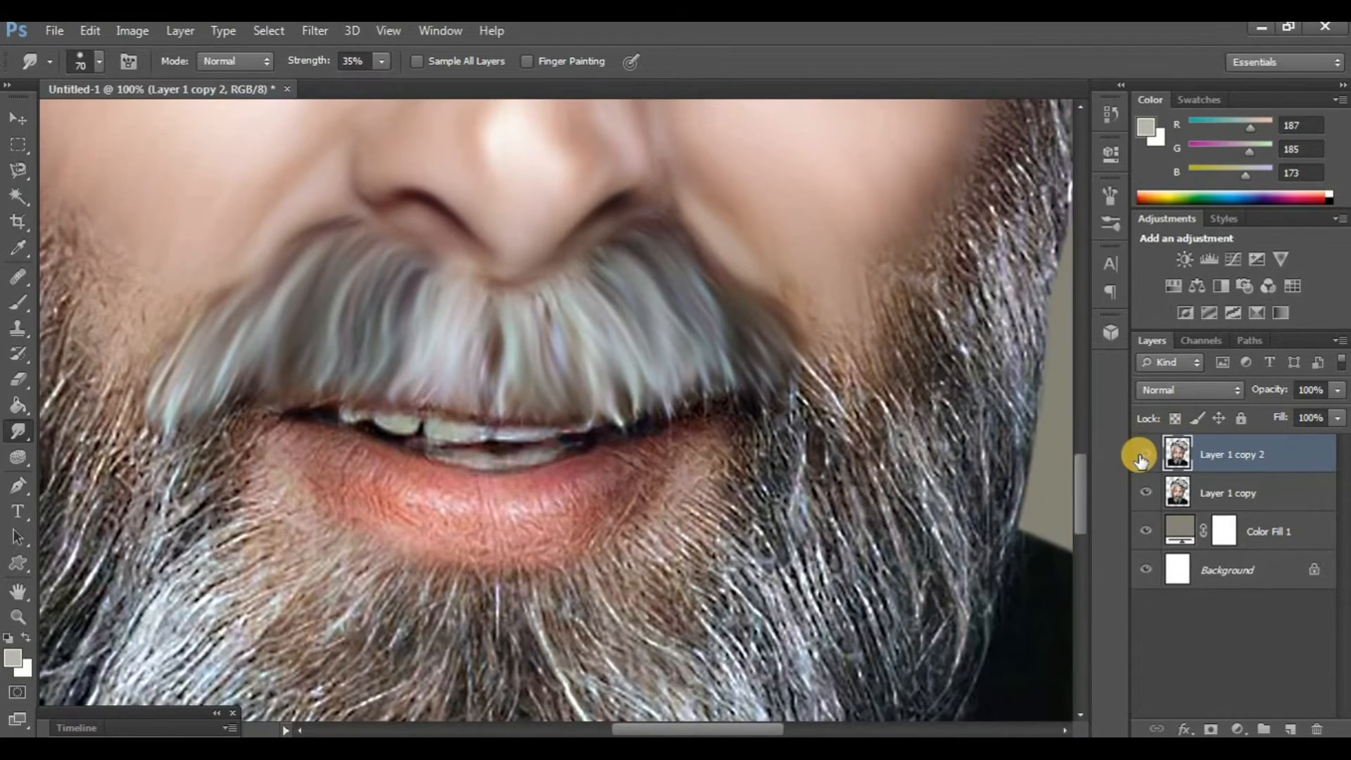
click(1140, 459)
click(1141, 459)
alt+click(644, 506)
key(ctrl+minus)
key(ctrl+plus)
scroll(558, 483, left, 5)
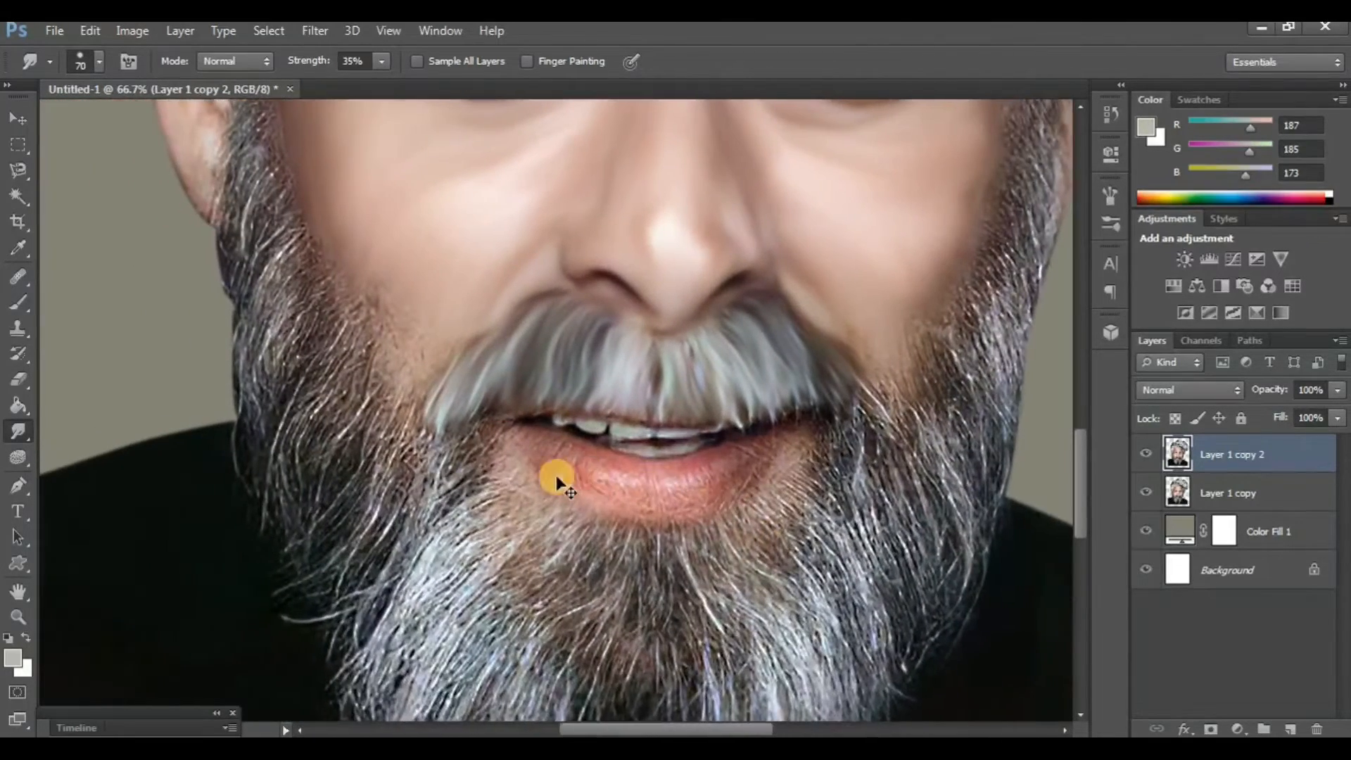
Duplicate Layer 1 copy 2 and hide Layer 1 copy 2 and Layer 1 copy beneath the duplicate
scroll(558, 478, up, 5)
key(ctrl+j)
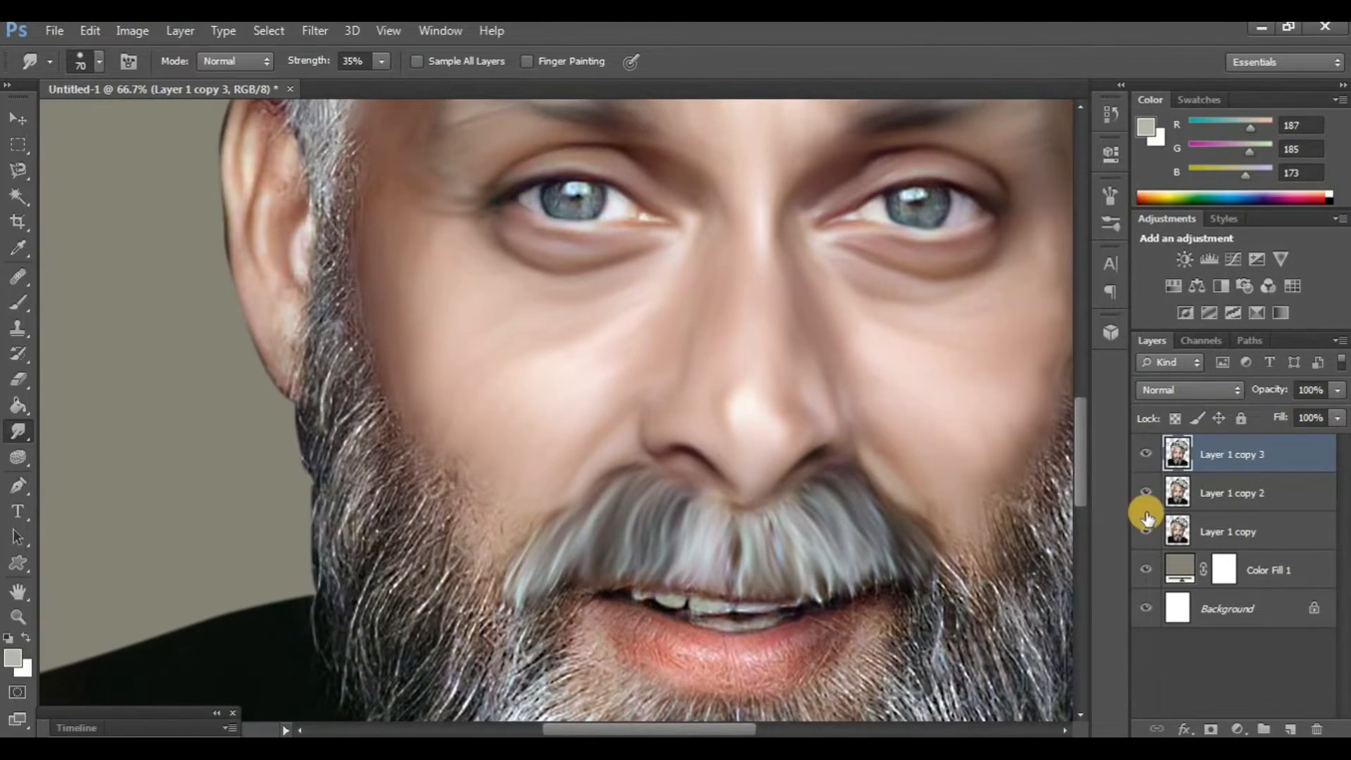
drag(1145, 493, 1145, 531)
Smudge the centre of the lower beard on Layer 1 copy 3 into flowing strands with a 100 px Smudge brush
scroll(458, 500, down, 5)
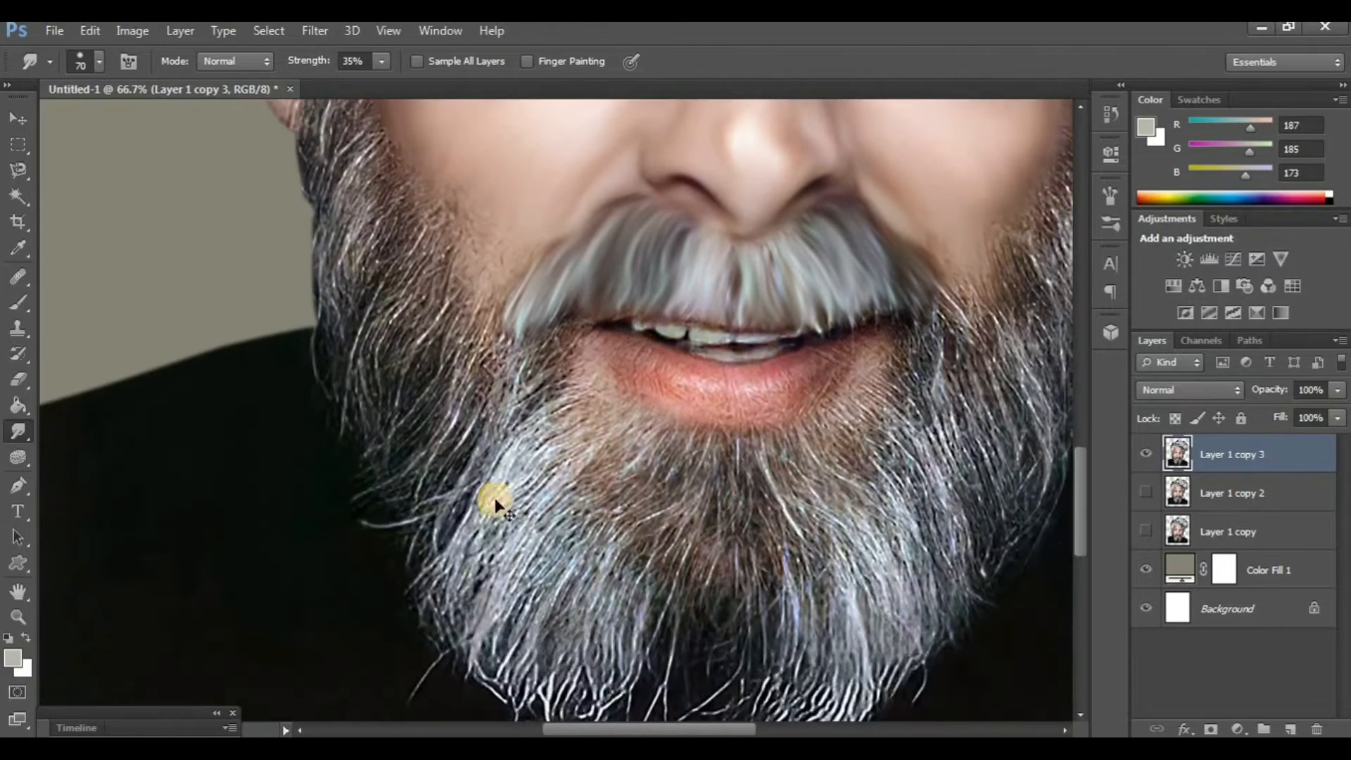
scroll(496, 503, right, 3)
scroll(584, 507, right, 3)
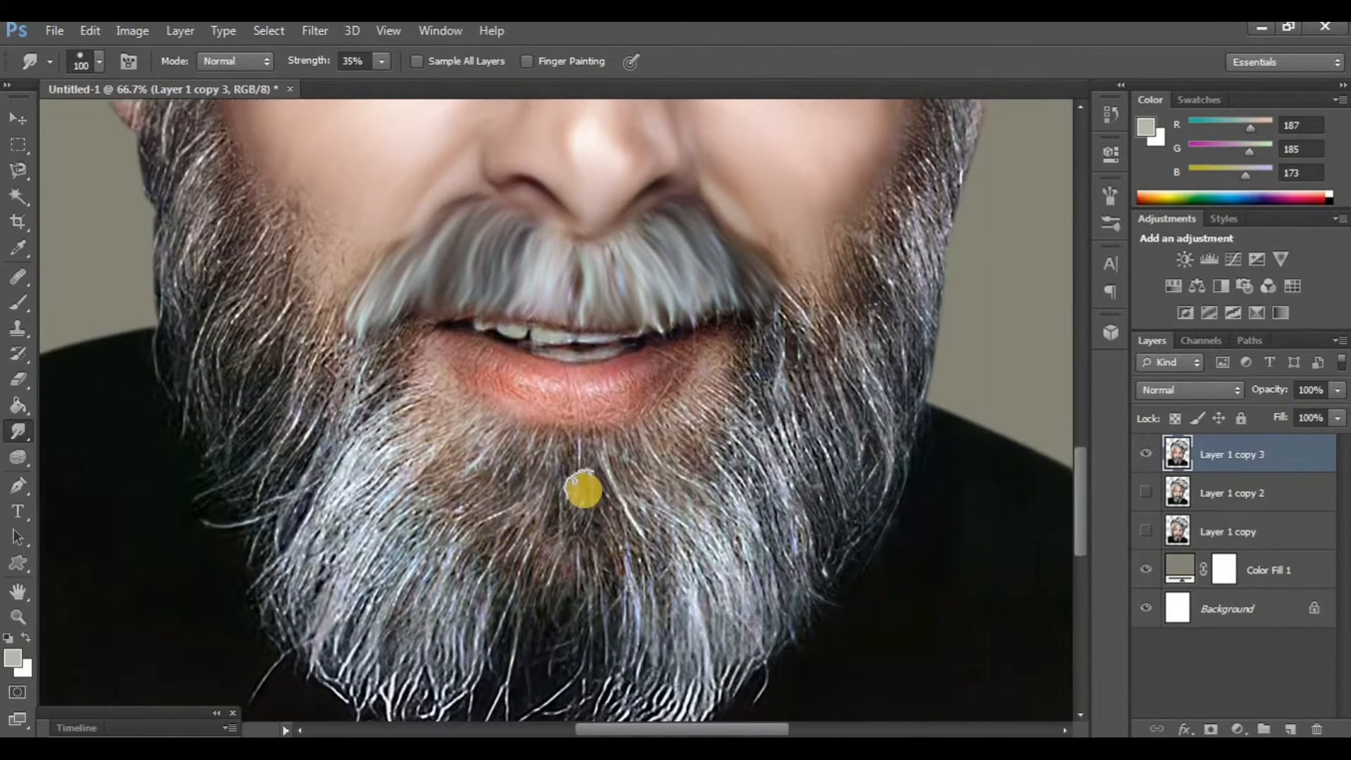
scroll(579, 485, down, 4)
mouse_move(648, 446)
mouse_down()
mouse_move(687, 498)
mouse_move(653, 593)
mouse_move(699, 521)
mouse_move(663, 546)
mouse_move(663, 391)
mouse_move(714, 490)
mouse_move(656, 360)
mouse_up()
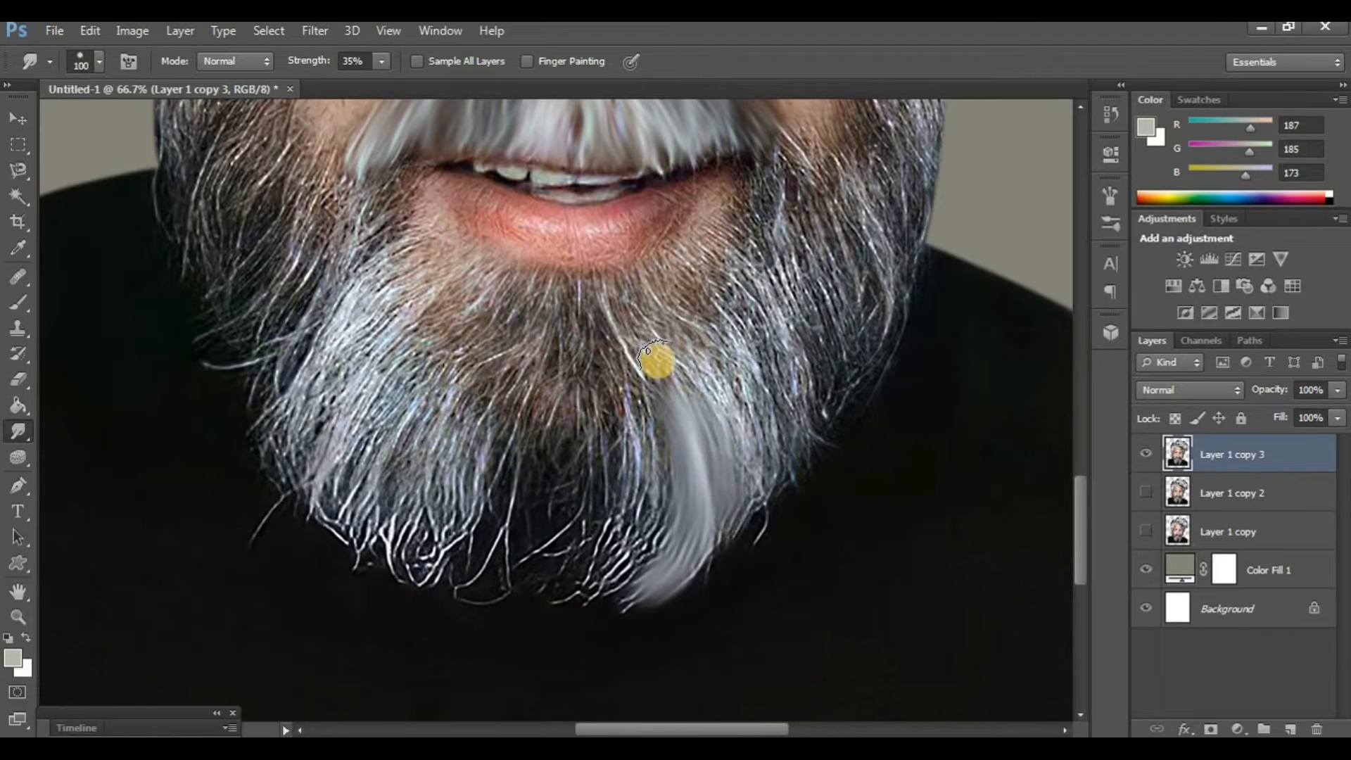
mouse_move(579, 434)
mouse_down()
mouse_move(634, 420)
mouse_move(656, 487)
mouse_move(639, 551)
mouse_move(612, 574)
mouse_move(658, 509)
mouse_move(636, 415)
mouse_move(602, 362)
mouse_move(672, 516)
mouse_up()
Smudge the lower beard on the image's left side into soft strands out to its edge against the shirt
key(ctrl+plus)
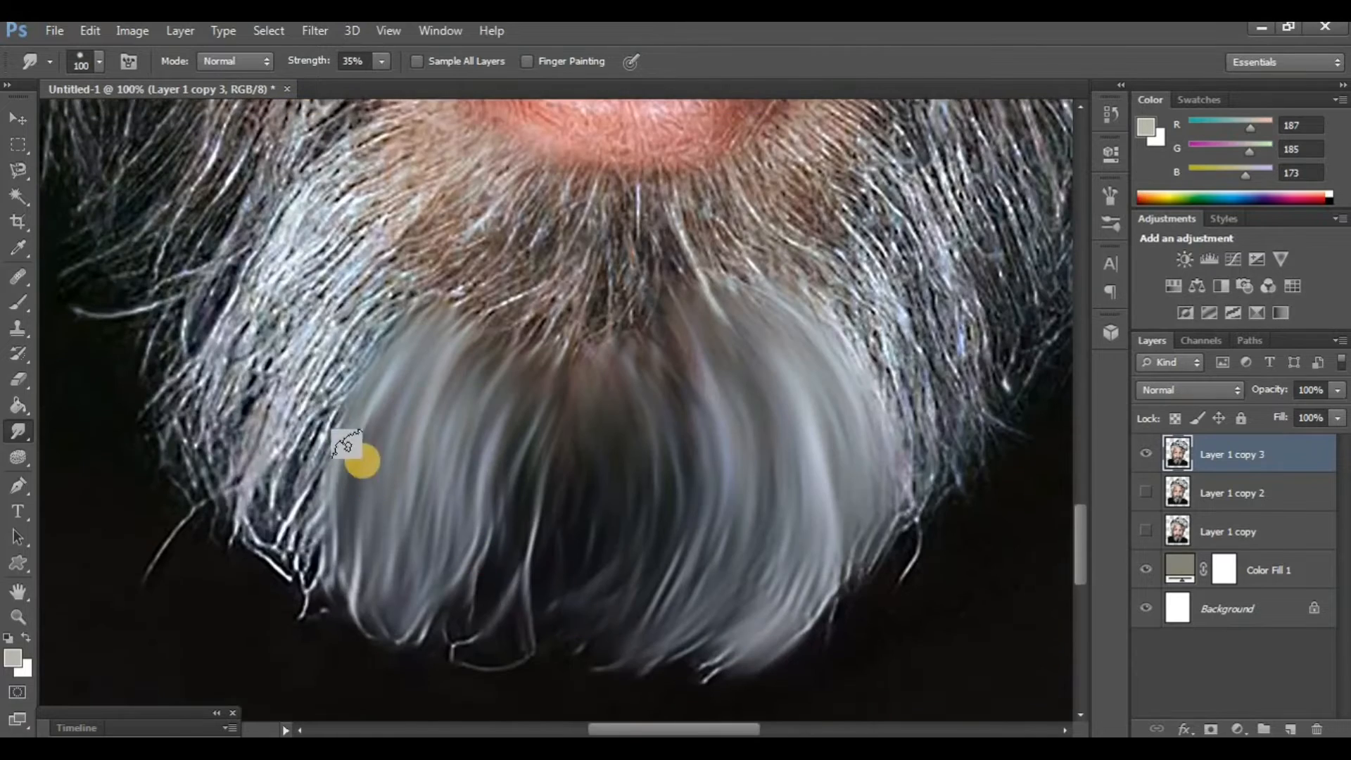
mouse_move(362, 458)
mouse_down()
mouse_move(334, 476)
mouse_move(359, 391)
mouse_move(400, 349)
mouse_move(346, 411)
mouse_move(320, 584)
mouse_move(302, 622)
mouse_move(287, 454)
mouse_move(332, 346)
mouse_move(373, 308)
mouse_move(306, 409)
mouse_move(262, 583)
mouse_move(253, 406)
mouse_move(298, 303)
mouse_move(204, 445)
mouse_move(193, 558)
mouse_move(243, 427)
mouse_move(227, 563)
mouse_move(199, 483)
mouse_up()
scroll(199, 483, up, 2)
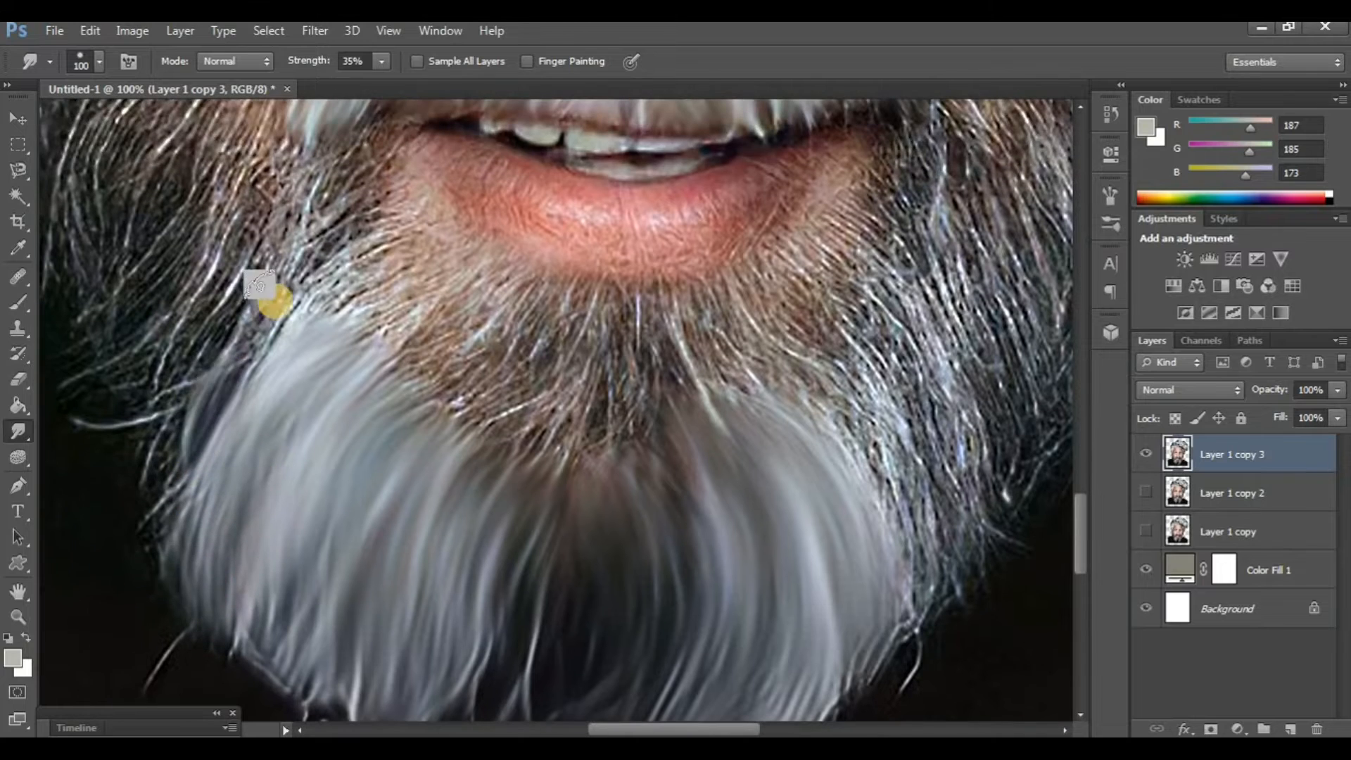
drag(275, 302, 164, 514)
scroll(804, 672, down, 3)
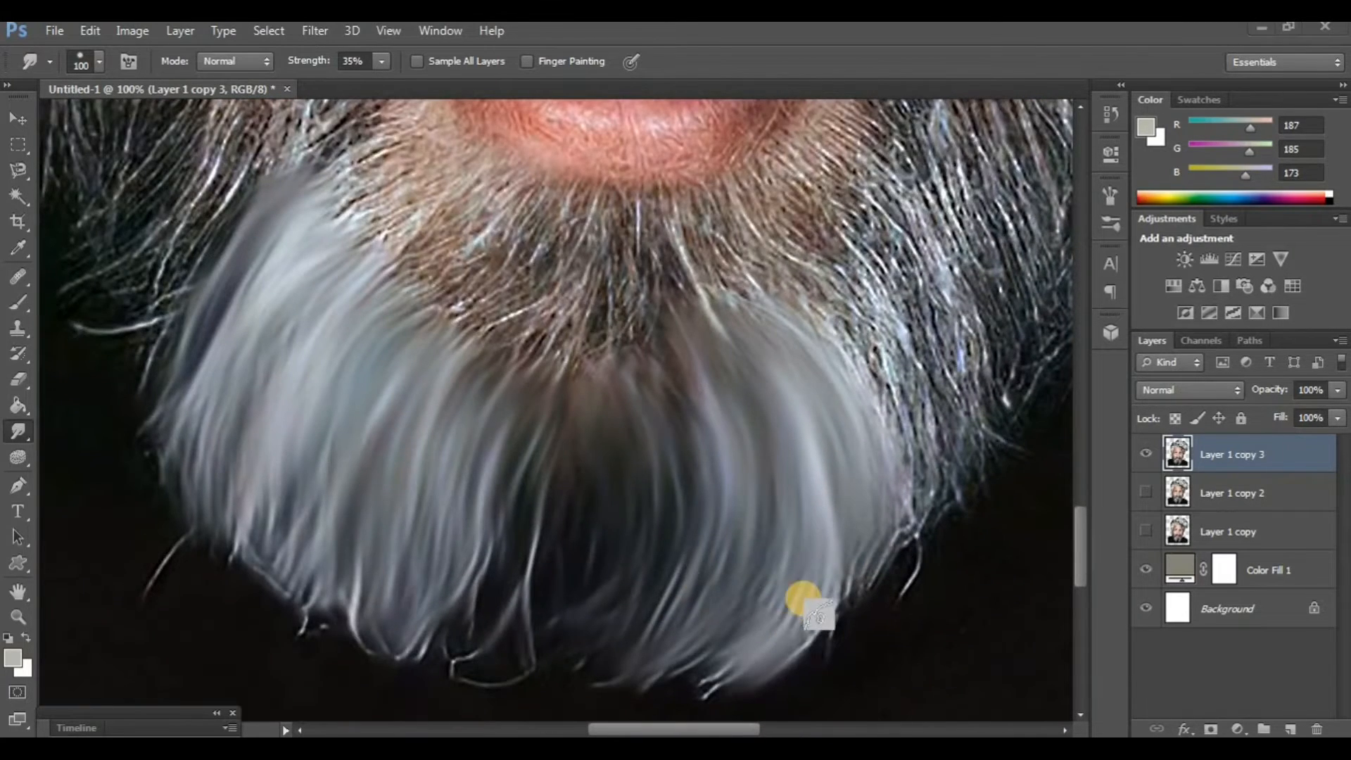
Smudge the chin beard on the image's right side and the short hair beneath the lower lip along the hair direction
scroll(818, 615, up, 3)
scroll(818, 614, right, 1)
mouse_move(757, 572)
mouse_down()
mouse_move(803, 477)
mouse_move(848, 488)
mouse_move(879, 563)
mouse_move(816, 410)
mouse_move(751, 355)
mouse_move(776, 331)
mouse_move(862, 443)
mouse_move(897, 554)
mouse_move(881, 415)
mouse_move(925, 524)
mouse_move(901, 407)
mouse_move(790, 279)
mouse_move(839, 364)
mouse_move(748, 331)
mouse_up()
scroll(622, 498, left, 3)
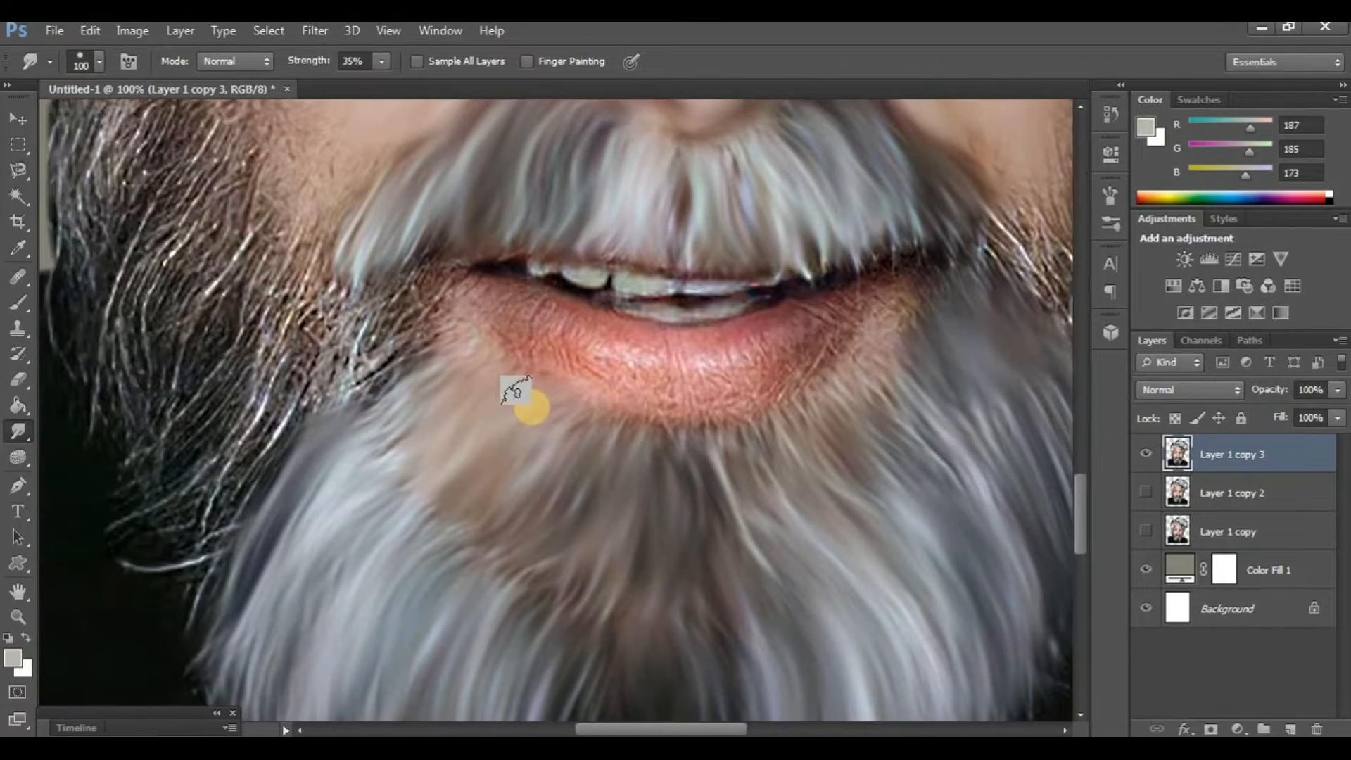
Smudge the beard beside and below the mouth corner on the image's left side with the 100 px brush
scroll(515, 389, left, 1)
mouse_move(516, 389)
mouse_down()
mouse_move(394, 413)
mouse_move(404, 377)
mouse_move(450, 335)
mouse_move(373, 346)
mouse_move(457, 288)
mouse_move(381, 385)
mouse_move(434, 380)
mouse_move(325, 570)
mouse_move(293, 549)
mouse_up()
scroll(293, 549, up, 2)
mouse_move(386, 437)
mouse_down()
mouse_move(450, 349)
mouse_move(468, 325)
mouse_up()
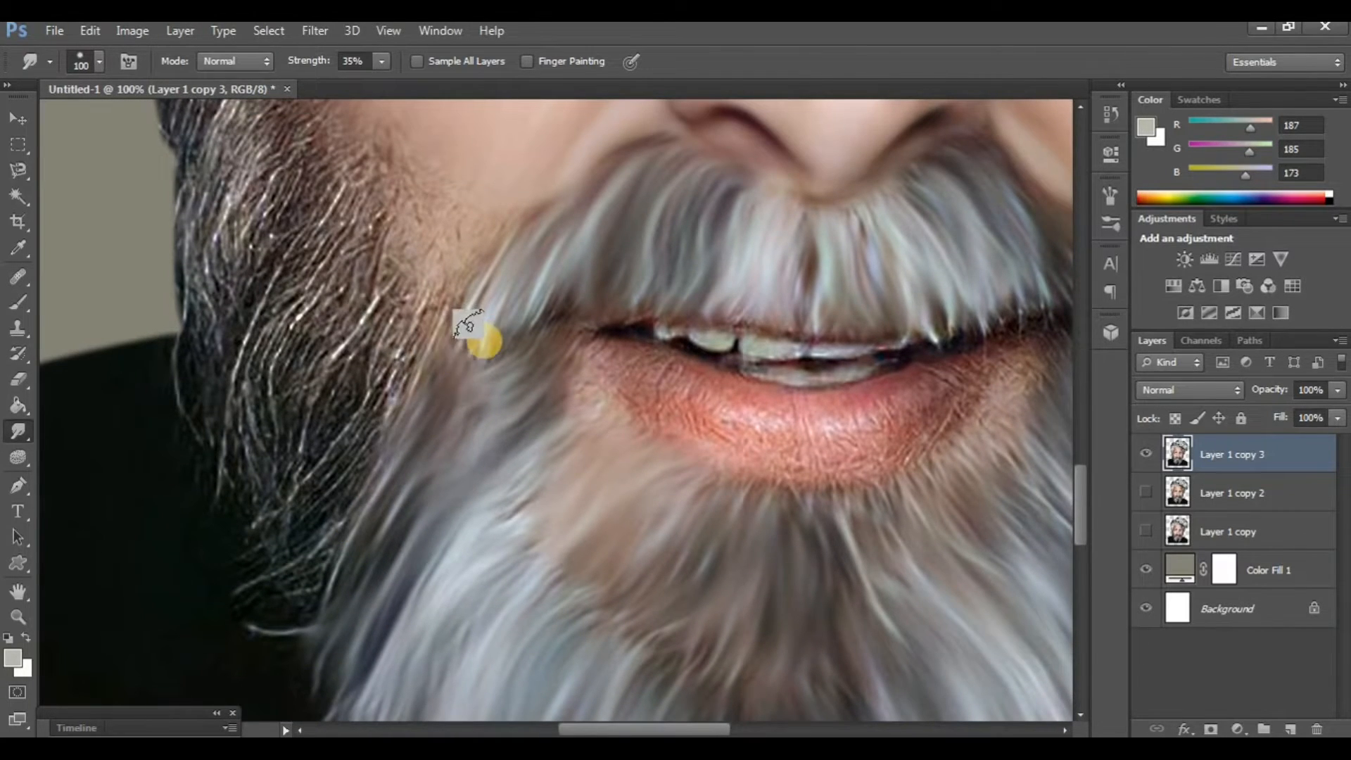
scroll(468, 325, left, 2)
mouse_move(399, 408)
mouse_down()
mouse_move(498, 316)
mouse_move(359, 595)
mouse_up()
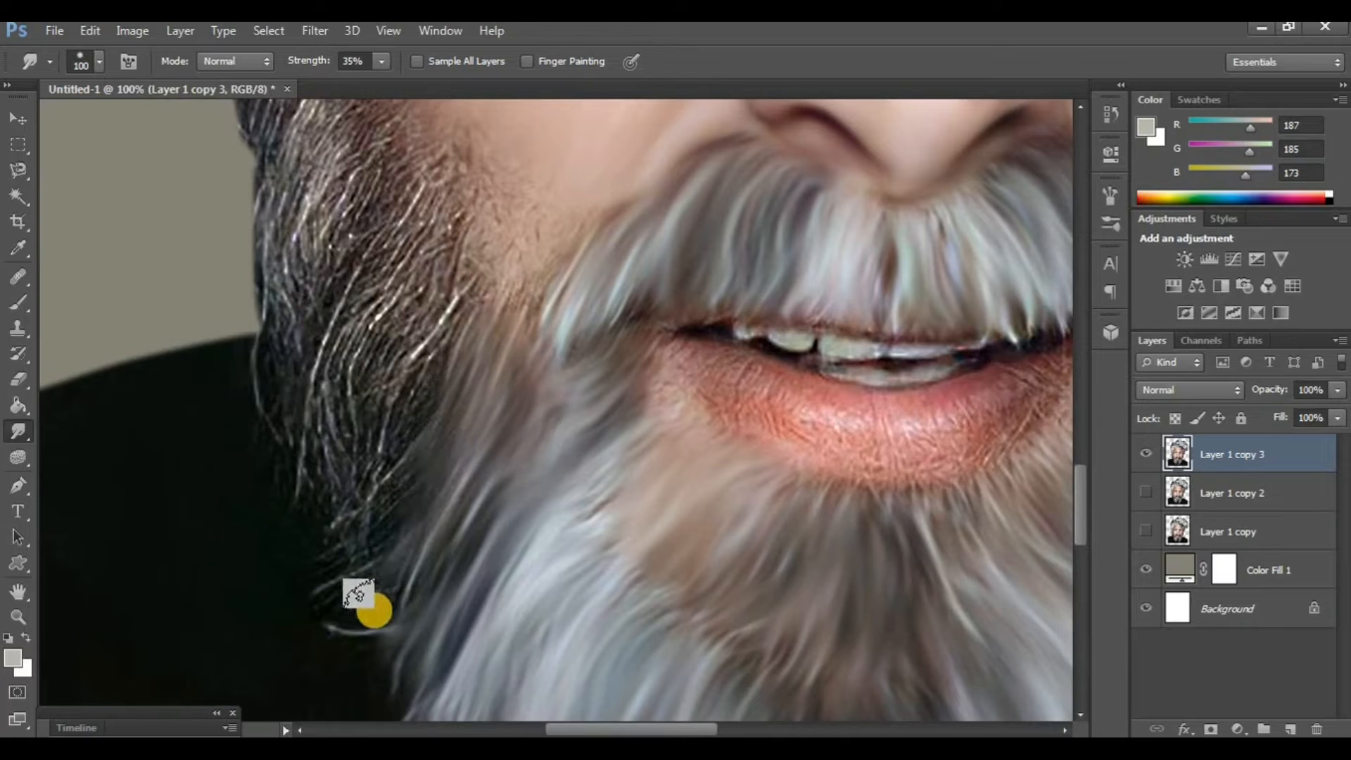
Smudge the side beard on the image's left side from the jaw up to the ear and blend its edge into the cheek
scroll(375, 611, down, 3)
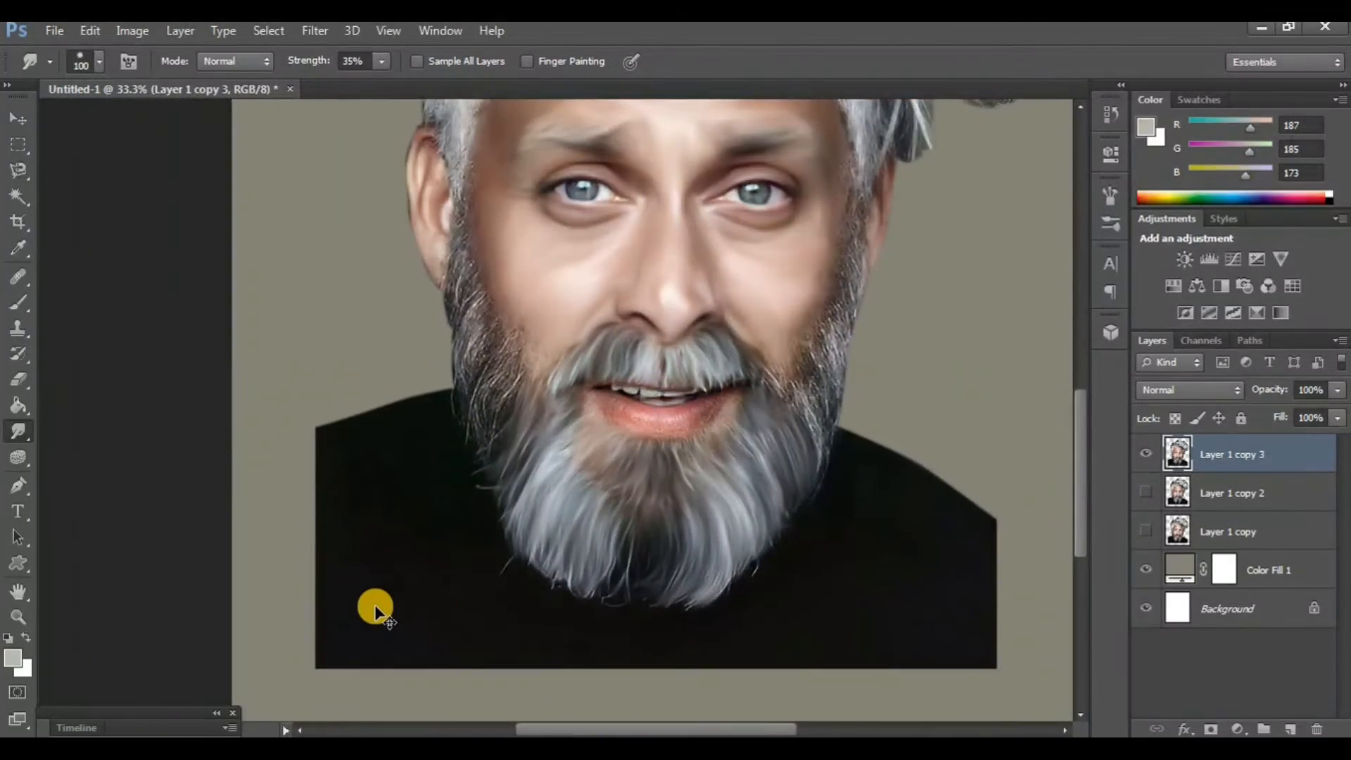
scroll(375, 611, up, 2)
scroll(375, 611, up, 1)
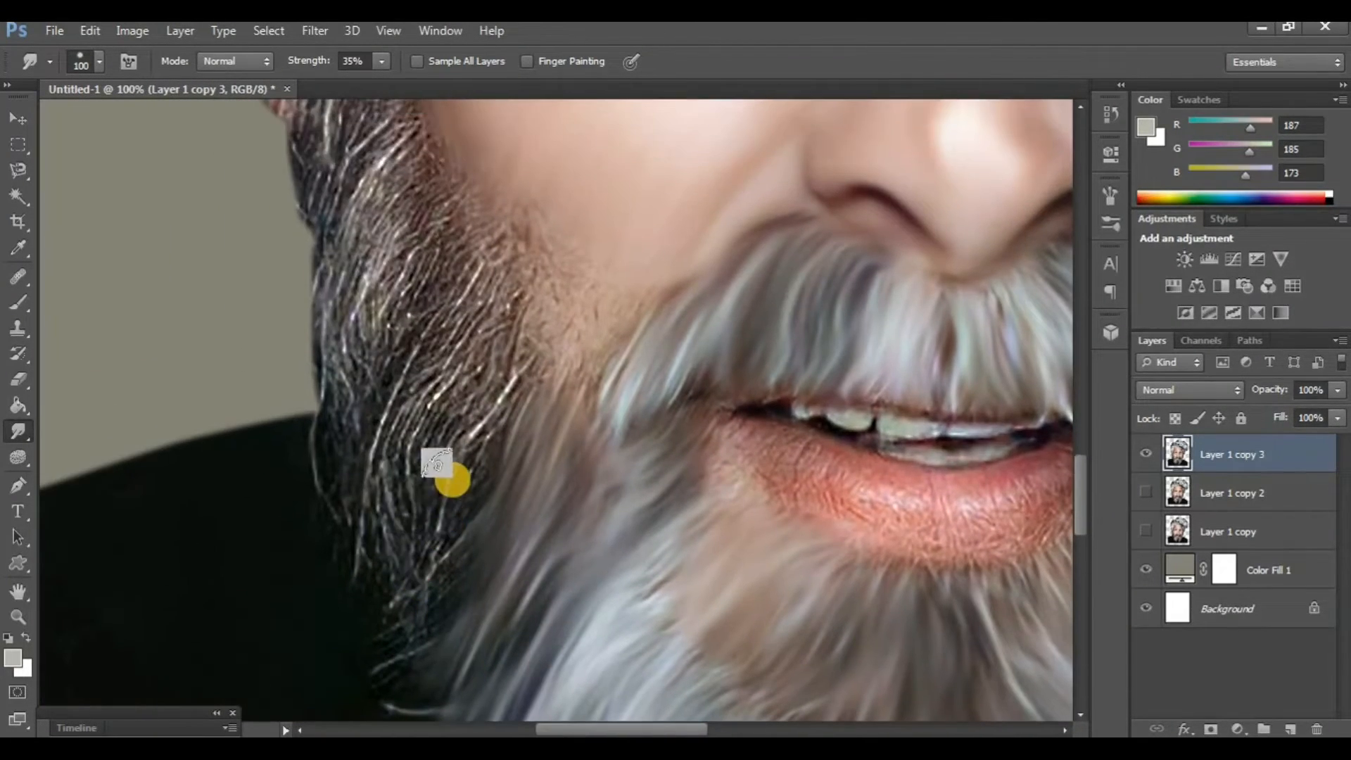
mouse_move(446, 476)
mouse_down()
mouse_move(520, 384)
mouse_move(450, 585)
mouse_move(413, 602)
mouse_move(441, 518)
mouse_move(394, 619)
mouse_move(435, 620)
mouse_move(407, 501)
mouse_move(427, 421)
mouse_move(517, 344)
mouse_move(396, 470)
mouse_move(358, 530)
mouse_up()
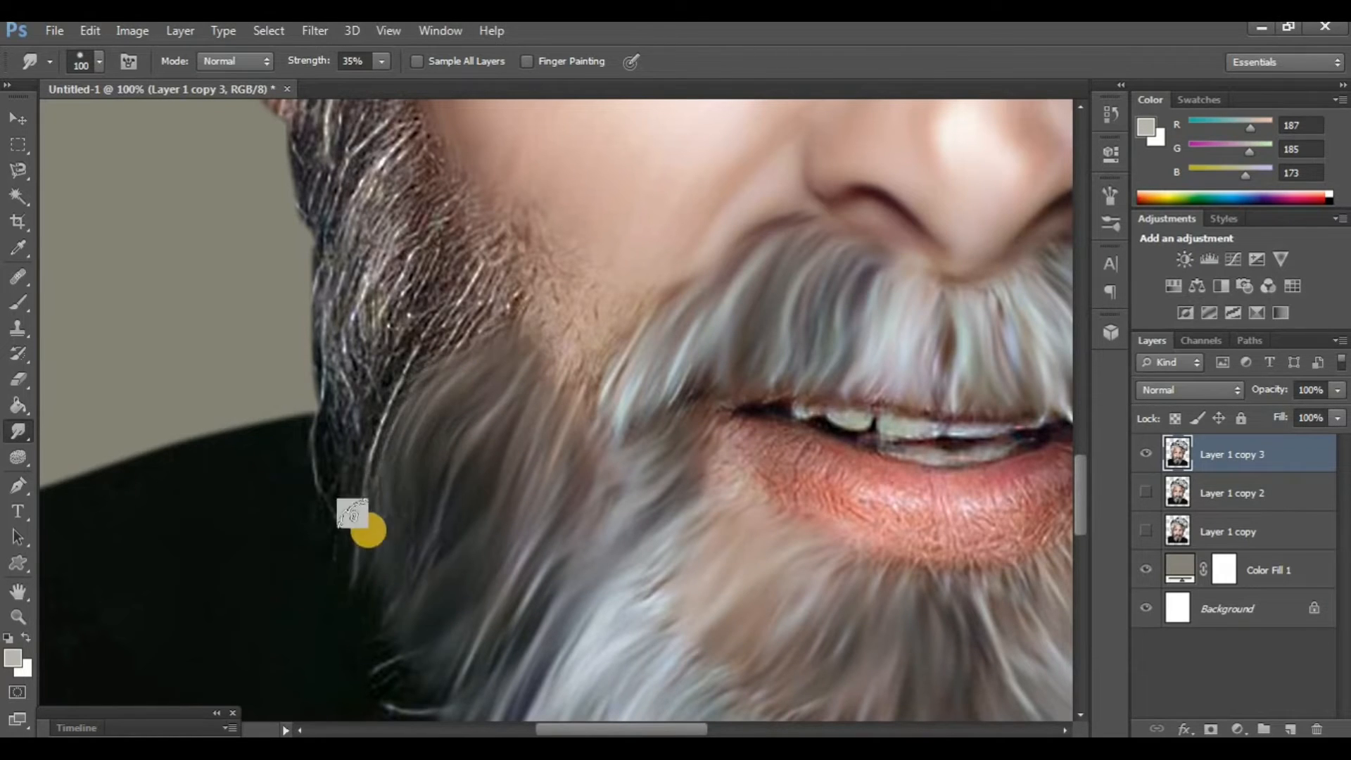
scroll(359, 531, up, 2)
mouse_move(449, 389)
mouse_down()
mouse_move(397, 435)
mouse_move(348, 556)
mouse_up()
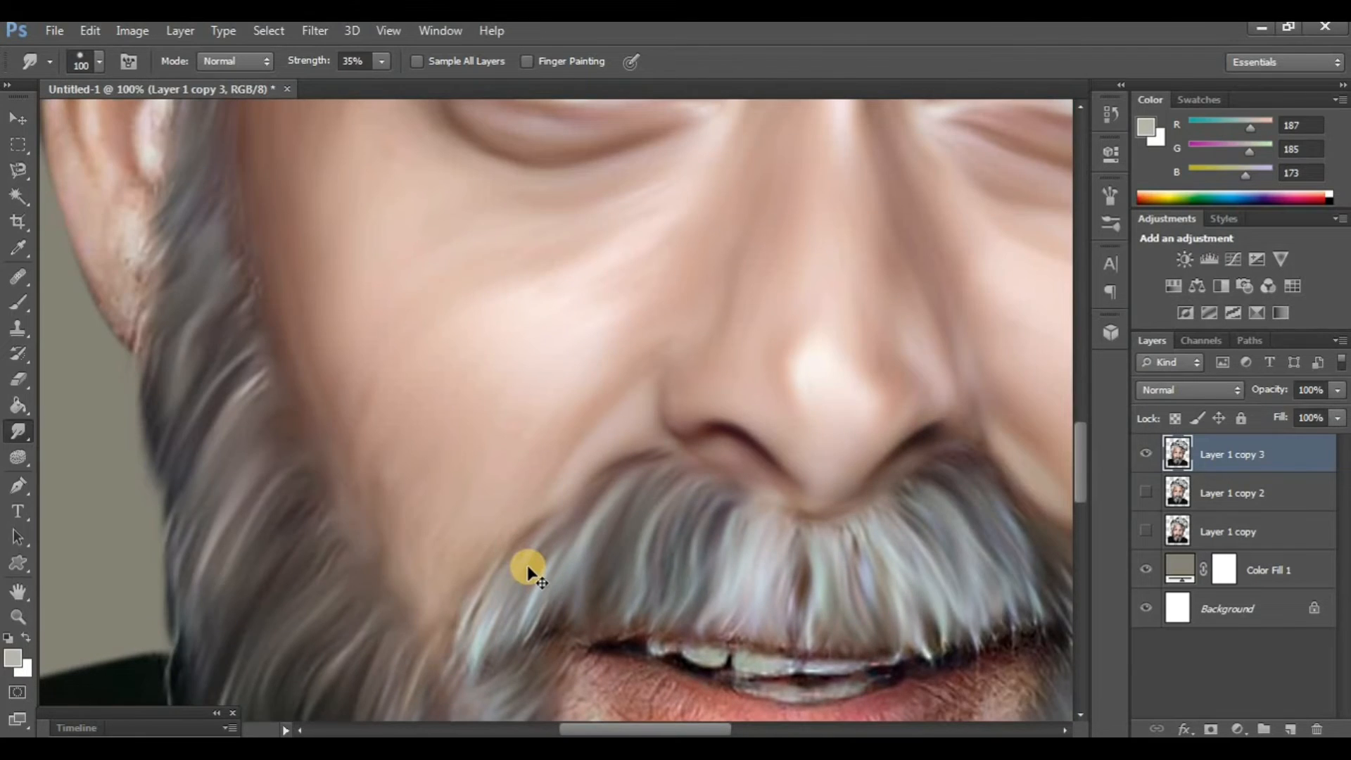
Compare the smudged Layer 1 copy 3 with the unsmudged Layer 1 copy by toggling their visibility
key(ctrl+minus)
key(ctrl+minus)
key(ctrl+minus)
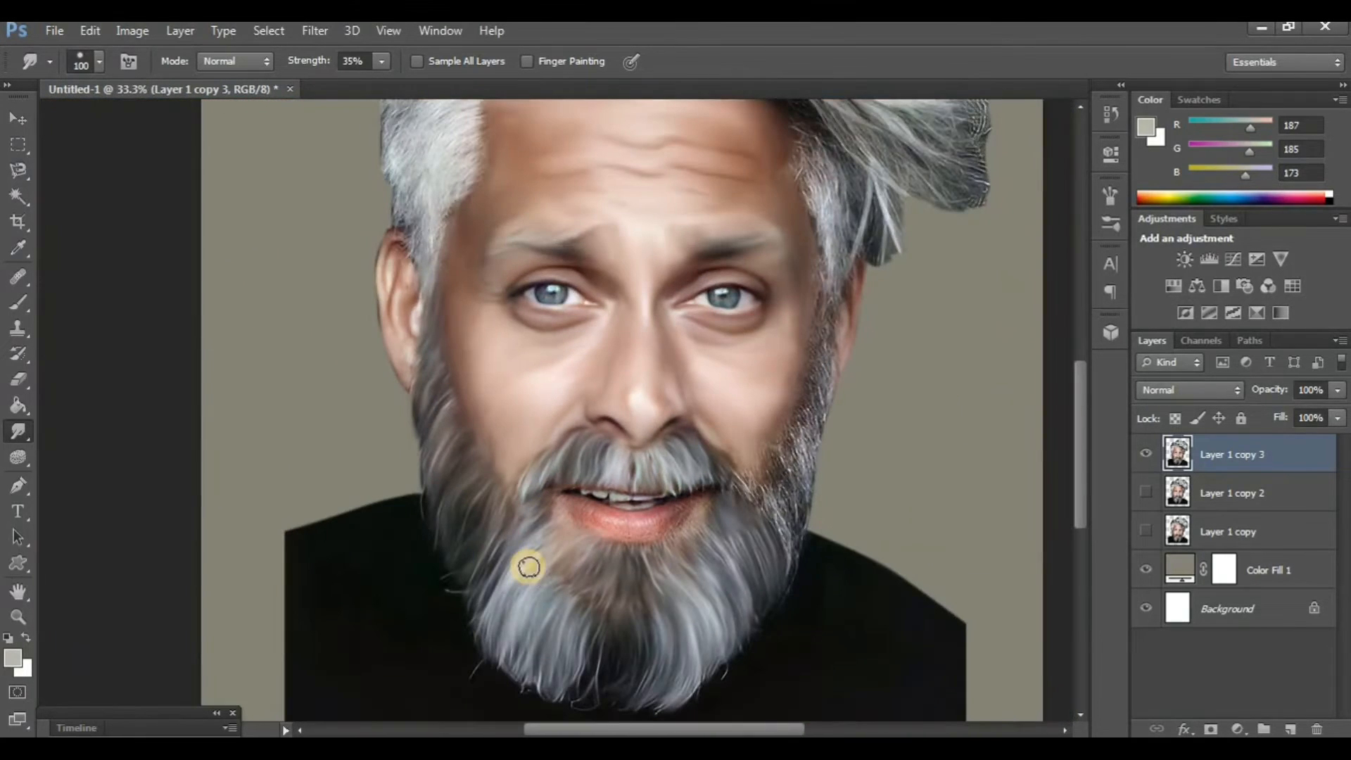
scroll(860, 473, right, 2)
click(1147, 453)
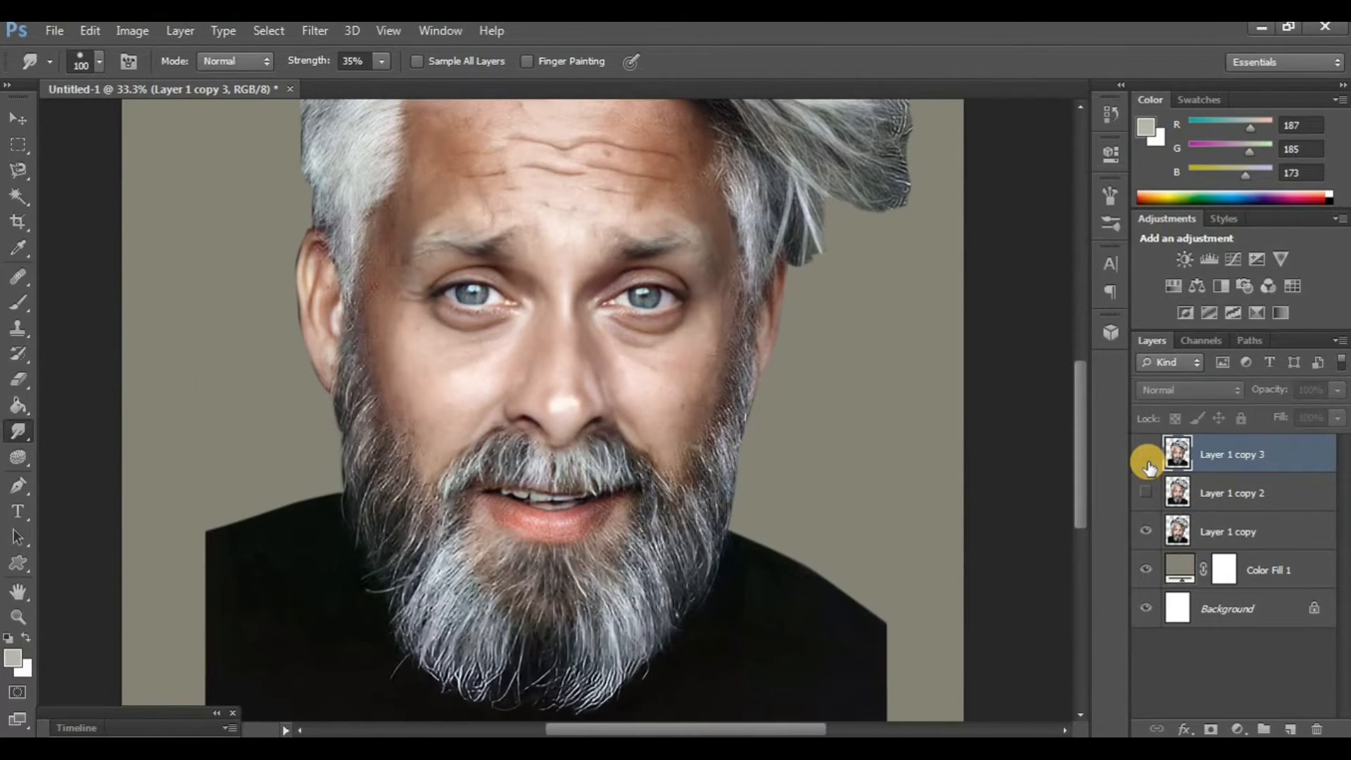
click(1147, 453)
click(1145, 533)
Smudge the side beard on the image's right side from the jaw up to the ear with the 100 px brush
scroll(549, 503, right, 3)
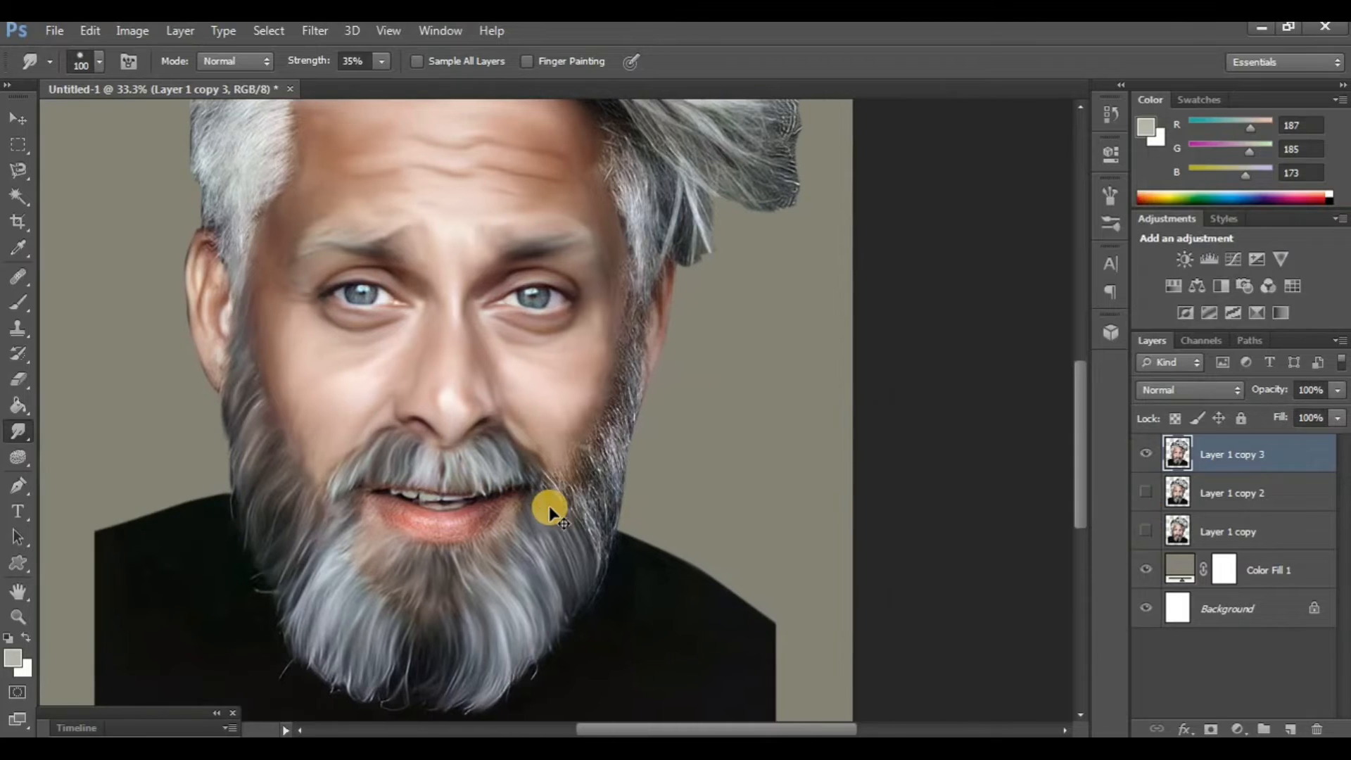
scroll(549, 504, up, 3)
scroll(456, 463, down, 5)
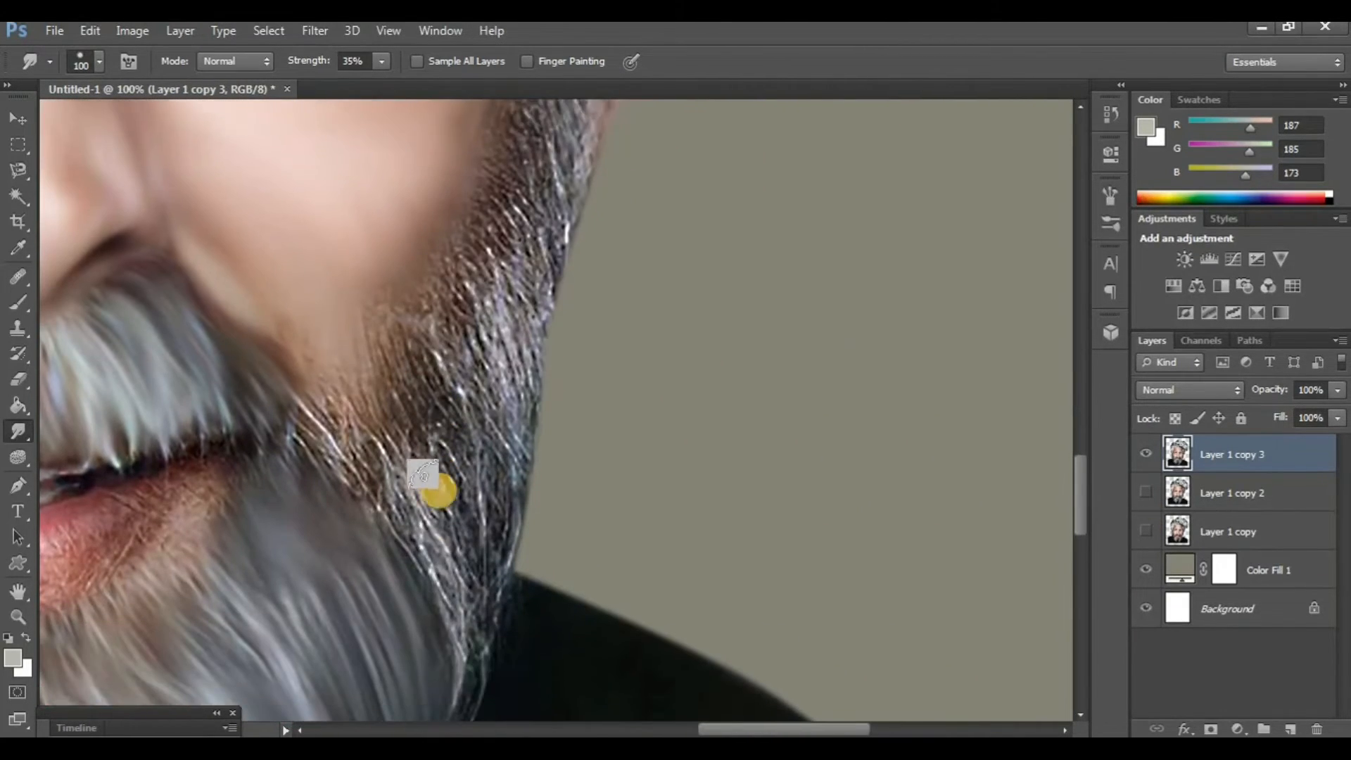
mouse_move(397, 438)
mouse_down()
mouse_move(323, 359)
mouse_move(428, 393)
mouse_move(392, 386)
mouse_move(467, 486)
mouse_up()
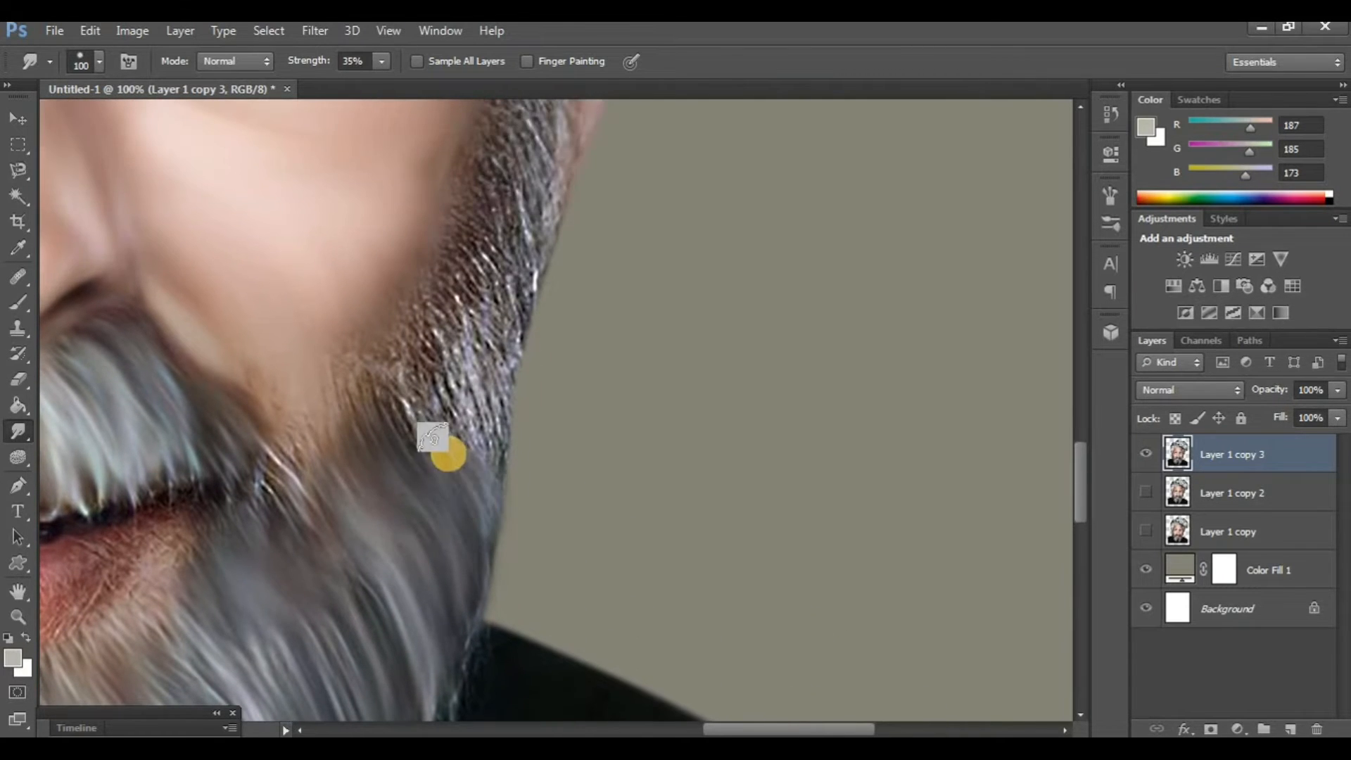
mouse_move(417, 357)
mouse_down()
mouse_move(434, 477)
mouse_move(433, 458)
mouse_up()
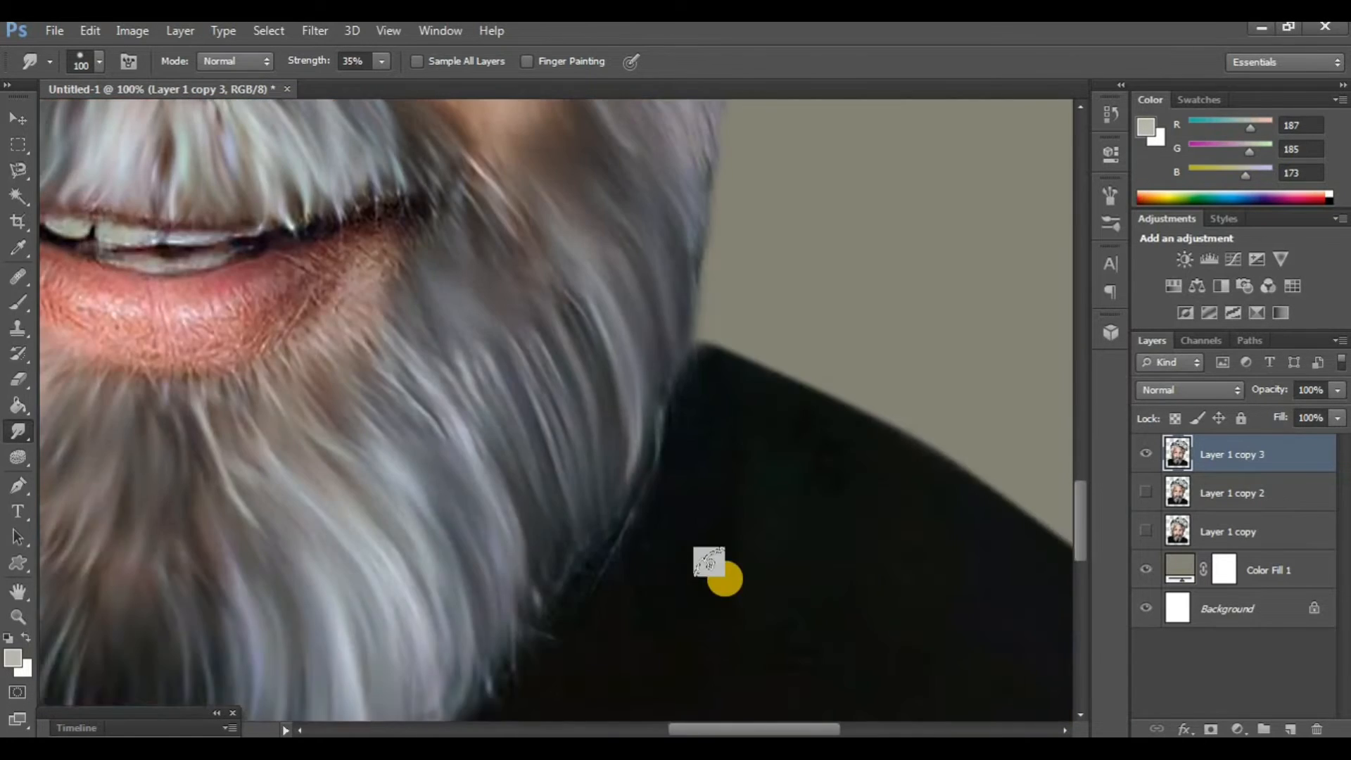
scroll(723, 579, up, 5)
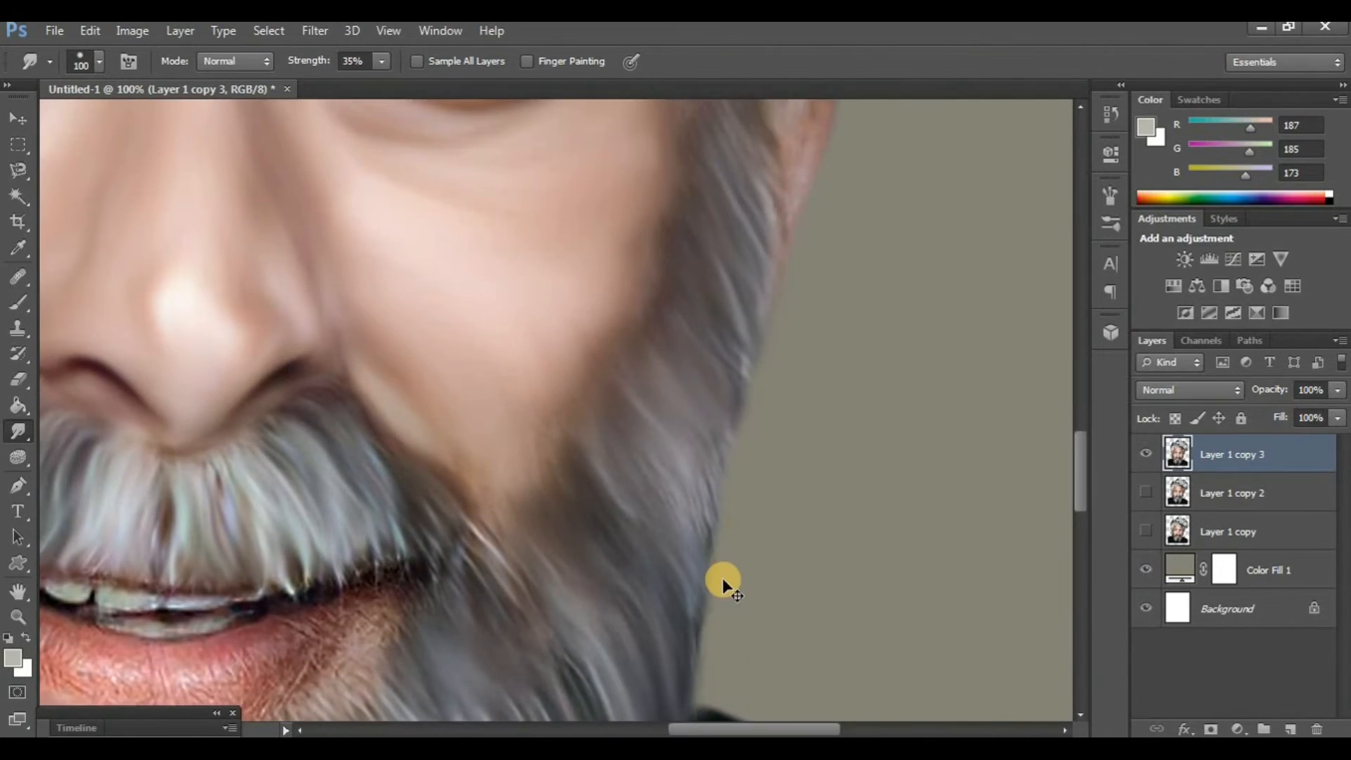
scroll(723, 579, down, 4)
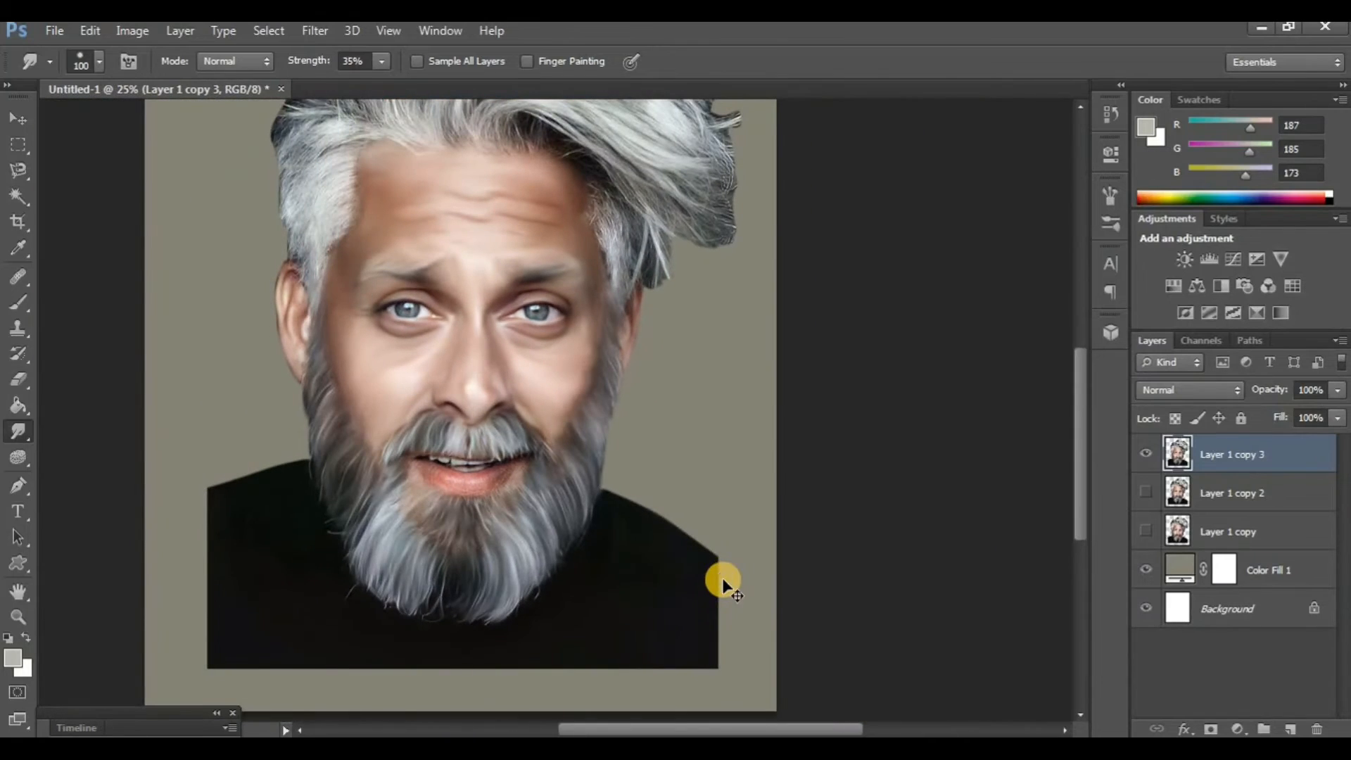
Toggle the visibility of Layer 1 copy 3 to check the smudged beard on the whole portrait
scroll(723, 579, left, 4)
scroll(723, 579, up, 3)
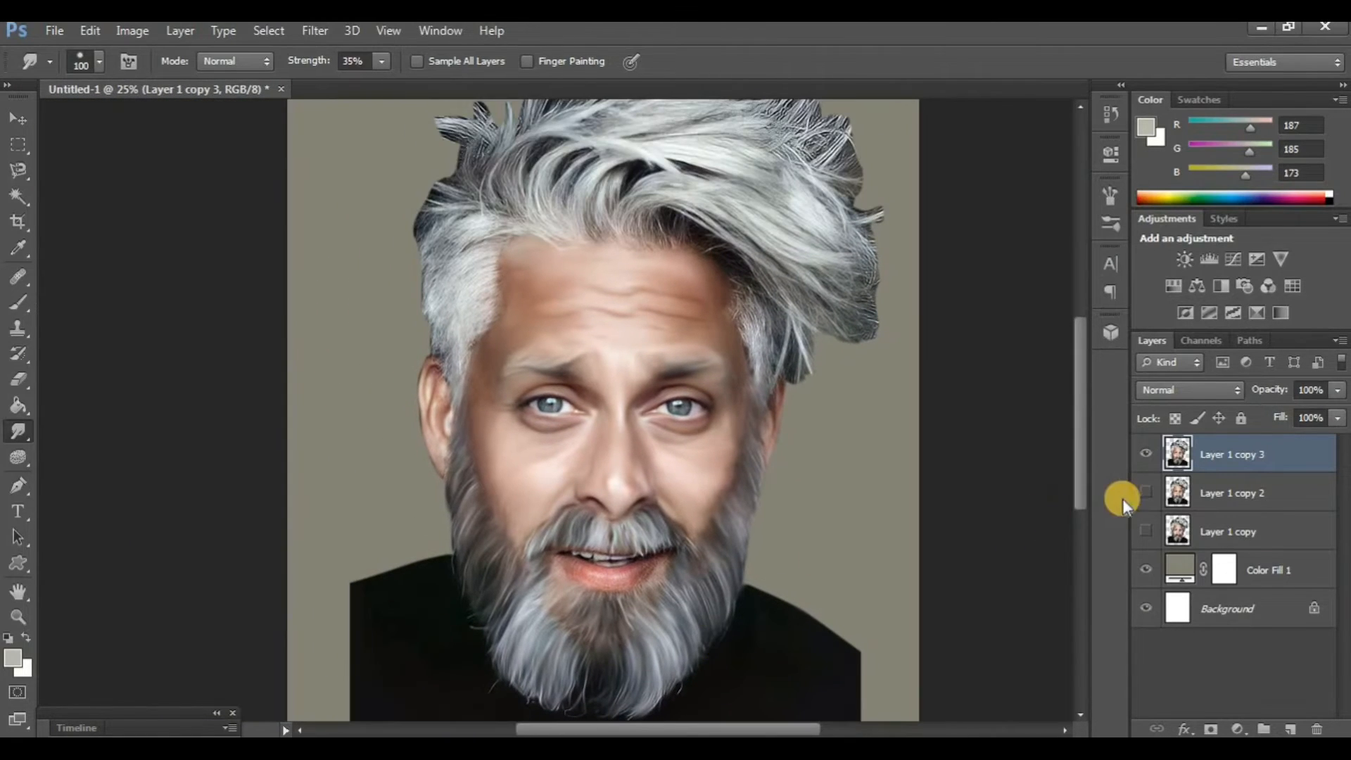
click(1146, 456)
click(1146, 455)
click(1145, 455)
click(1146, 456)
Duplicate Layer 1 copy 3 as a new top layer and hide the original
key(ctrl+j)
click(1145, 532)
scroll(670, 504, right, 2)
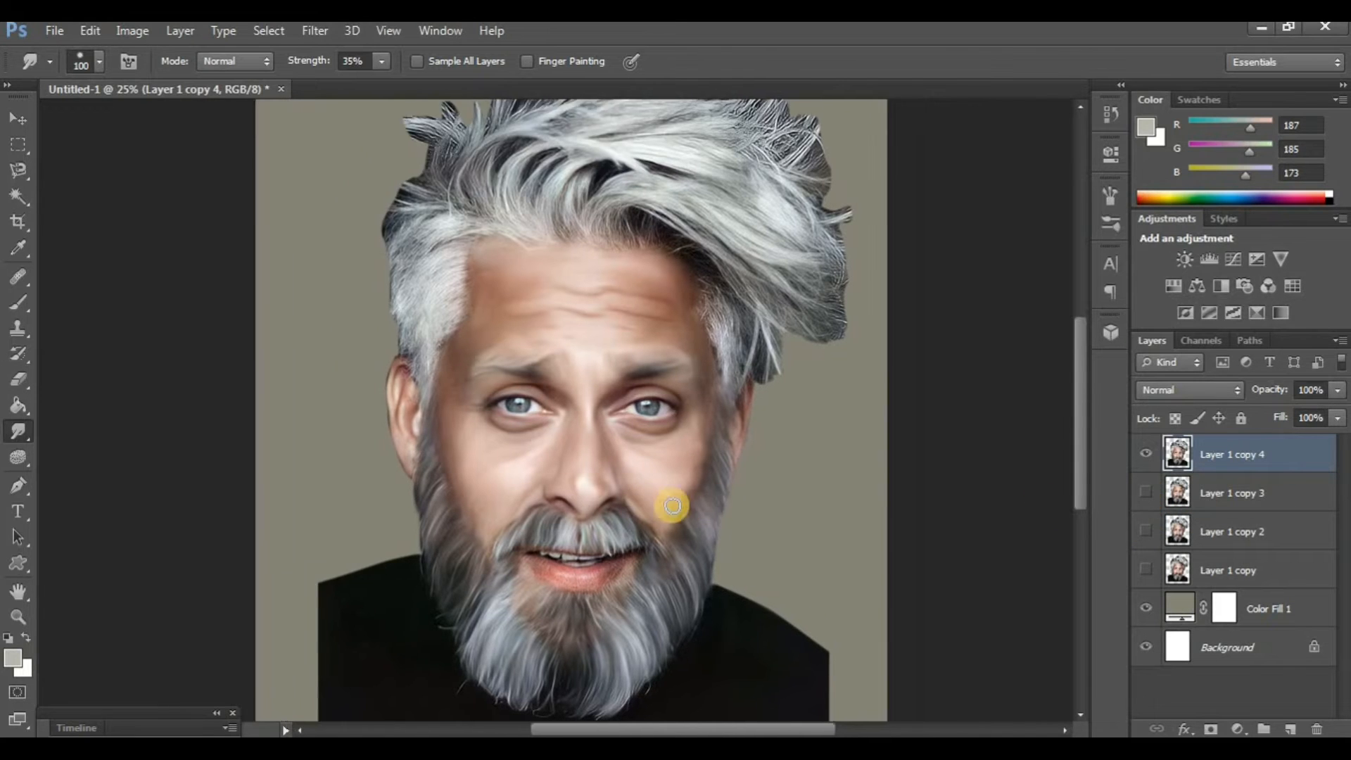
Smudge the swept hair strands above the forehead along their flow with a 175 px brush on Layer 1 copy 4
scroll(670, 506, up, 3)
scroll(669, 527, up, 10)
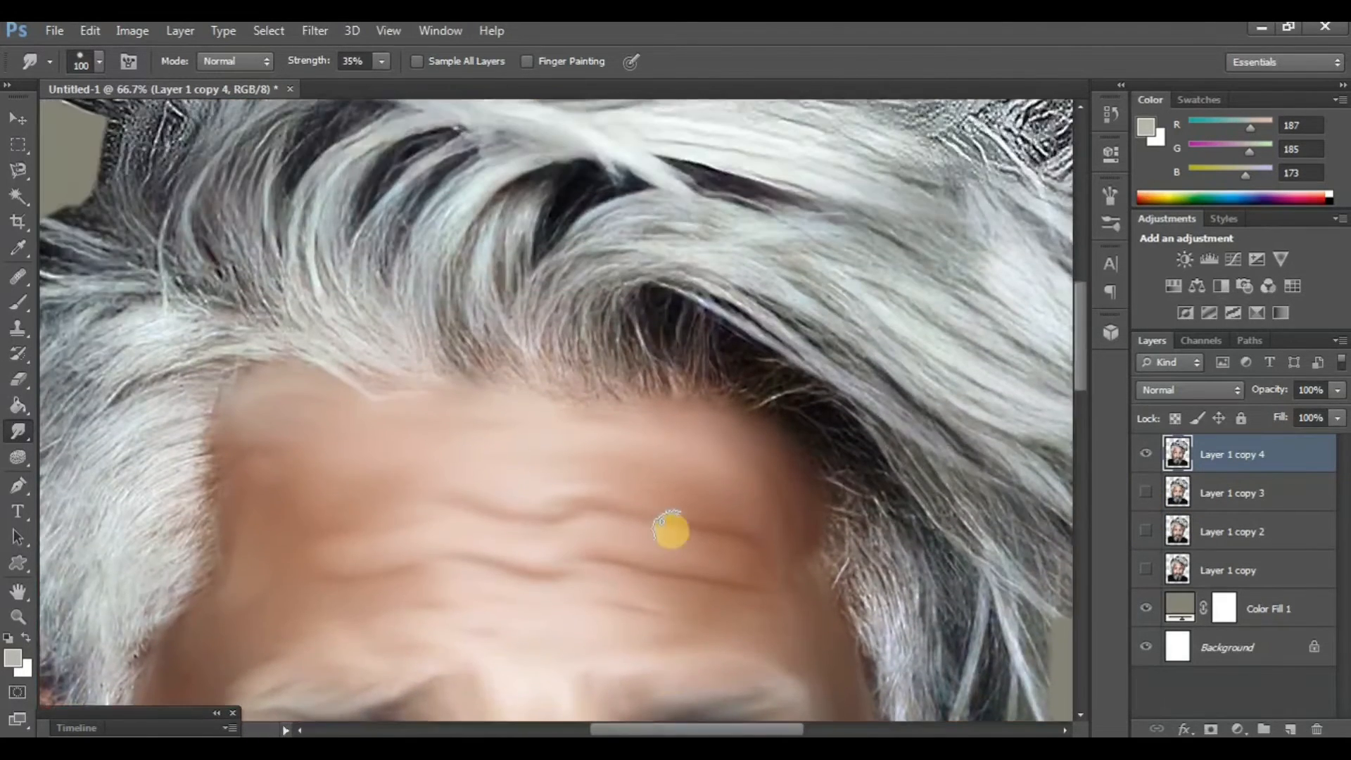
scroll(619, 499, right, 1)
key(bracketright)
key(bracketright)
key(bracketright)
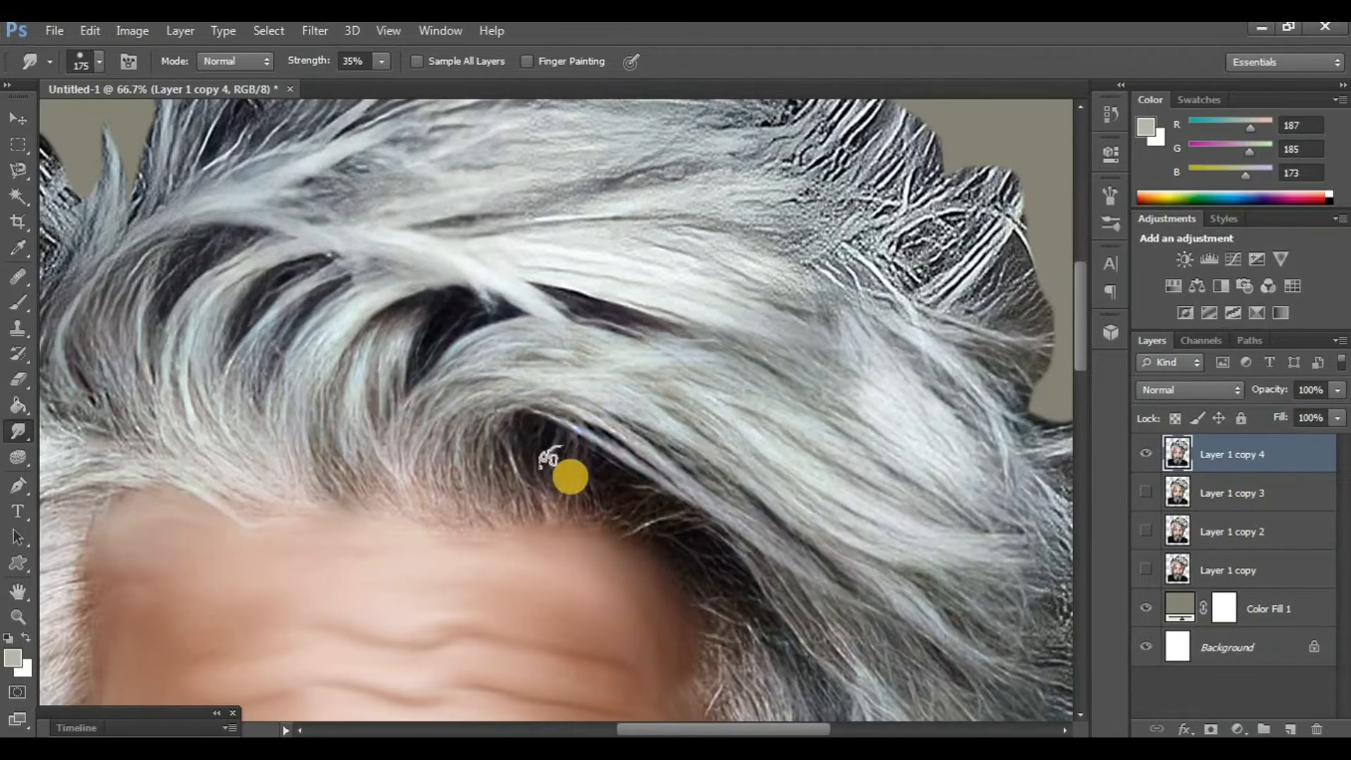
scroll(552, 458, right, 1)
drag(524, 390, 739, 548)
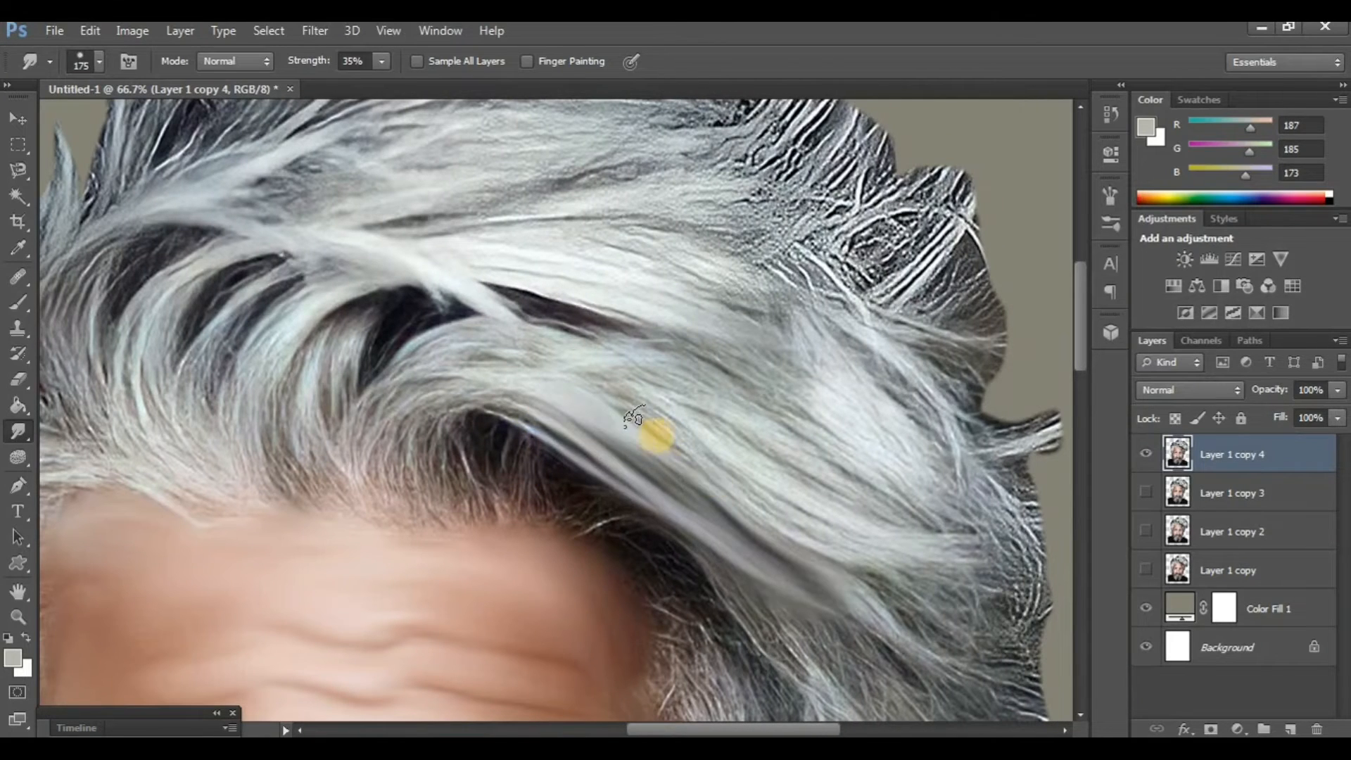
drag(628, 413, 908, 553)
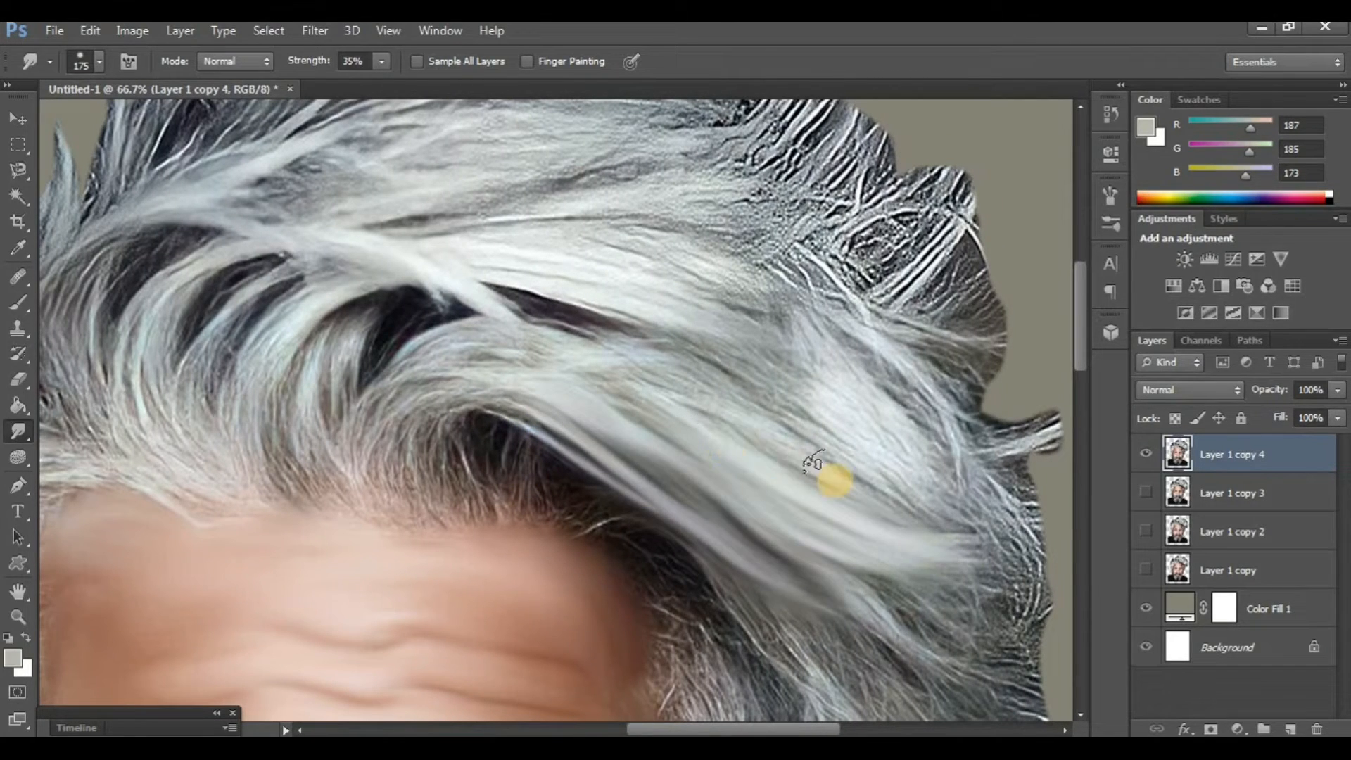
mouse_move(834, 481)
mouse_down()
mouse_move(726, 418)
mouse_move(611, 379)
mouse_move(650, 382)
mouse_move(456, 348)
mouse_move(406, 379)
mouse_move(383, 465)
mouse_move(406, 503)
mouse_move(431, 422)
mouse_move(482, 403)
mouse_move(496, 404)
mouse_move(425, 464)
mouse_move(455, 469)
mouse_move(466, 448)
mouse_move(488, 499)
mouse_move(542, 509)
mouse_up()
Smudge the hair strands on the image's left side of the head along their natural direction
scroll(365, 485, up, 3)
scroll(365, 486, left, 2)
mouse_move(365, 486)
mouse_down()
mouse_move(407, 443)
mouse_move(395, 552)
mouse_up()
scroll(395, 551, down, 3)
scroll(395, 551, left, 2)
mouse_move(401, 425)
mouse_down()
mouse_move(377, 476)
mouse_move(433, 355)
mouse_move(365, 509)
mouse_move(326, 362)
mouse_move(253, 422)
mouse_move(264, 446)
mouse_move(347, 286)
mouse_move(373, 267)
mouse_up()
Smudge the hair on the crown and soften its upper edge into the background
scroll(373, 267, up, 3)
scroll(373, 267, right, 1)
mouse_move(598, 543)
mouse_down()
mouse_move(468, 404)
mouse_move(615, 363)
mouse_up()
drag(466, 407, 686, 407)
drag(718, 484, 545, 482)
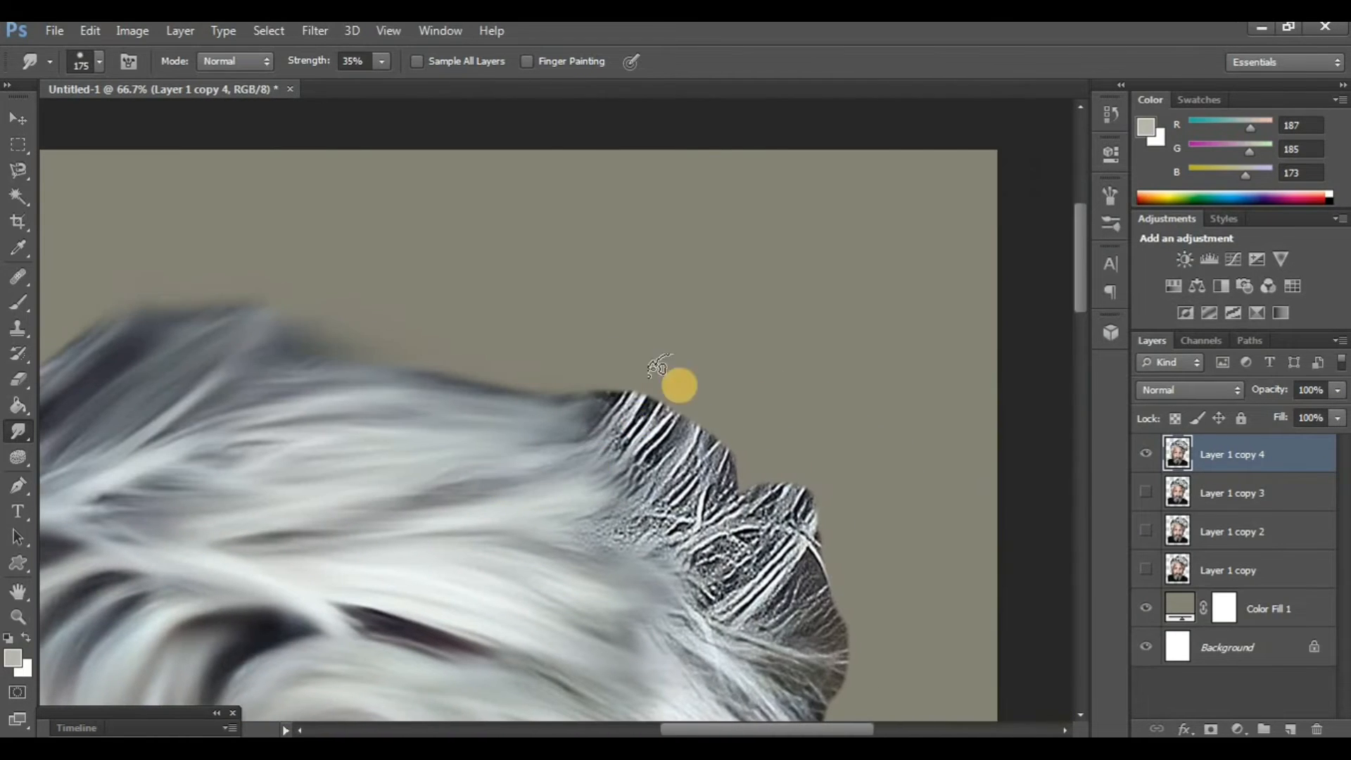
Pull the wiry hair edge at the image's upper right outward into soft strands with the 175 px Smudge brush
mouse_move(679, 386)
mouse_down()
mouse_move(599, 486)
mouse_move(686, 425)
mouse_move(512, 499)
mouse_move(707, 383)
mouse_up()
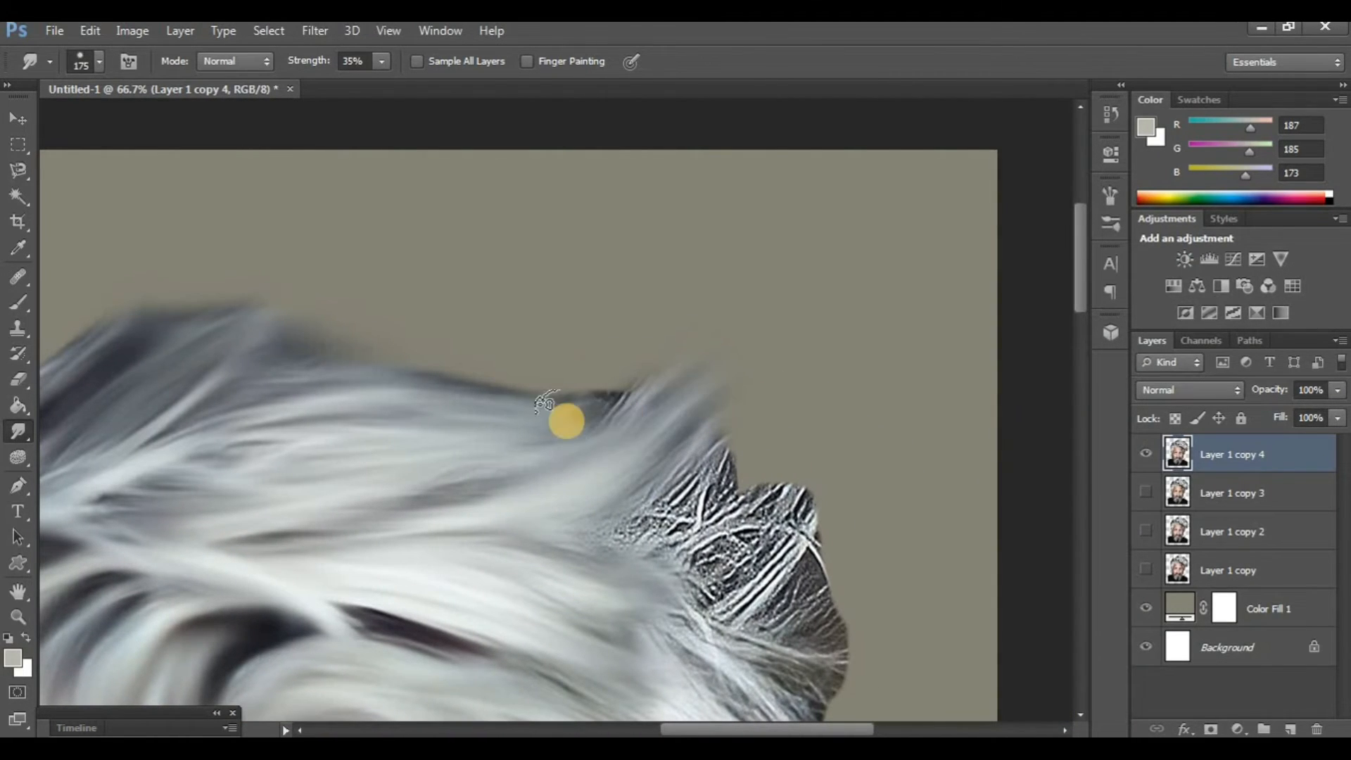
scroll(534, 437, right, 1)
mouse_move(413, 474)
mouse_down()
mouse_move(533, 426)
mouse_move(597, 359)
mouse_up()
scroll(563, 437, down, 1)
drag(508, 459, 715, 391)
mouse_move(549, 434)
mouse_down()
mouse_move(651, 391)
mouse_move(689, 355)
mouse_up()
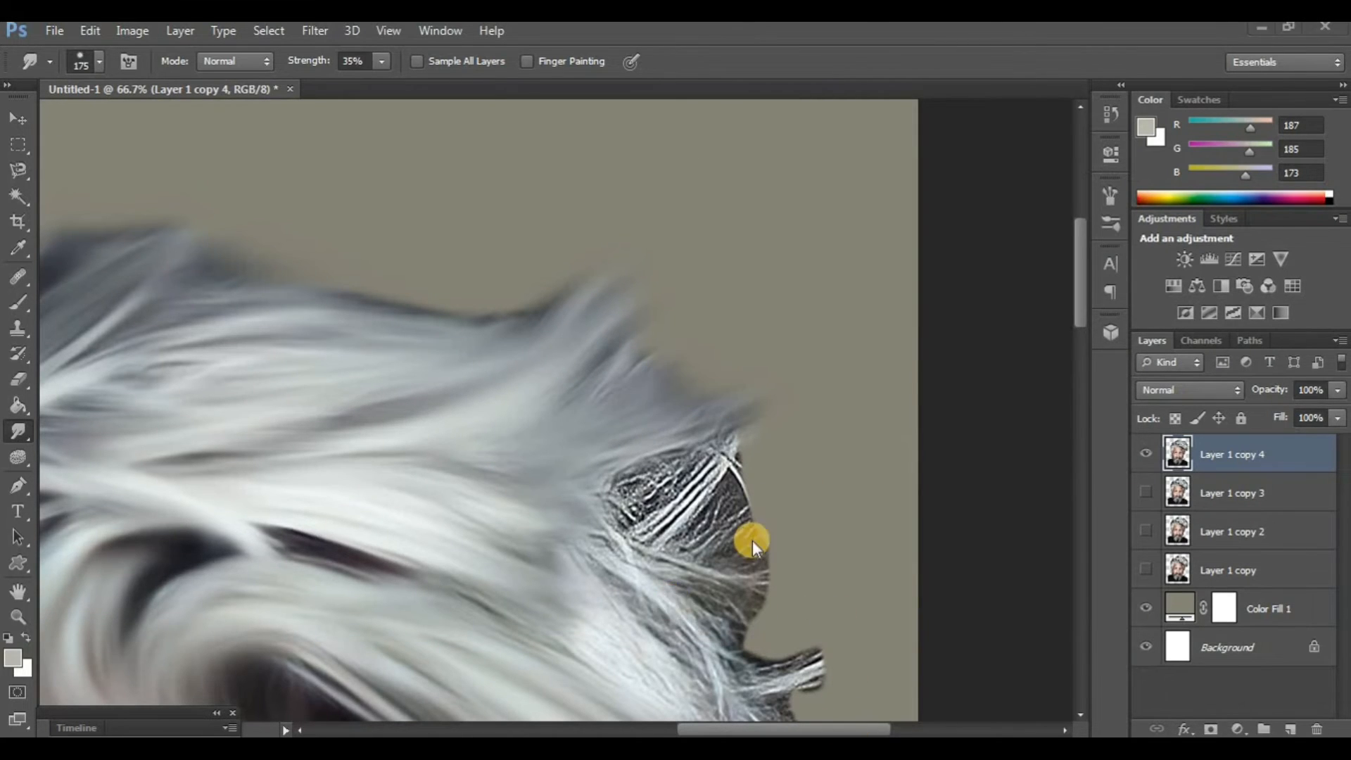
Compare the smudged hair on Layer 1 copy 4 with Layer 1 copy 2 by toggling their visibility
scroll(753, 539, left, 5)
scroll(753, 539, down, 2)
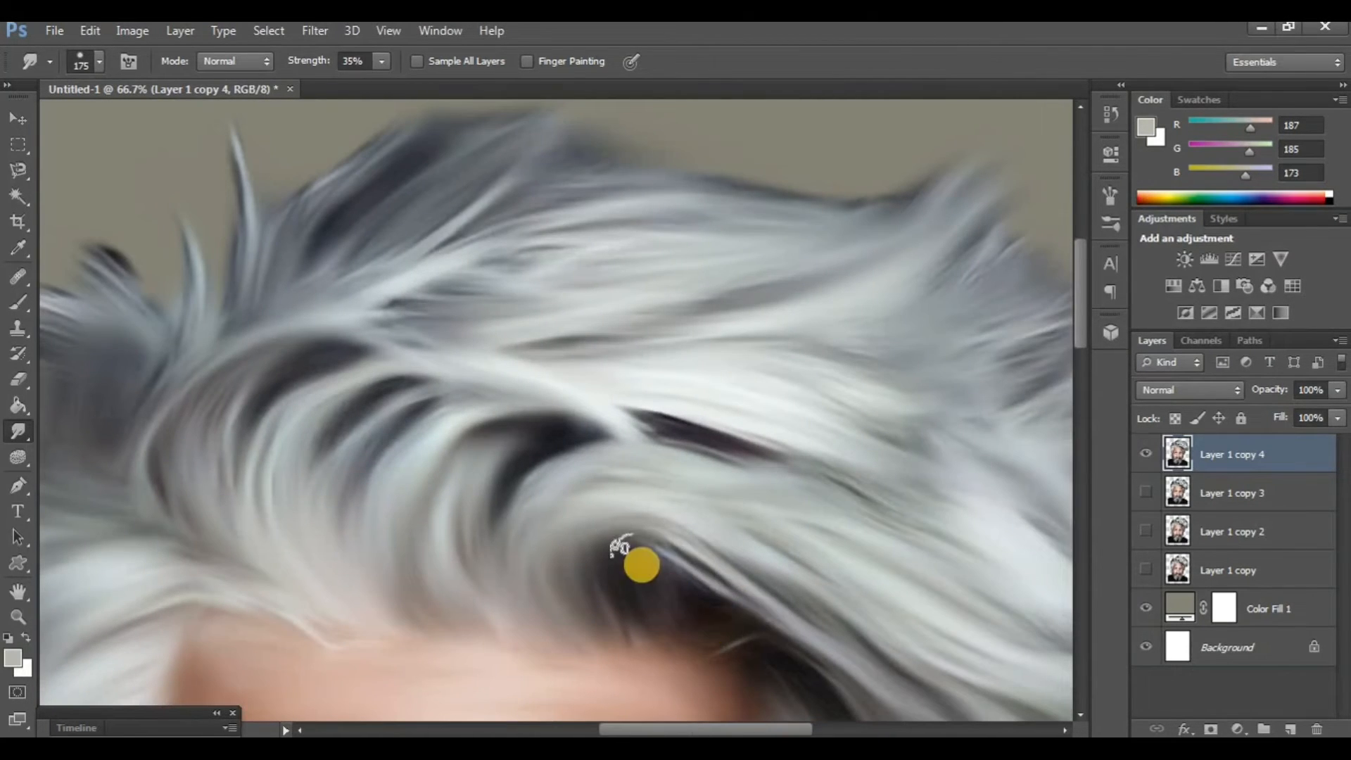
key(ctrl+minus)
key(ctrl+minus)
key(ctrl+minus)
key(ctrl+minus)
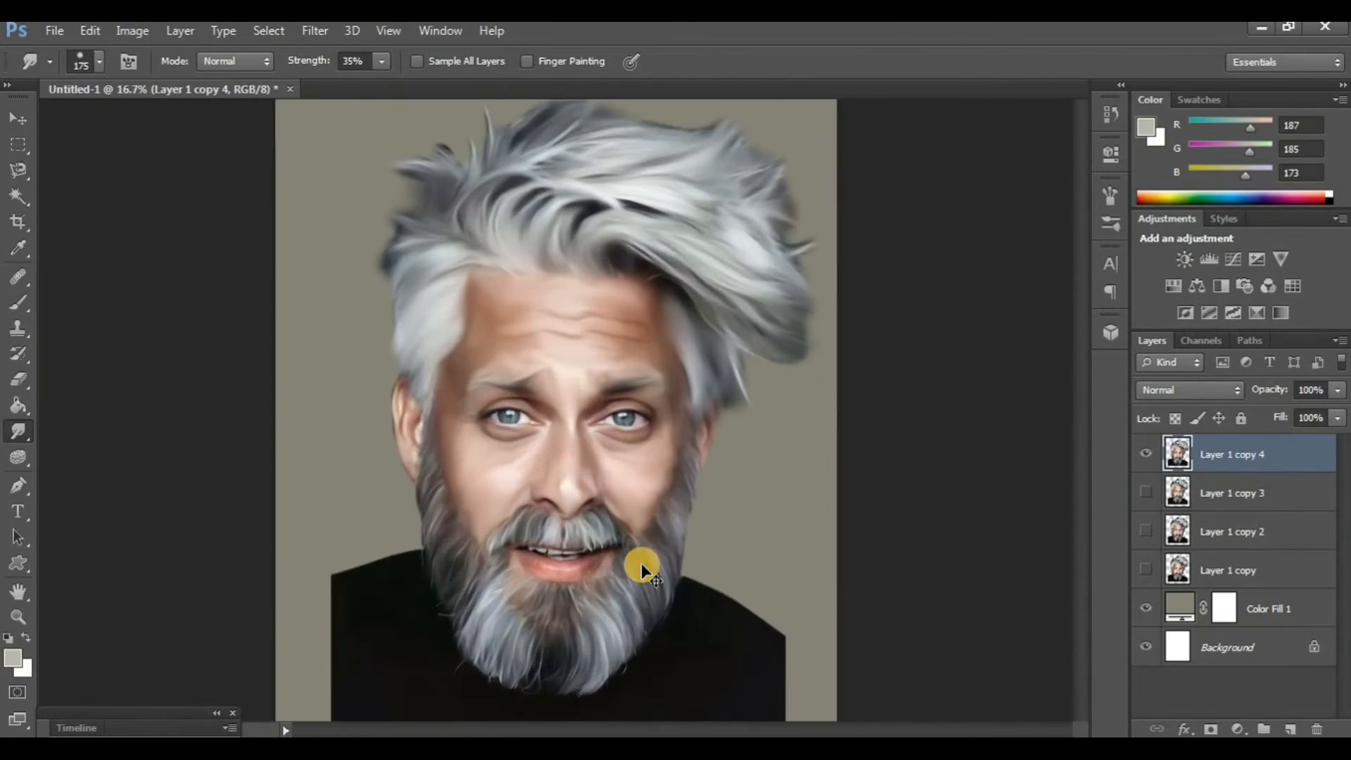
key(ctrl+plus)
click(1140, 456)
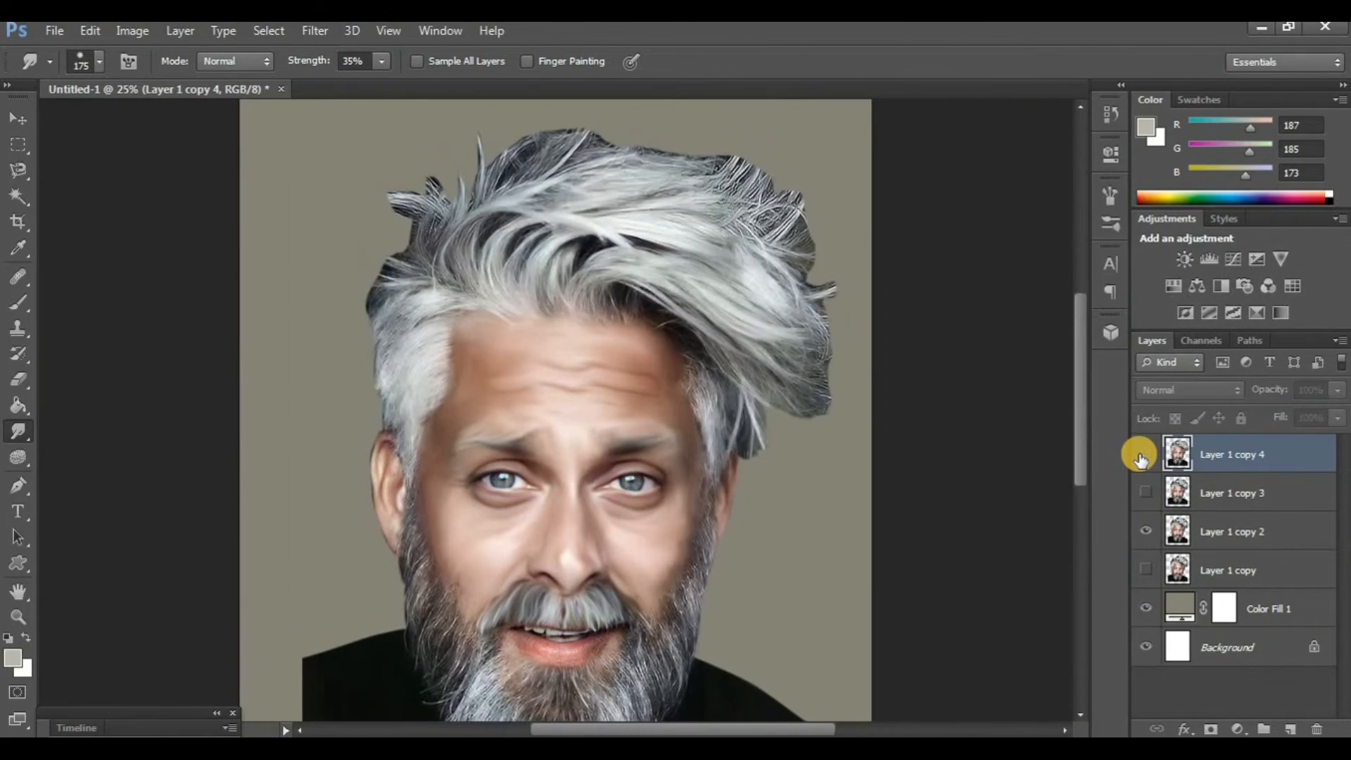
click(1139, 456)
click(1140, 456)
click(1140, 456)
click(1147, 493)
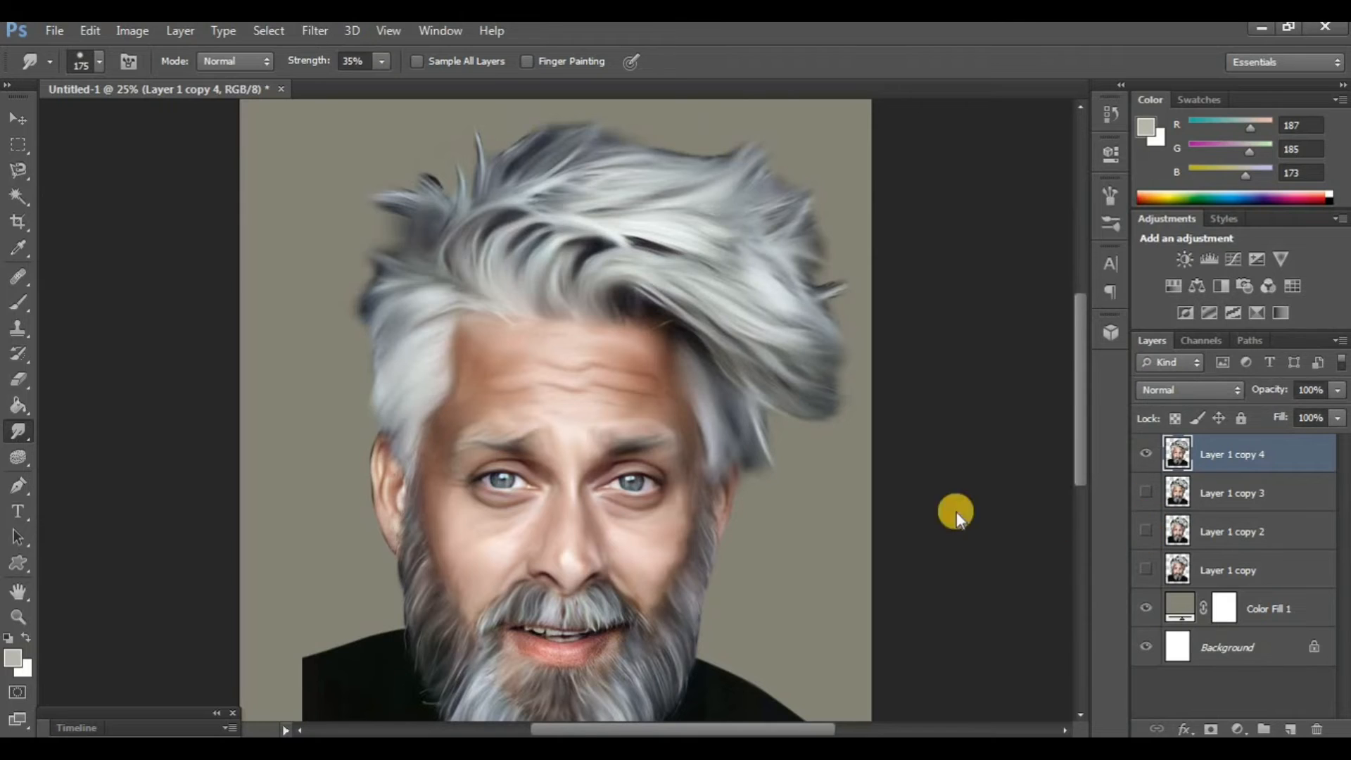
Smooth the lower lip's texture with the Smudge tool at 70 px and 35% strength
scroll(698, 528, down, 5)
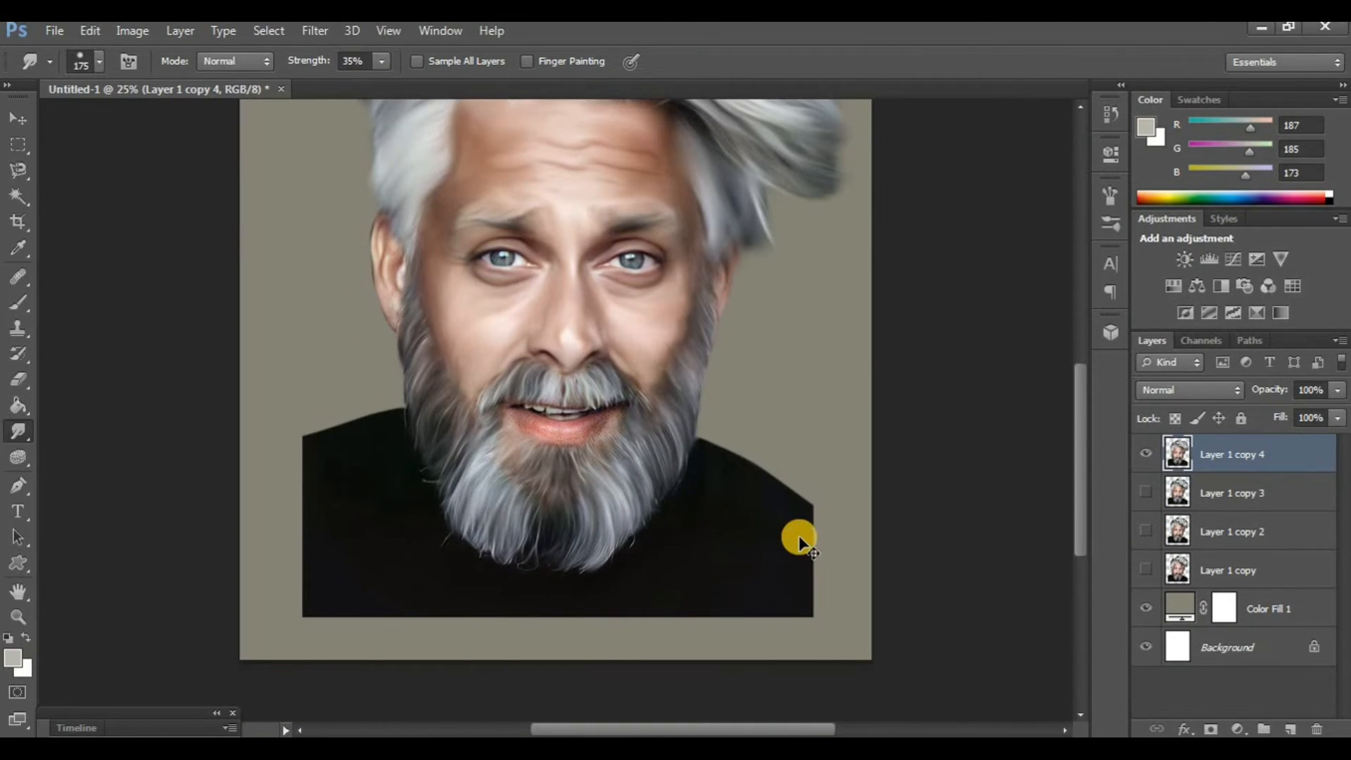
key(ctrl+plus)
key(ctrl+plus)
key(ctrl+plus)
key(ctrl+plus)
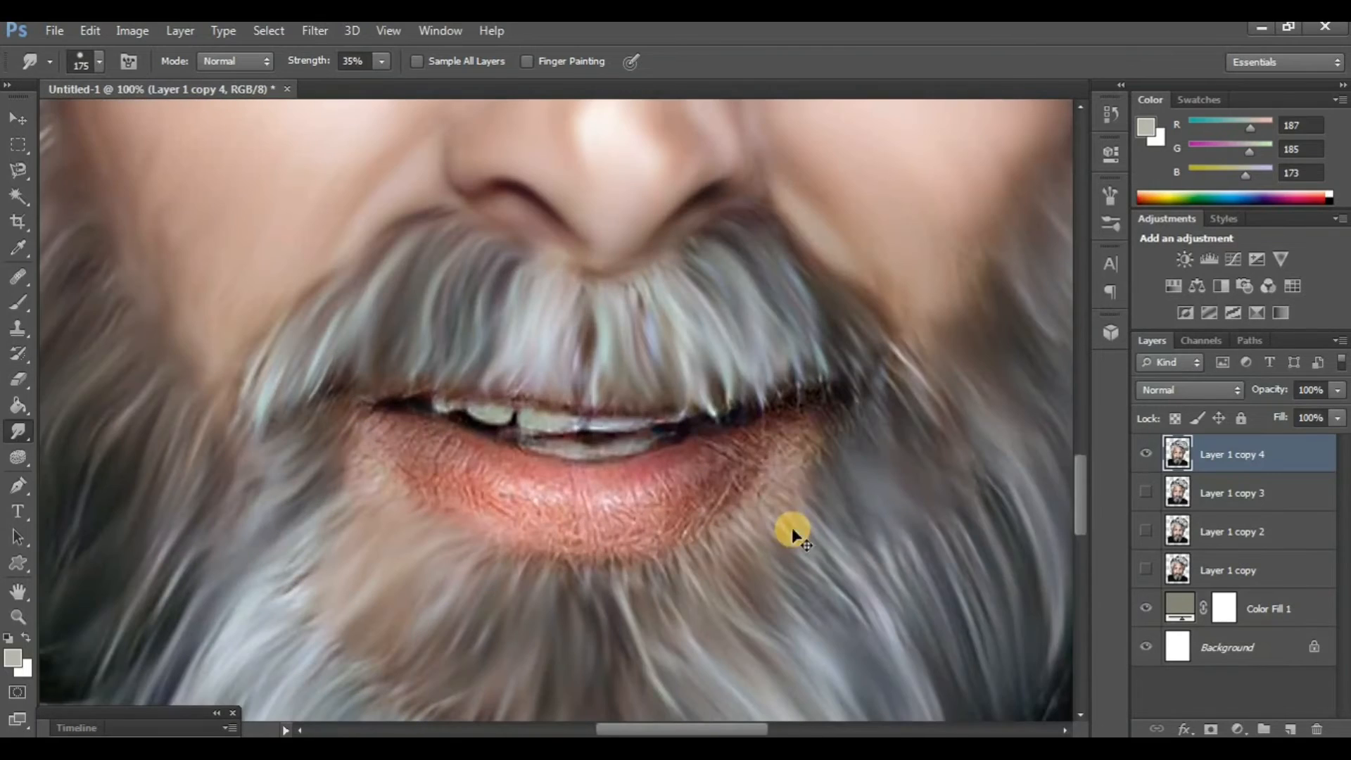
drag(793, 535, 730, 503)
key(bracketleft)
key(bracketleft)
key(bracketleft)
key(bracketleft)
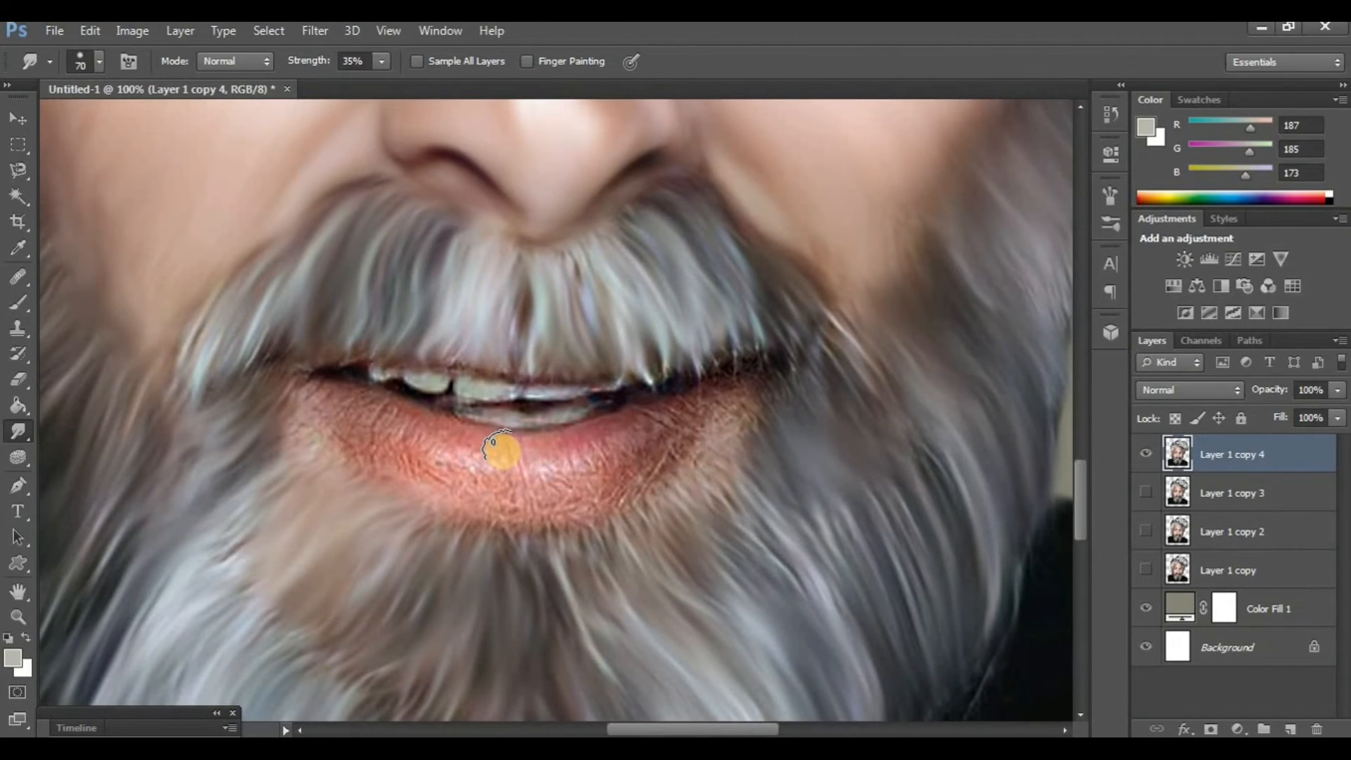
drag(522, 493, 447, 495)
mouse_move(337, 437)
mouse_down()
mouse_move(458, 473)
mouse_move(483, 459)
mouse_move(449, 441)
mouse_move(460, 447)
mouse_move(424, 437)
mouse_move(488, 475)
mouse_move(306, 393)
mouse_move(373, 412)
mouse_up()
mouse_move(619, 448)
mouse_down()
mouse_move(563, 443)
mouse_move(551, 463)
mouse_move(573, 496)
mouse_move(624, 481)
mouse_move(735, 409)
mouse_move(591, 460)
mouse_move(730, 395)
mouse_move(582, 458)
mouse_move(669, 429)
mouse_up()
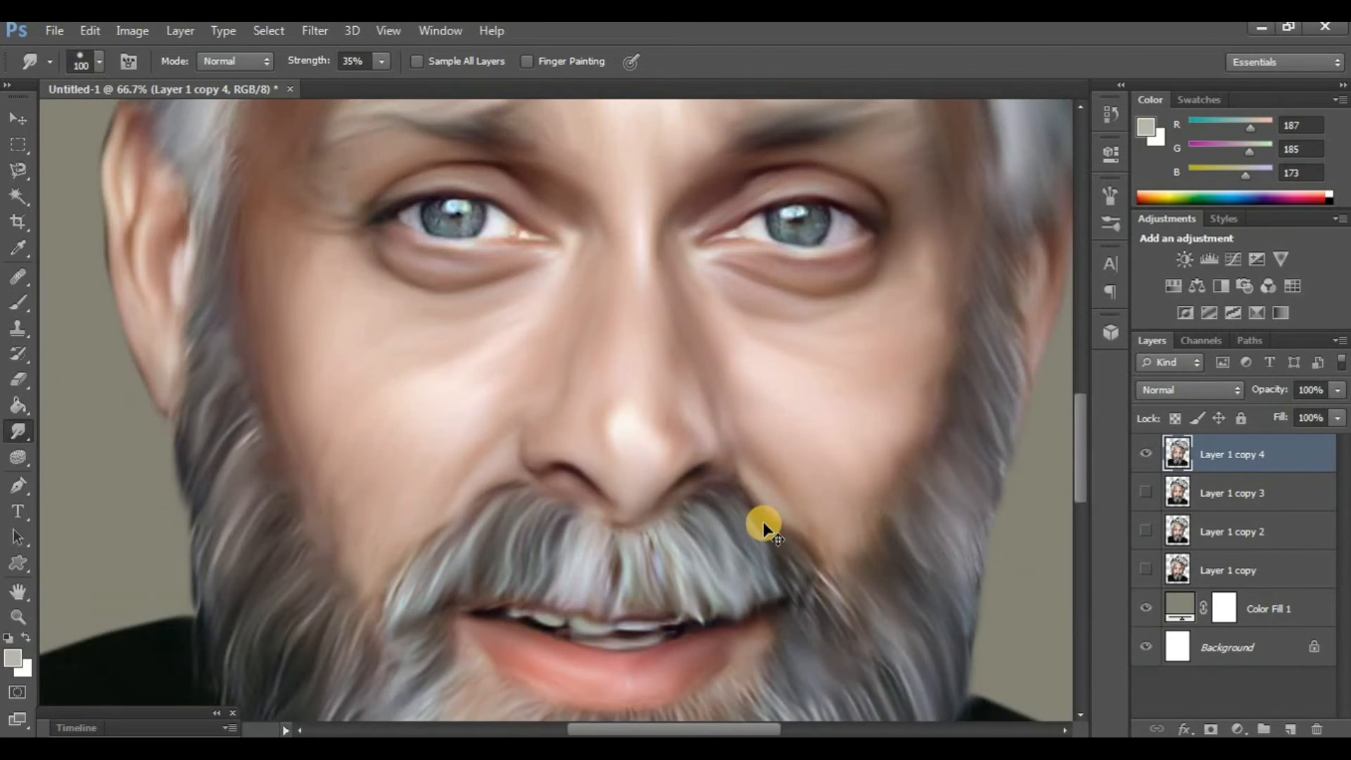
Add a new layer above Color Fill 1 and choose the 300 px textured preset for the Brush tool
key(ctrl+minus)
key(ctrl+minus)
key(ctrl+minus)
key(ctrl+minus)
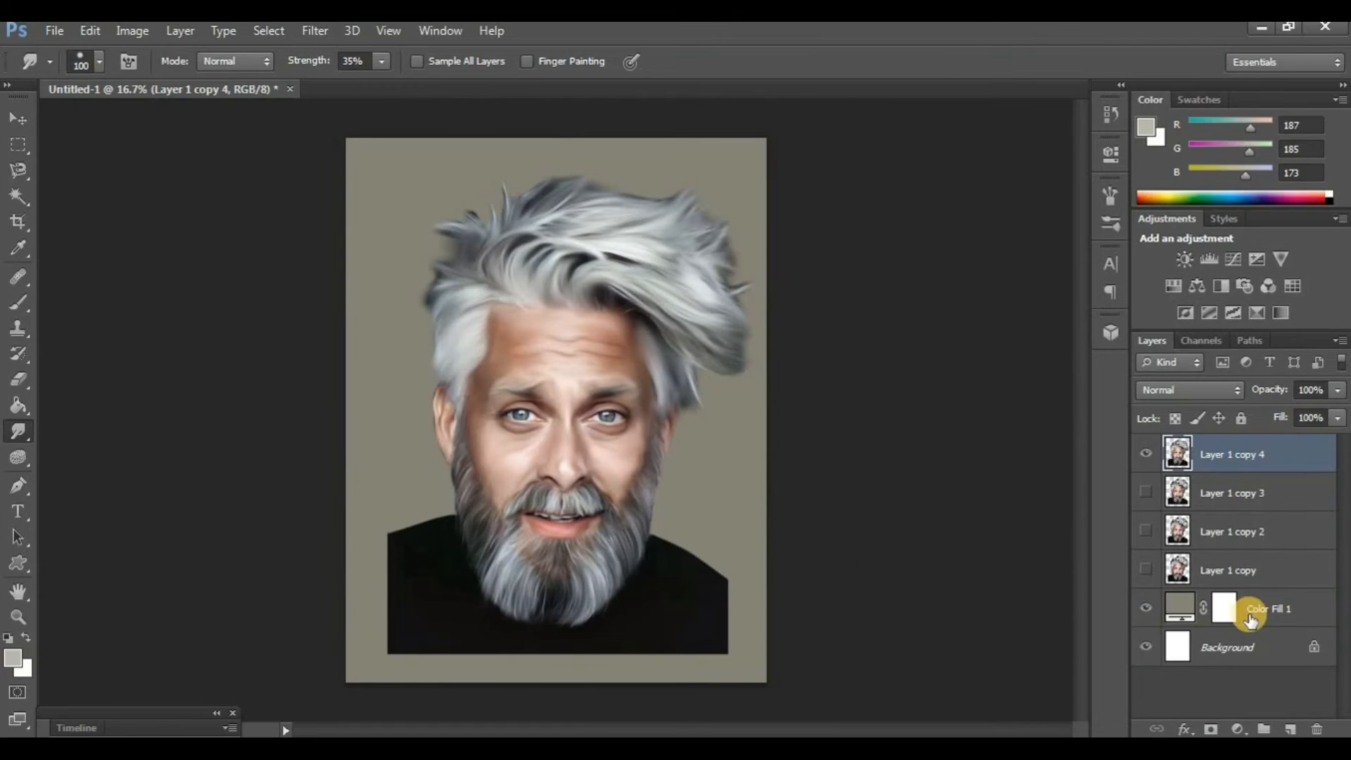
click(1249, 619)
click(1289, 729)
key(b)
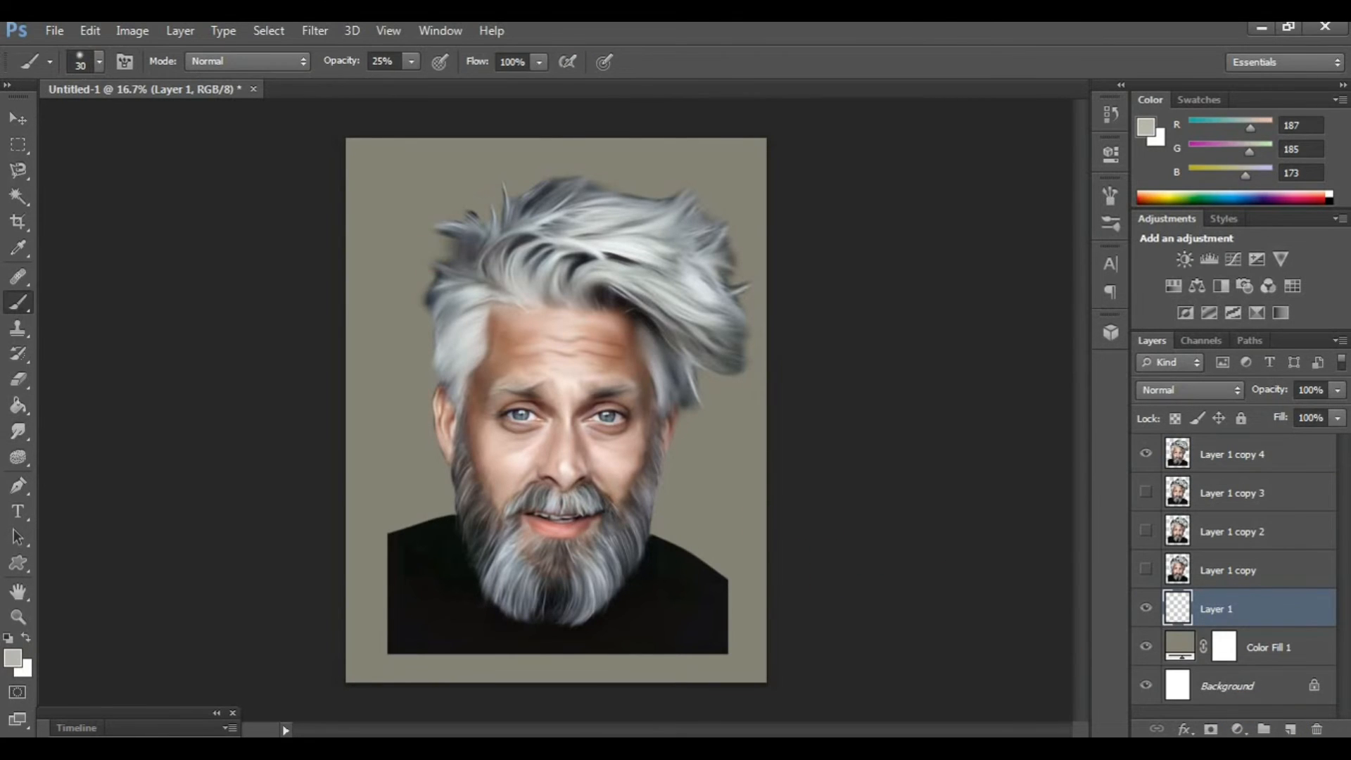
click(97, 61)
drag(219, 226, 219, 306)
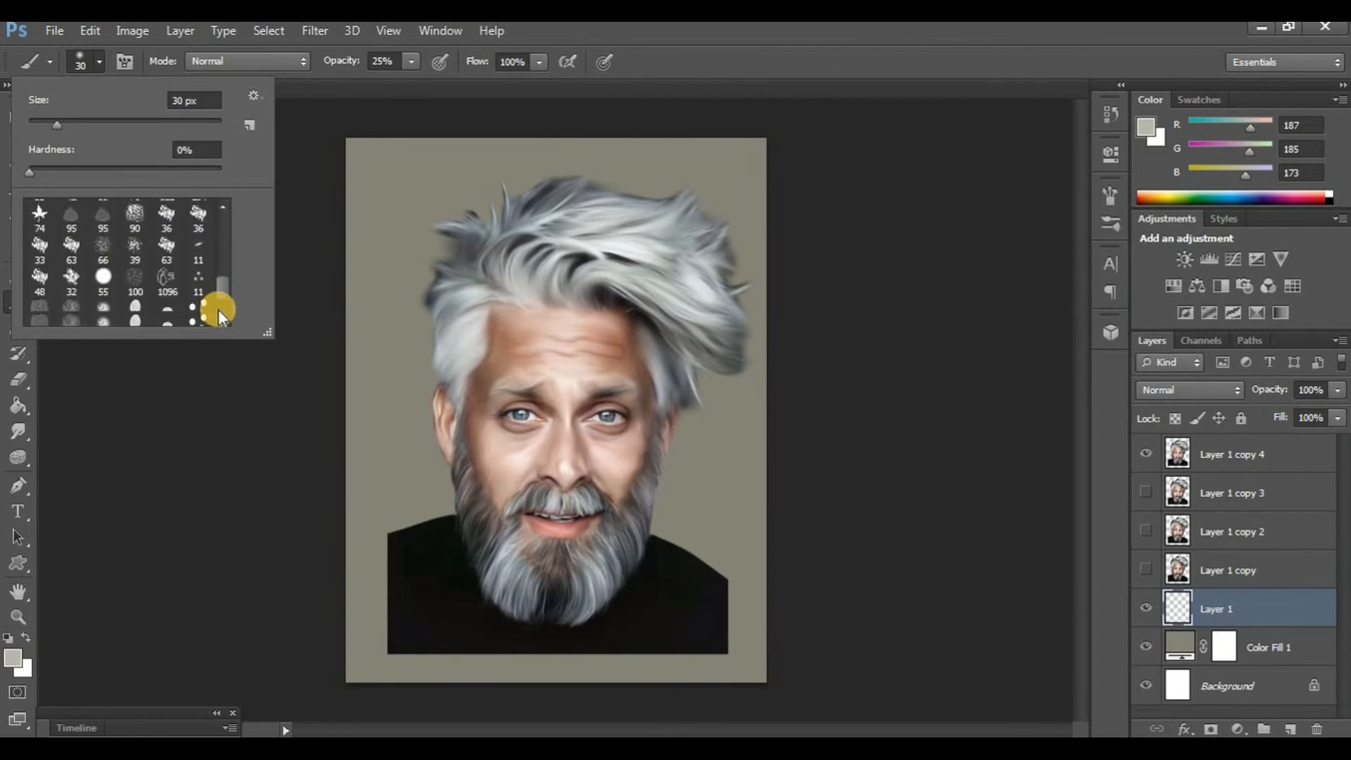
double_click(63, 321)
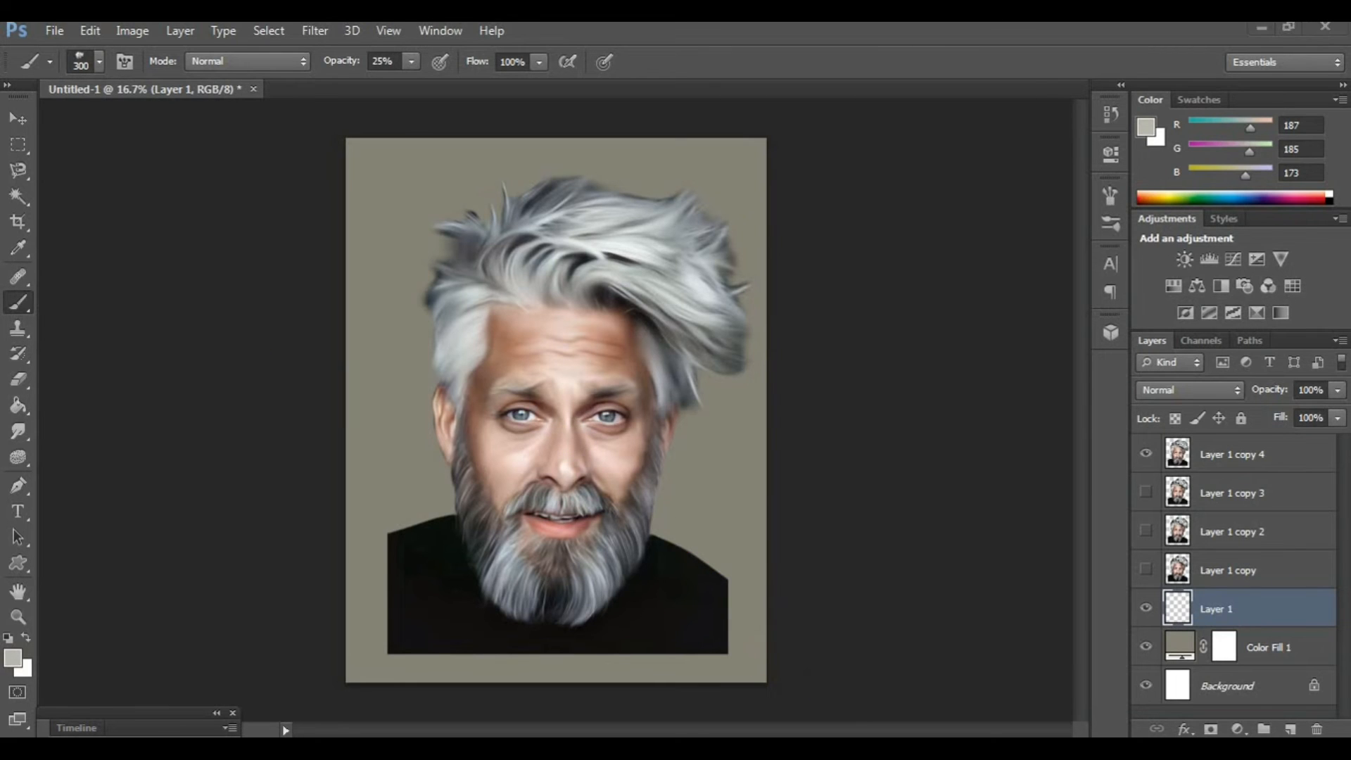
Set the foreground colour to bright yellow f6ff00 for the Brush tool
click(26, 663)
click(664, 491)
click(827, 392)
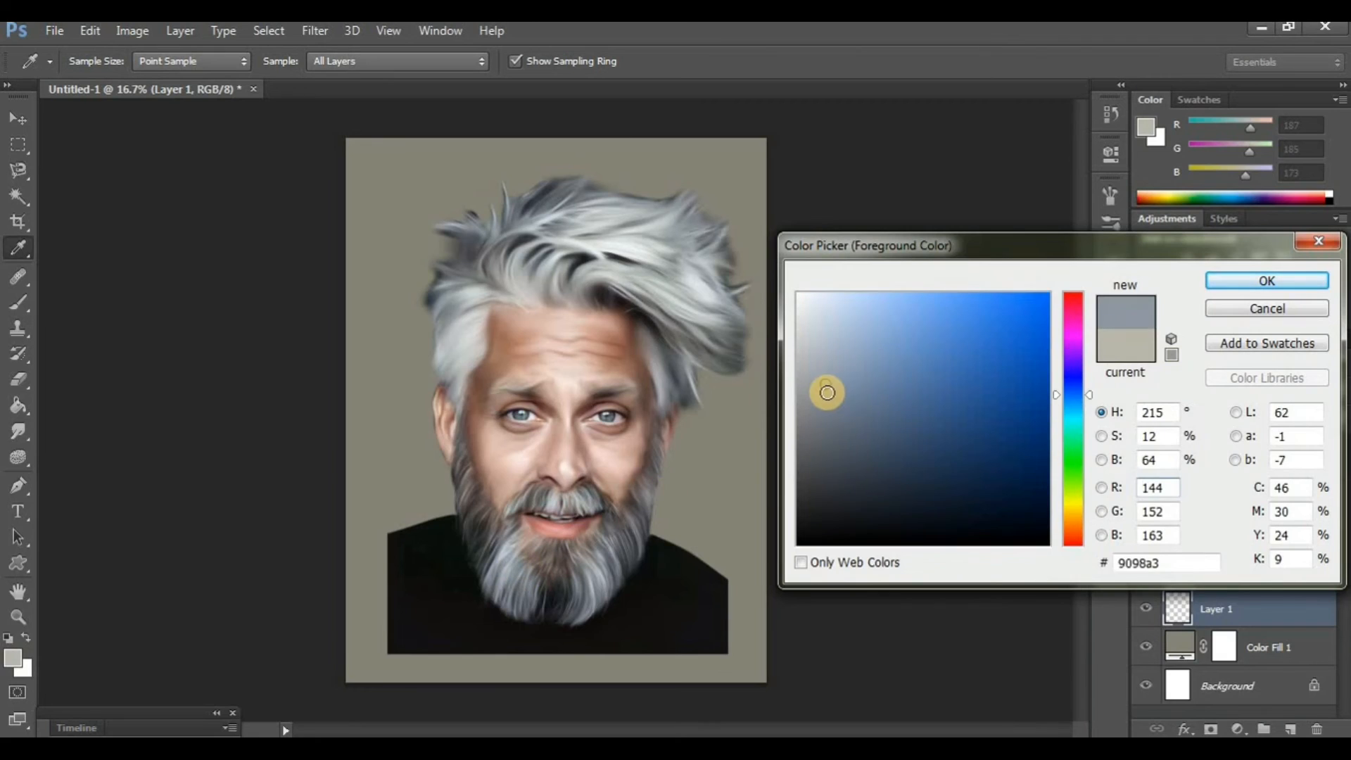
mouse_move(827, 392)
mouse_down()
mouse_move(853, 383)
mouse_move(847, 368)
mouse_move(842, 394)
mouse_up()
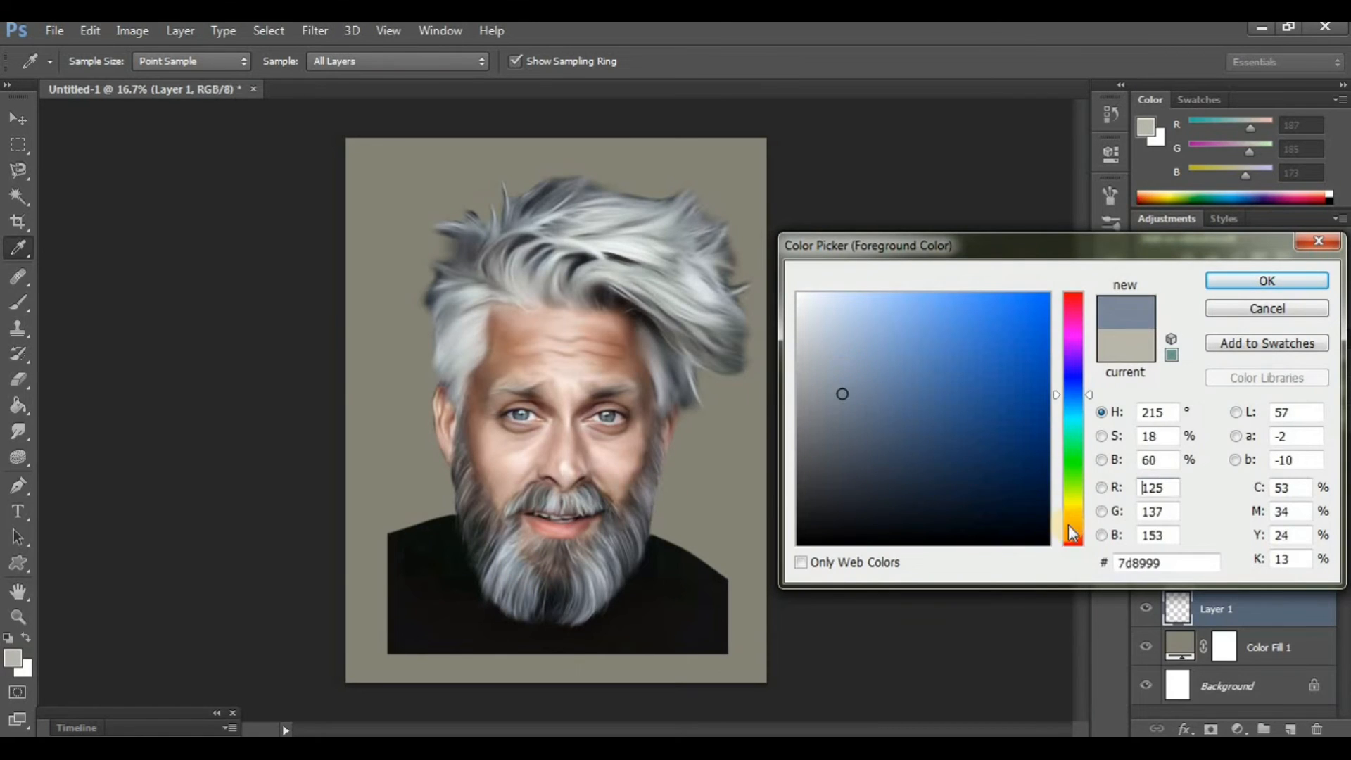
mouse_move(1069, 526)
mouse_down()
mouse_move(1052, 256)
mouse_move(1051, 290)
mouse_up()
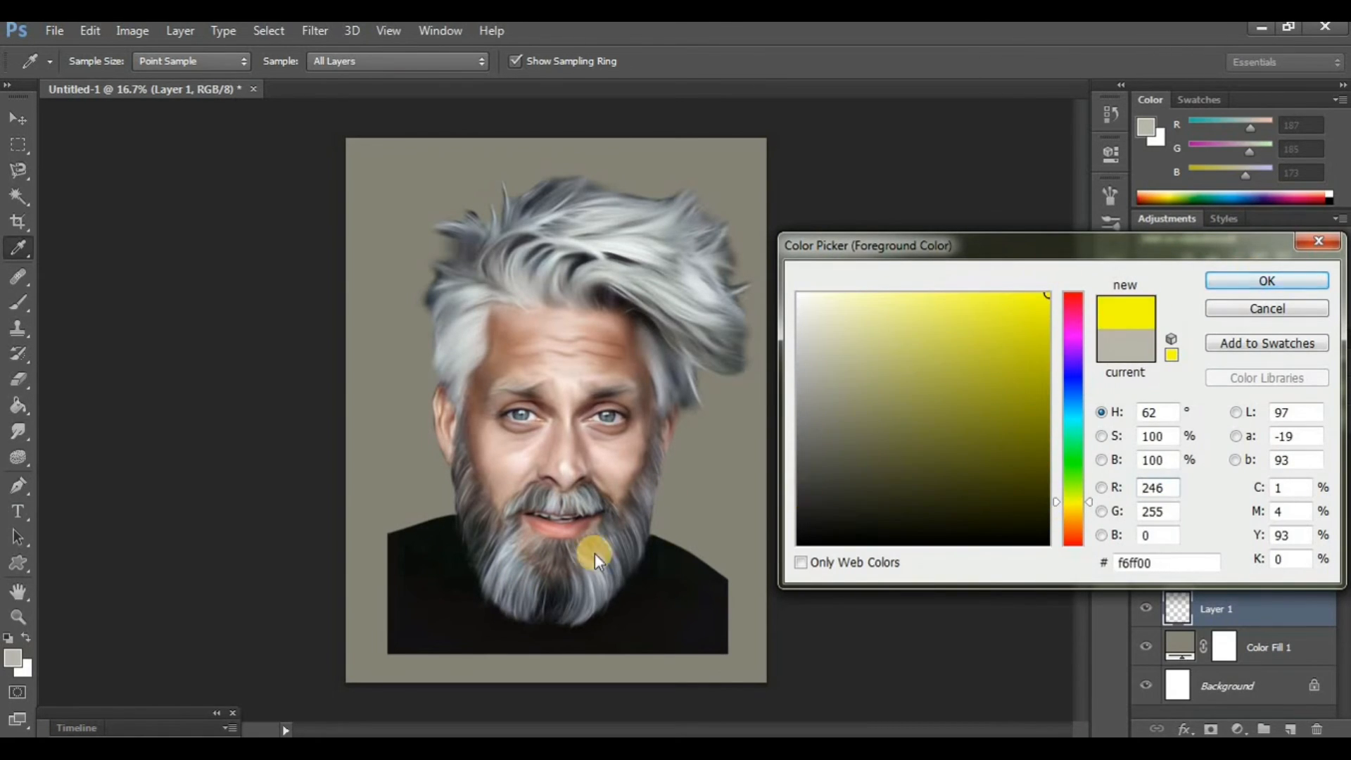
key(Return)
key(b)
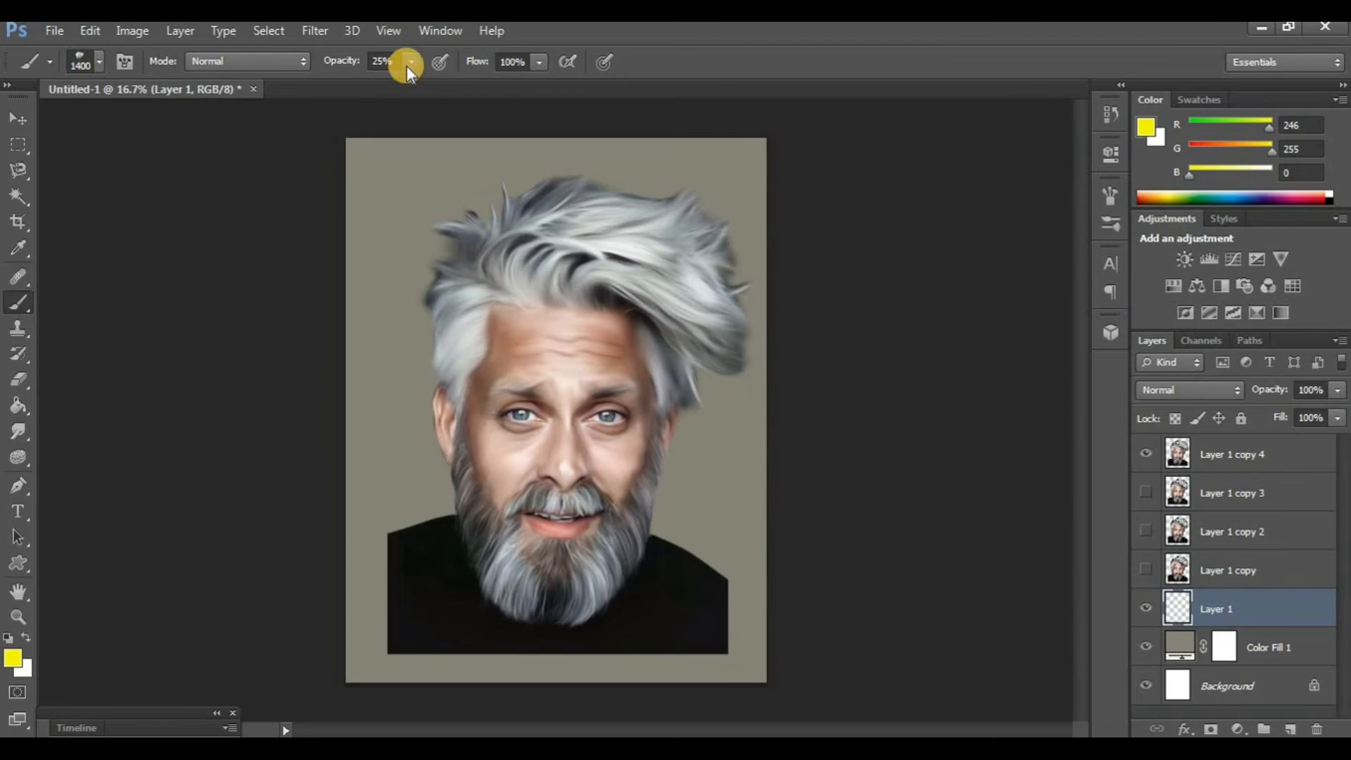
Lower the brush opacity to 9% and paint soft, cloudy colour patches, mainly blue, around the portrait on Layer 1
drag(402, 79, 394, 79)
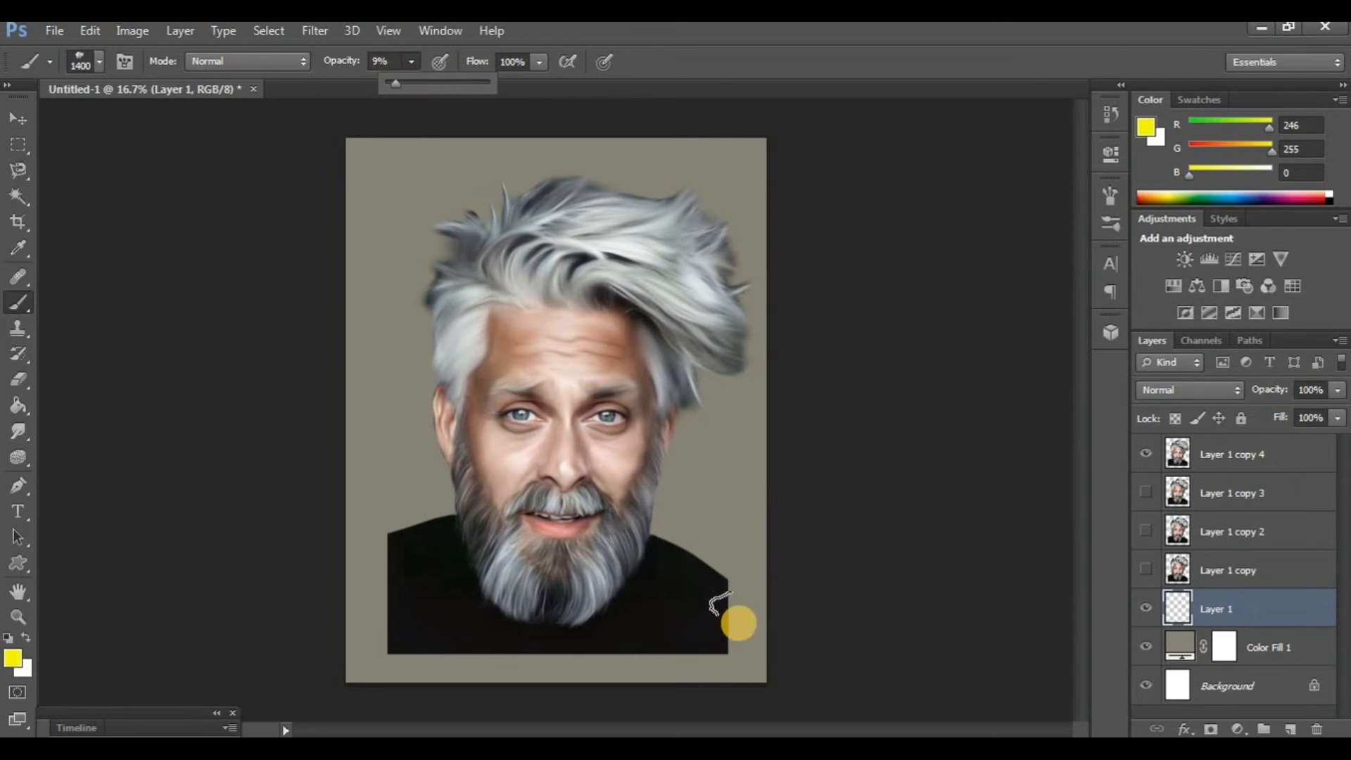
mouse_move(672, 384)
mouse_down()
mouse_move(365, 529)
mouse_move(465, 472)
mouse_move(479, 392)
mouse_up()
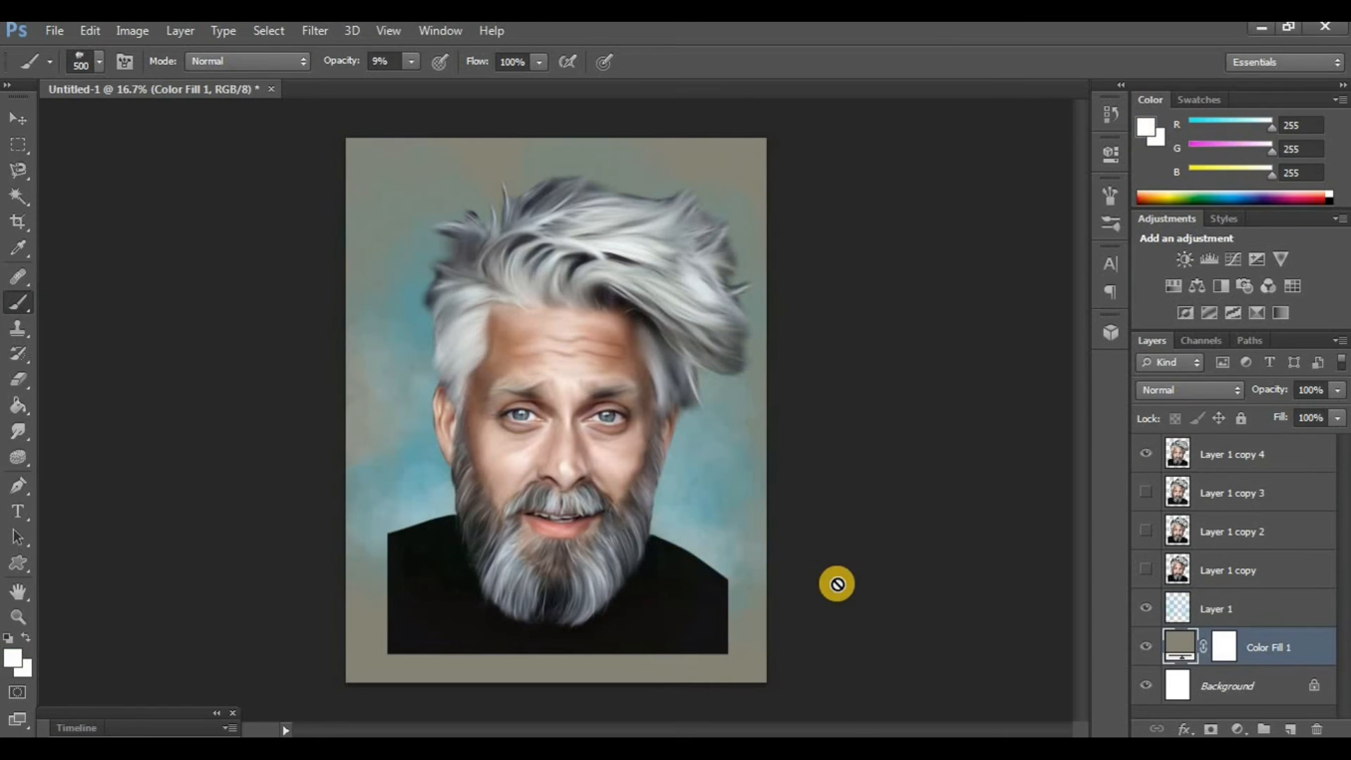
key(ctrl+plus)
key(ctrl+plus)
key(ctrl+minus)
key(ctrl+minus)
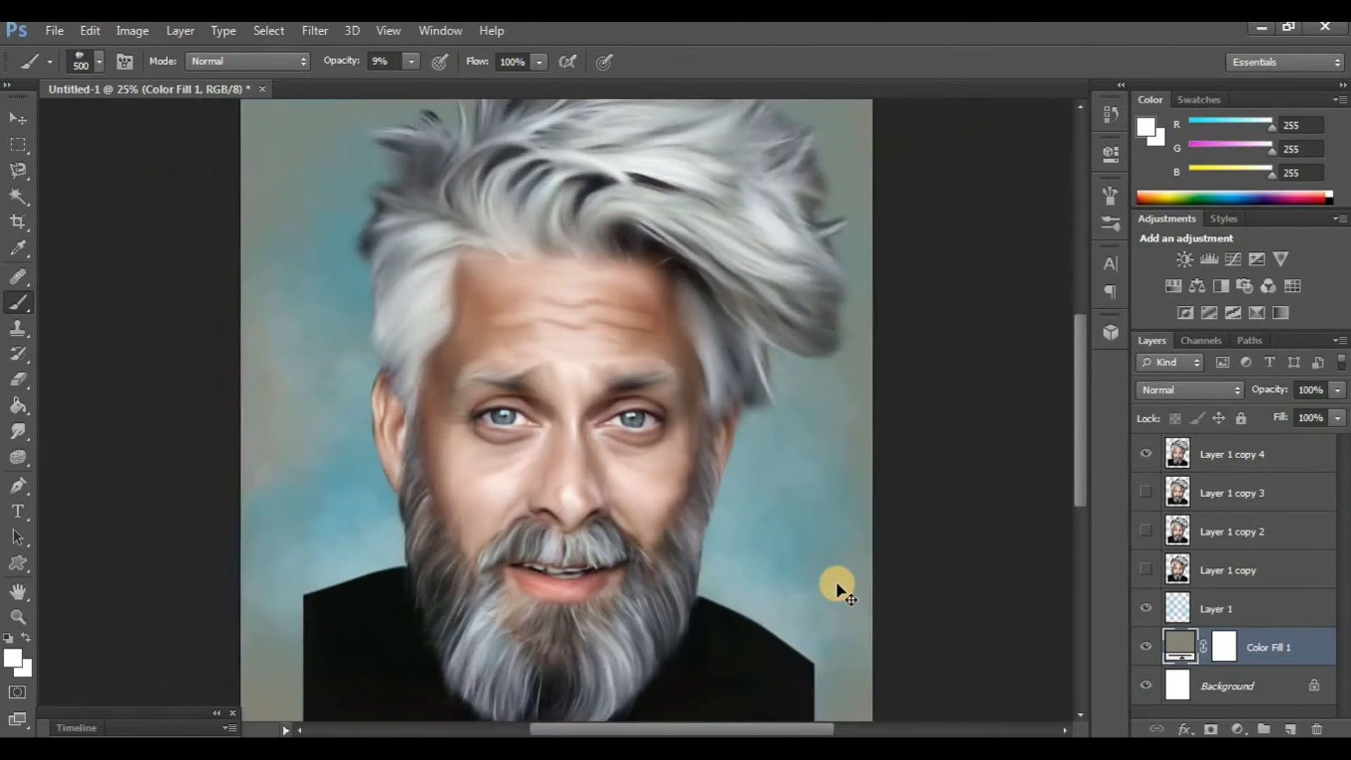
Smudge the black shirt's edge at the shoulder on the image's left side on Layer 1 copy 4
double_click(1255, 459)
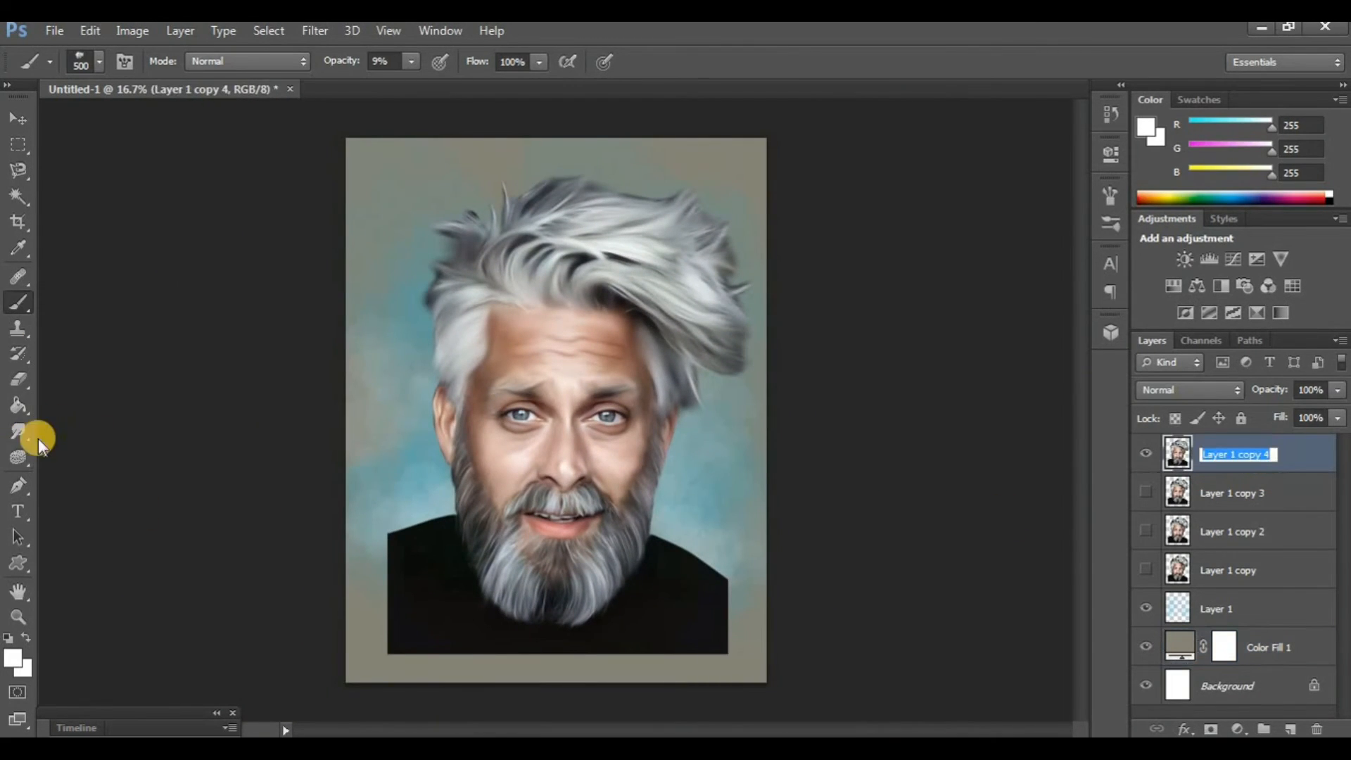
click(18, 432)
key(ctrl+plus)
key(ctrl+plus)
key(ctrl+plus)
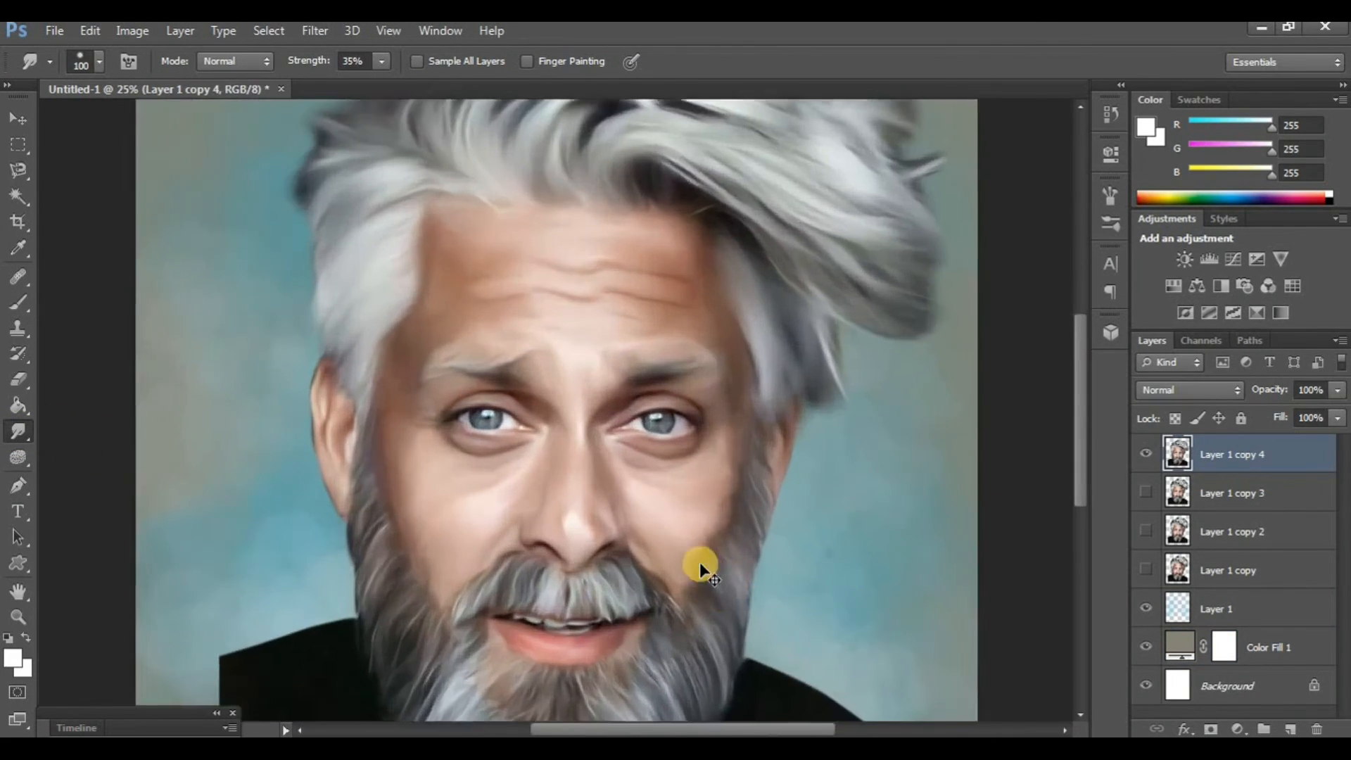
scroll(444, 458, left, 3)
scroll(442, 459, down, 4)
scroll(442, 459, down, 2)
key(bracketright)
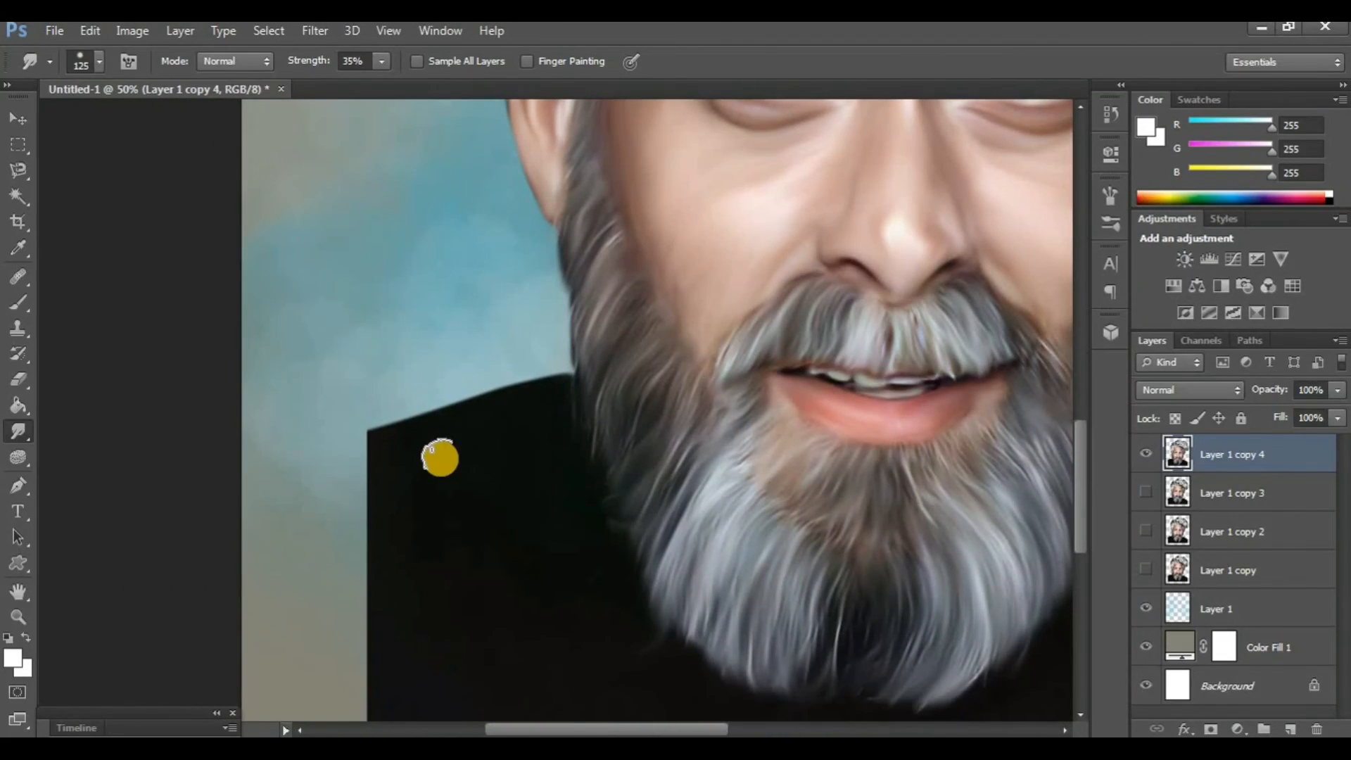
scroll(441, 459, down, 3)
mouse_move(392, 346)
mouse_down()
mouse_move(394, 371)
mouse_move(338, 419)
mouse_move(380, 416)
mouse_move(344, 507)
mouse_up()
Smudge the black shirt's remaining side and bottom edges outward into the background, using a brush of up to 200 px
scroll(380, 416, down, 1)
scroll(369, 462, down, 2)
scroll(392, 456, down, 2)
mouse_move(392, 456)
mouse_down()
mouse_move(332, 516)
mouse_move(380, 555)
mouse_up()
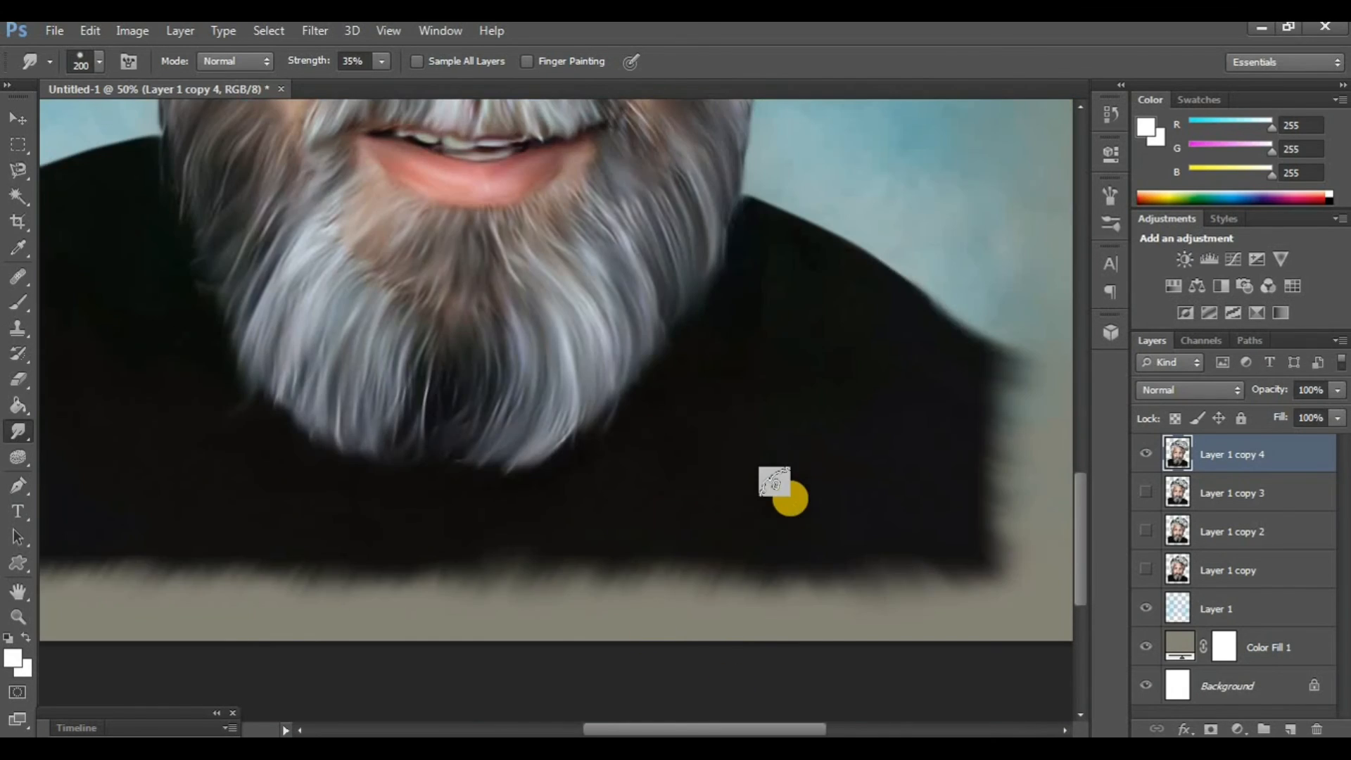
key(ctrl+minus)
key(ctrl+minus)
key(ctrl+minus)
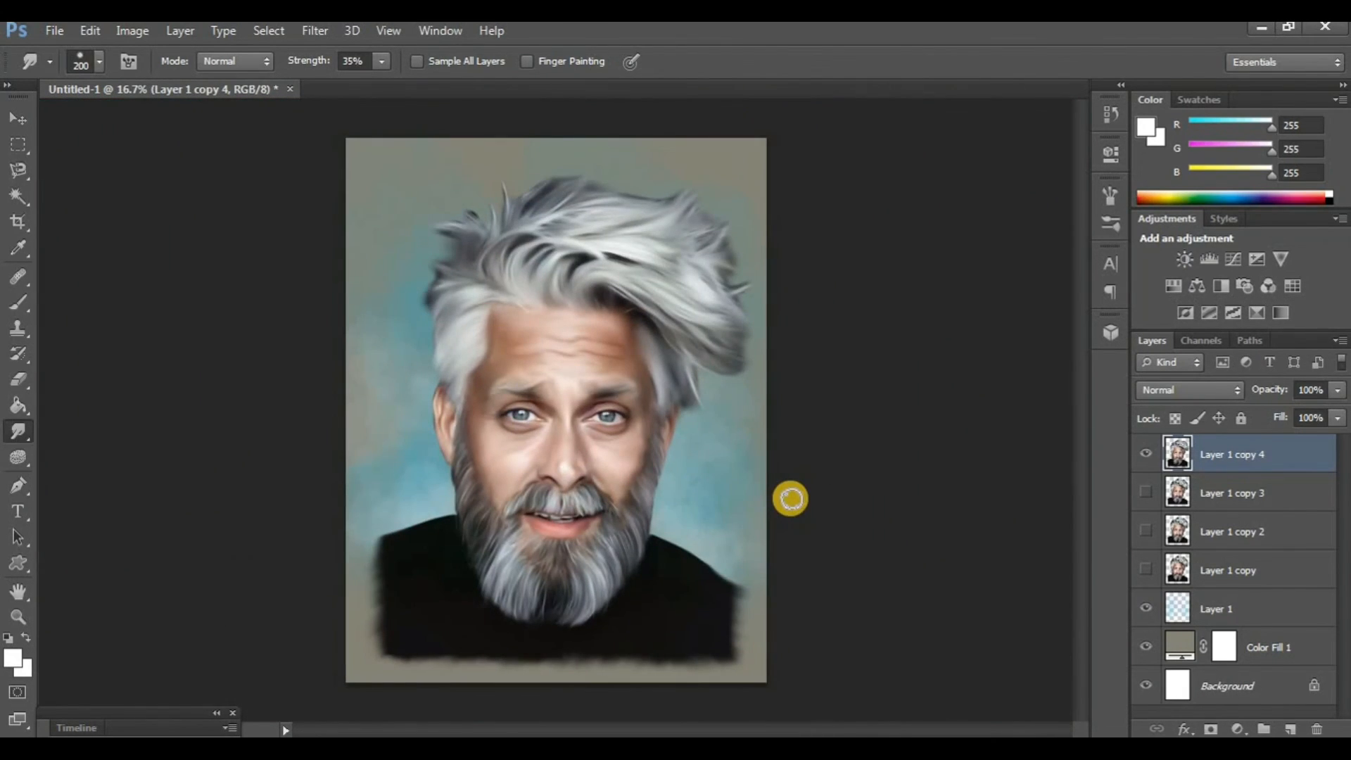
Add a new layer above Layer 1 copy 4 and choose a soft round Brush at 500 px and 25% opacity
key(ctrl+shift+alt+n)
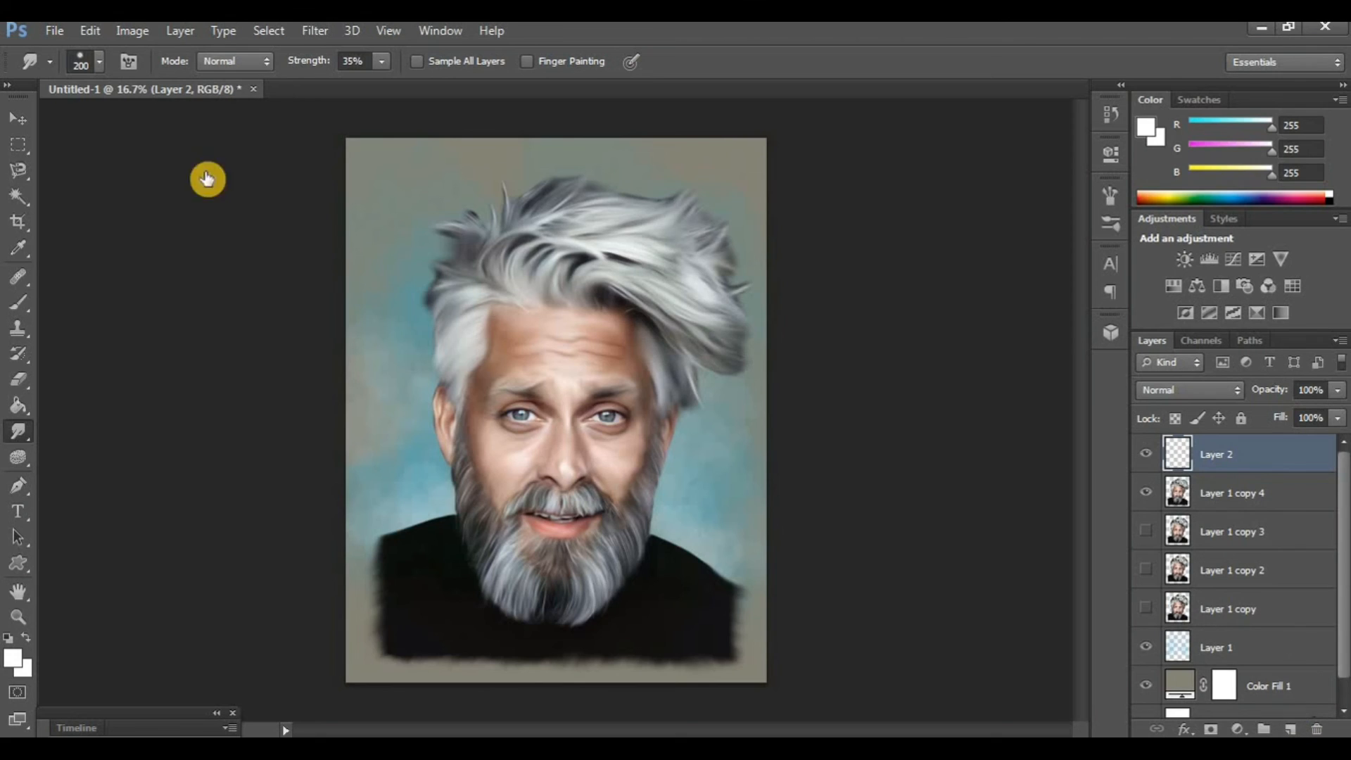
key(b)
click(99, 60)
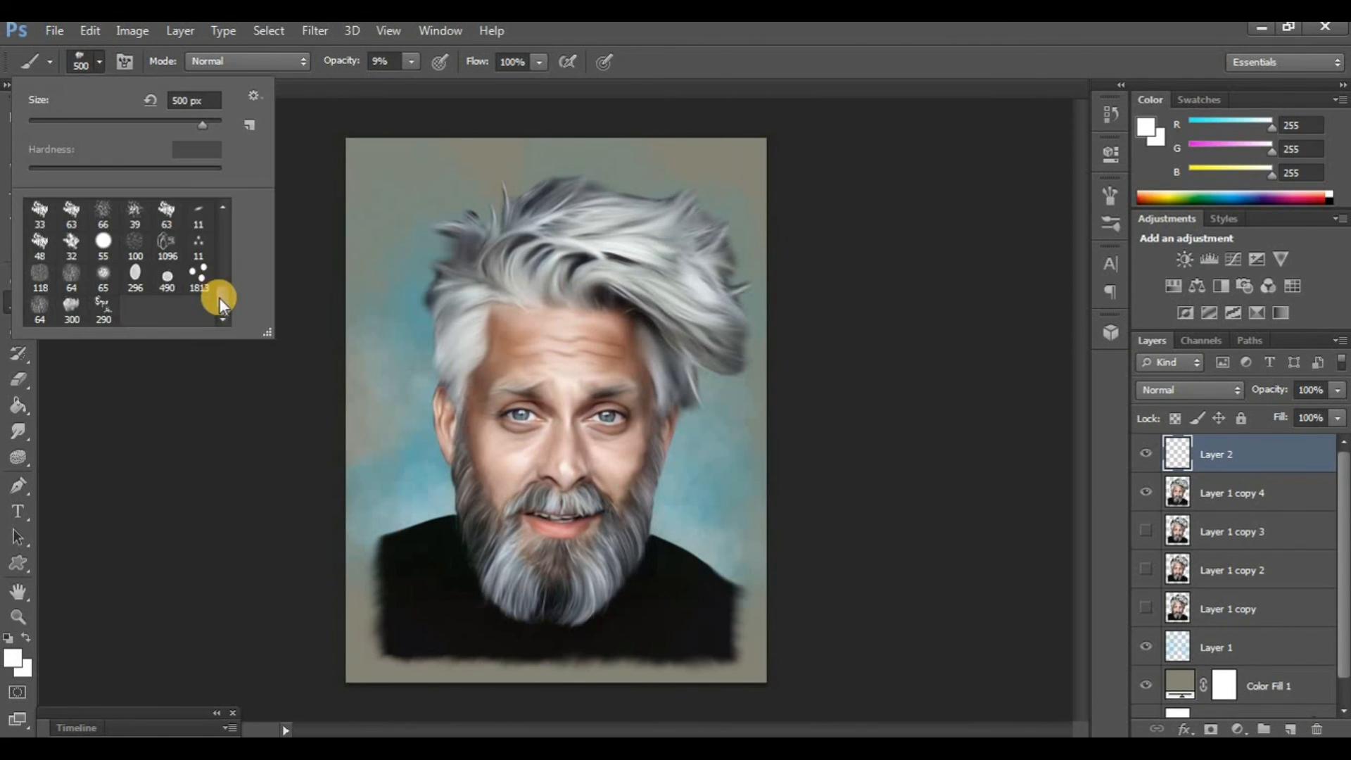
double_click(197, 204)
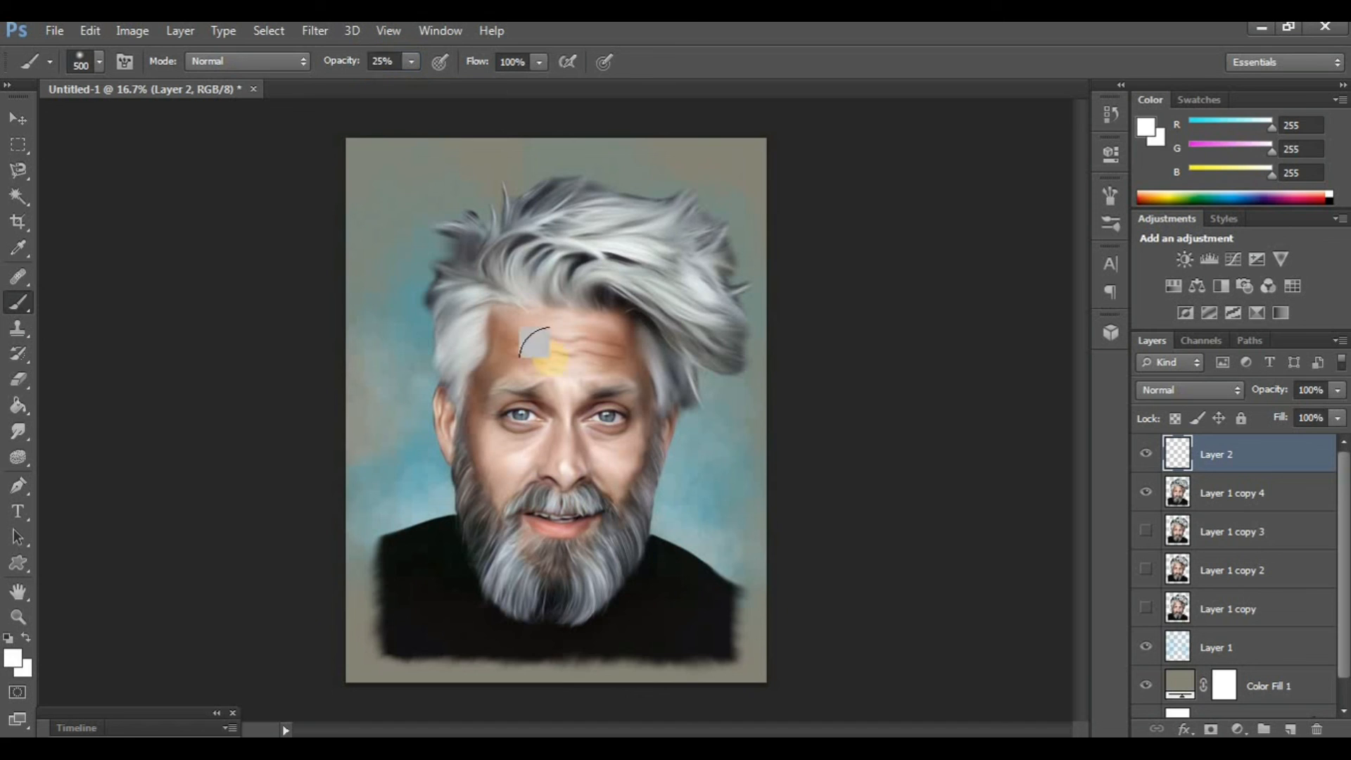
Sample blue-grey tones and paint over the shirt's lower and side edges on Layer 2, fading them into the background with an 800 px brush
drag(519, 356, 672, 470)
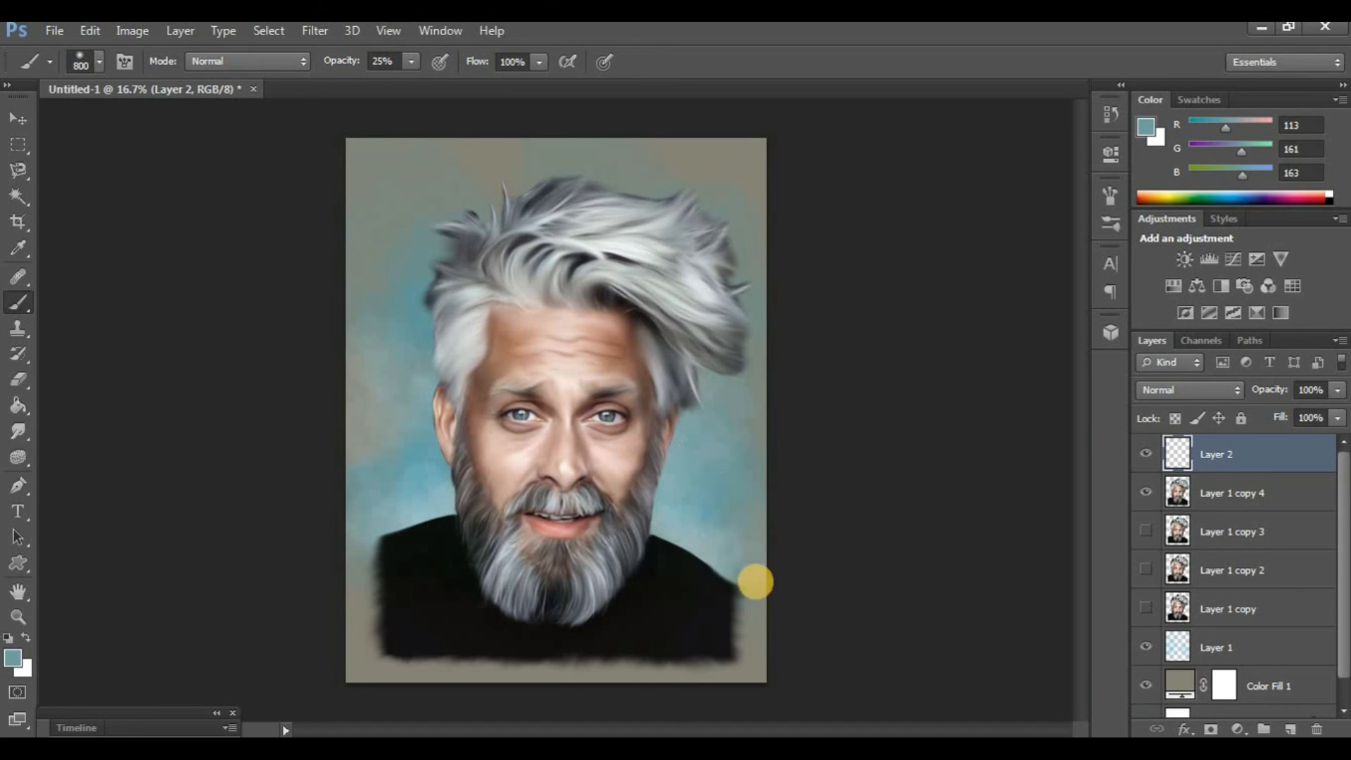
mouse_move(764, 588)
mouse_down()
mouse_move(757, 654)
mouse_move(569, 694)
mouse_move(417, 681)
mouse_move(365, 638)
mouse_move(346, 565)
mouse_up()
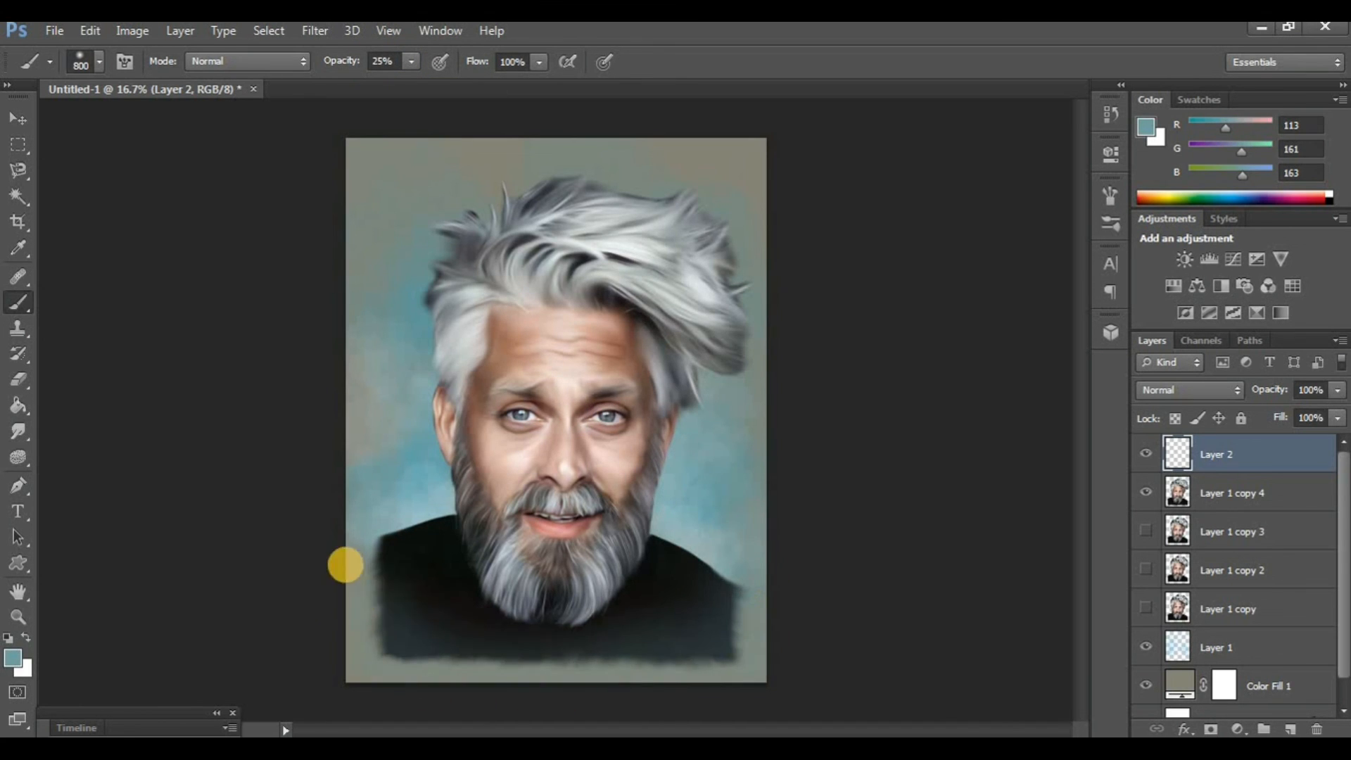
alt+click(383, 518)
mouse_move(362, 612)
mouse_down()
mouse_move(379, 659)
mouse_move(499, 695)
mouse_move(665, 684)
mouse_move(748, 621)
mouse_move(851, 646)
mouse_up()
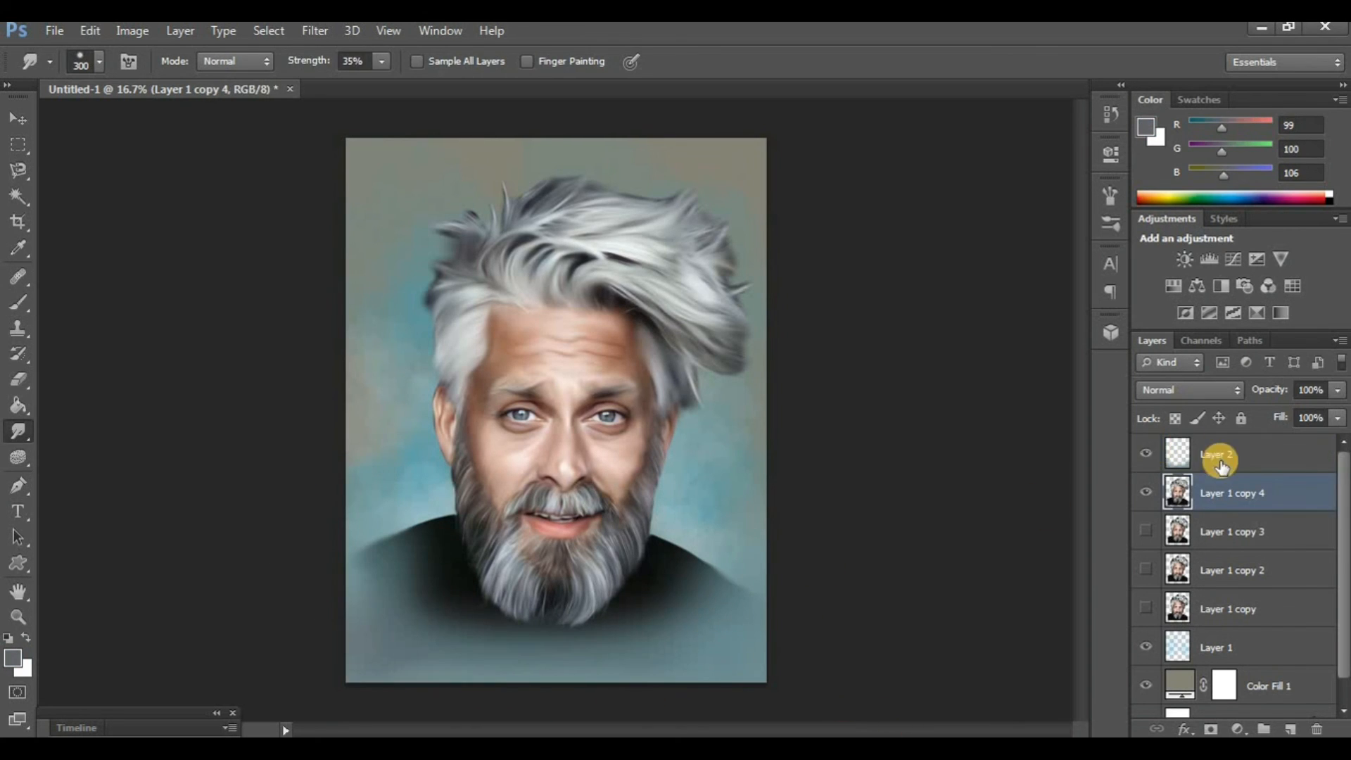
Select Layer 2 and toggle its visibility to compare the portrait with and without the painted shirt fade
click(1221, 464)
click(1151, 455)
click(1151, 455)
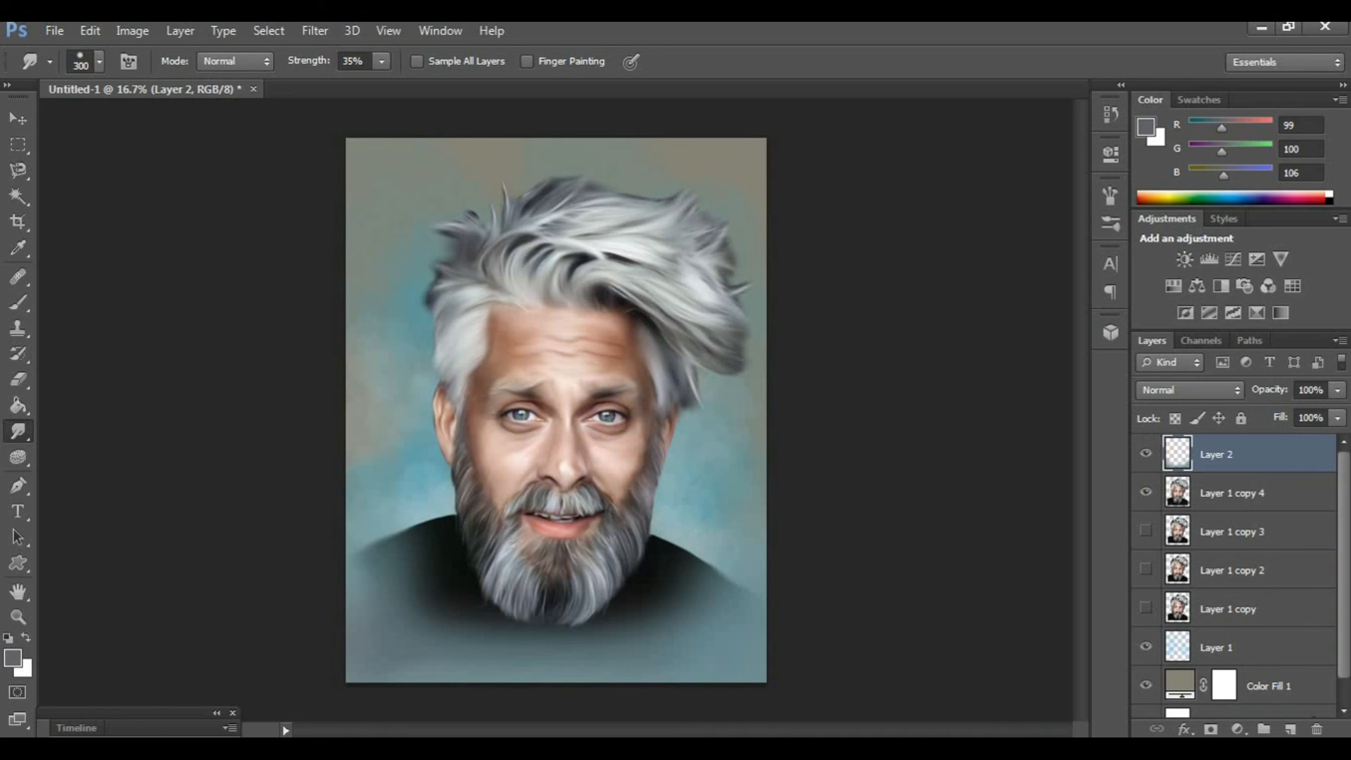
Switch to the Pencil tool and set a darker foreground colour for signing the painting
right_click(16, 301)
click(74, 319)
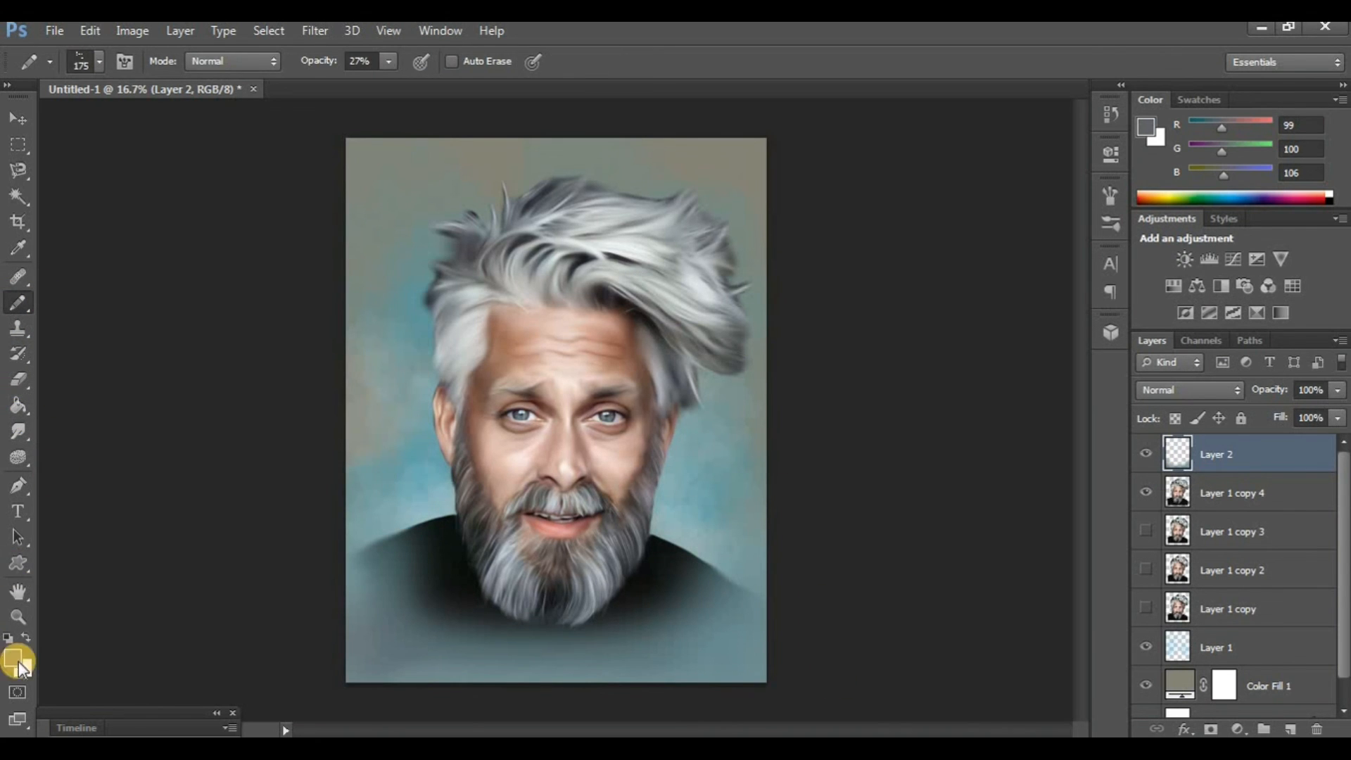
click(14, 659)
mouse_move(806, 406)
mouse_down()
mouse_move(796, 332)
mouse_move(769, 552)
mouse_move(798, 543)
mouse_up()
click(1267, 281)
Place a small dark artist's signature in the painting's lower-right corner on Layer 2, with the interface panels hidden
key(Tab)
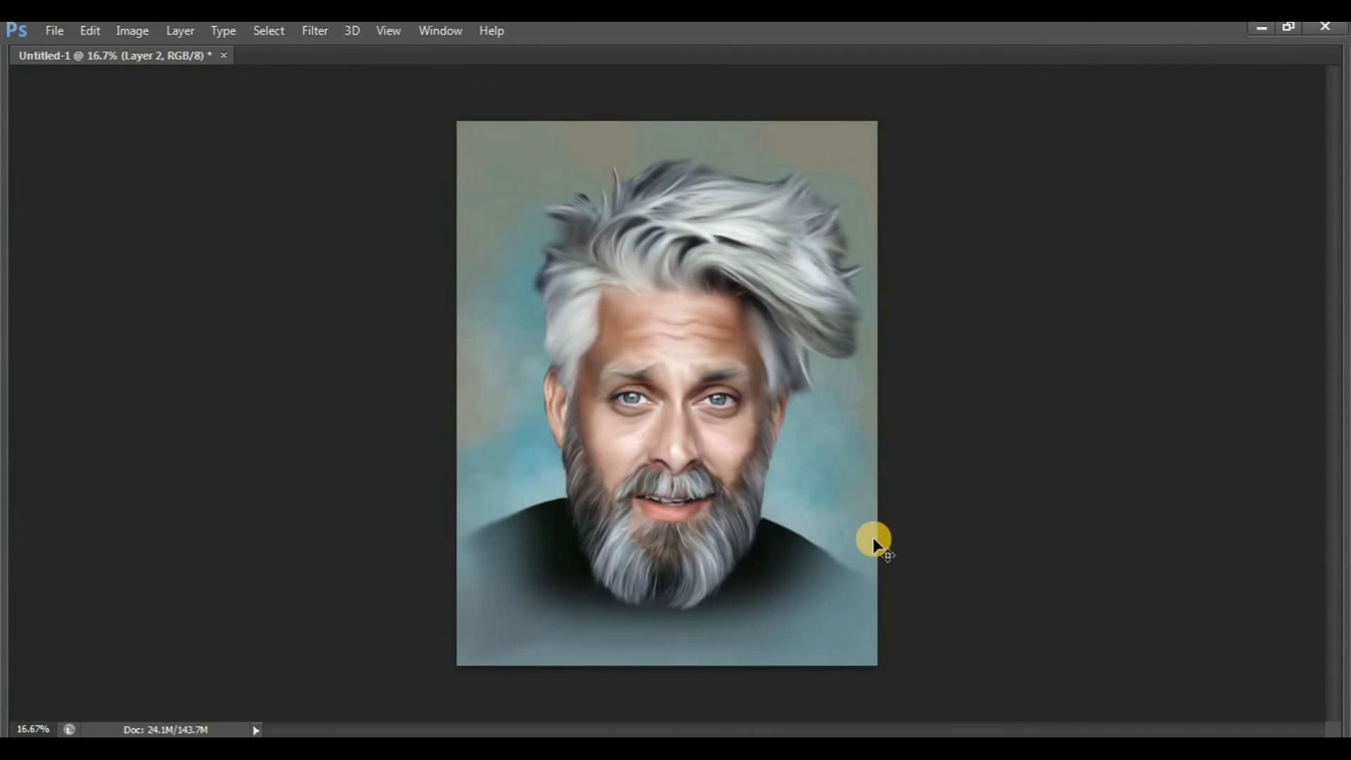
key(ctrl+plus)
key(ctrl+plus)
key(ctrl+plus)
scroll(1067, 524, down, 8)
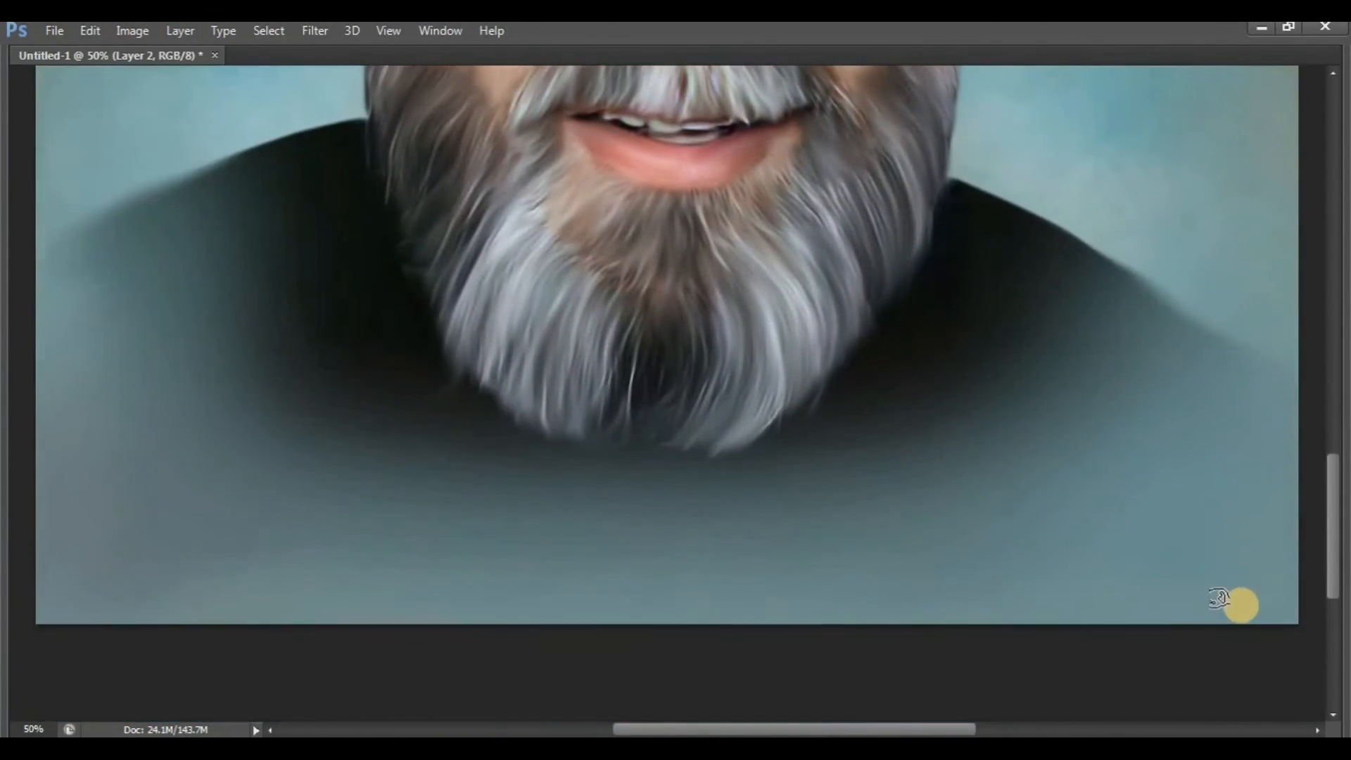
key(ctrl+minus)
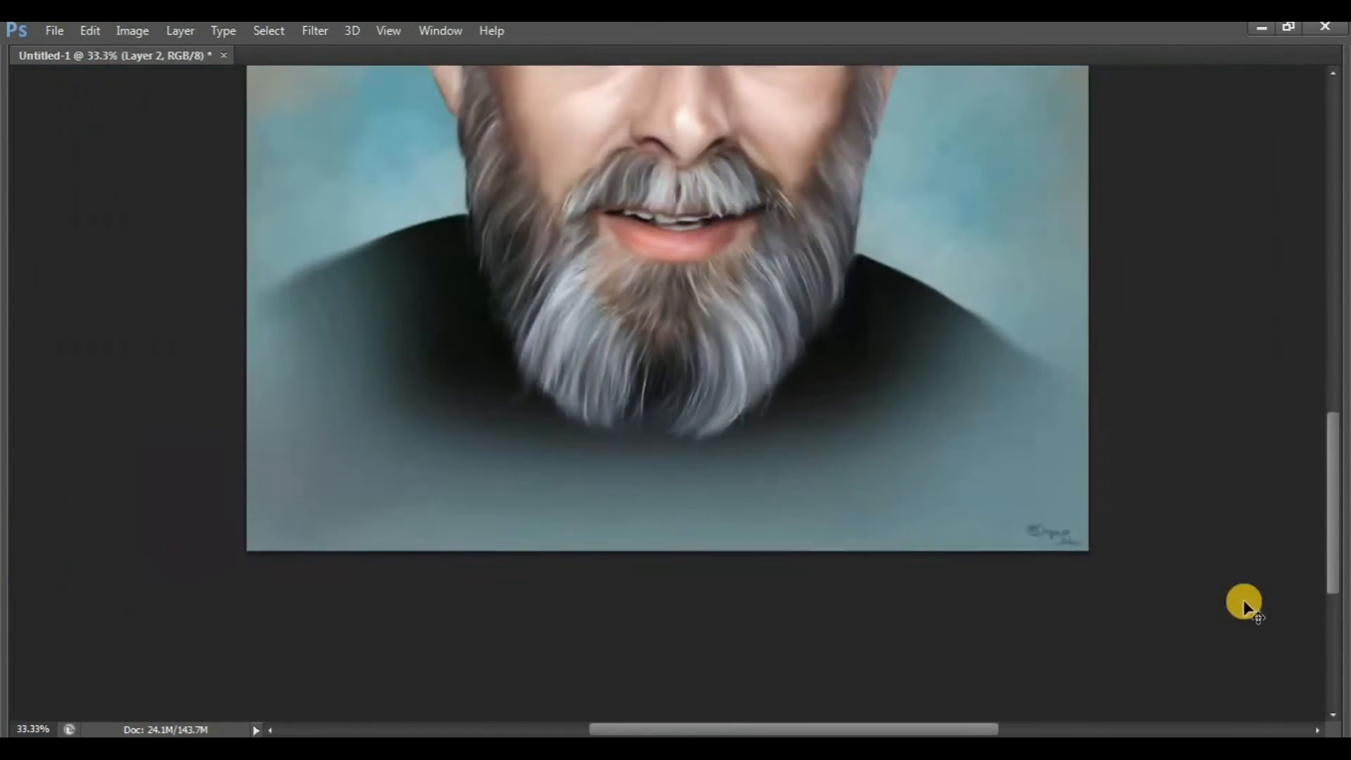